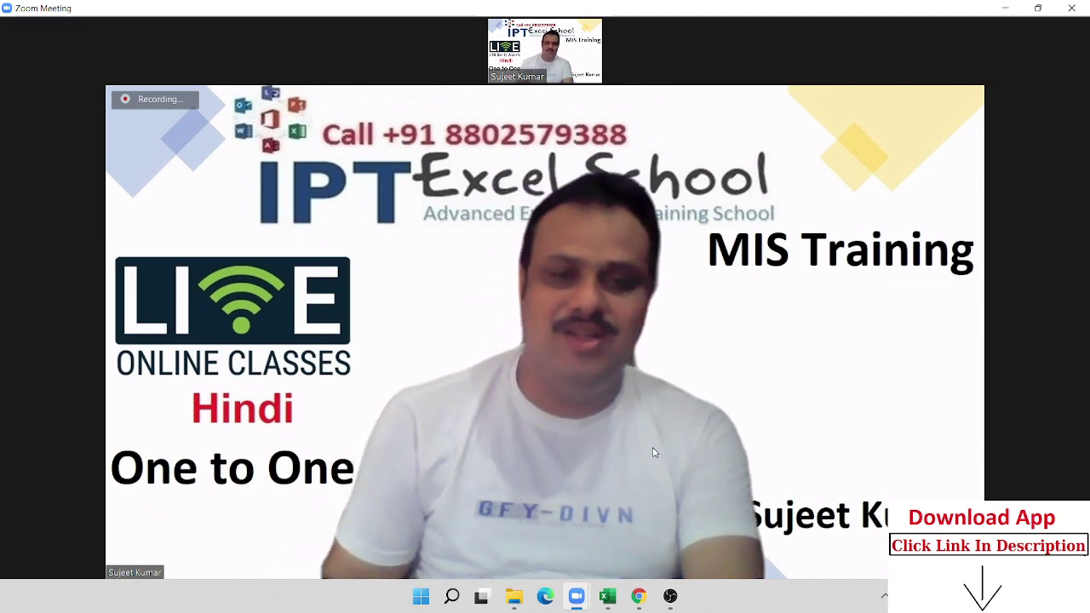
Step: Share Screen 1 (the whole desktop) with the Zoom meeting
mouse_move(629, 589)
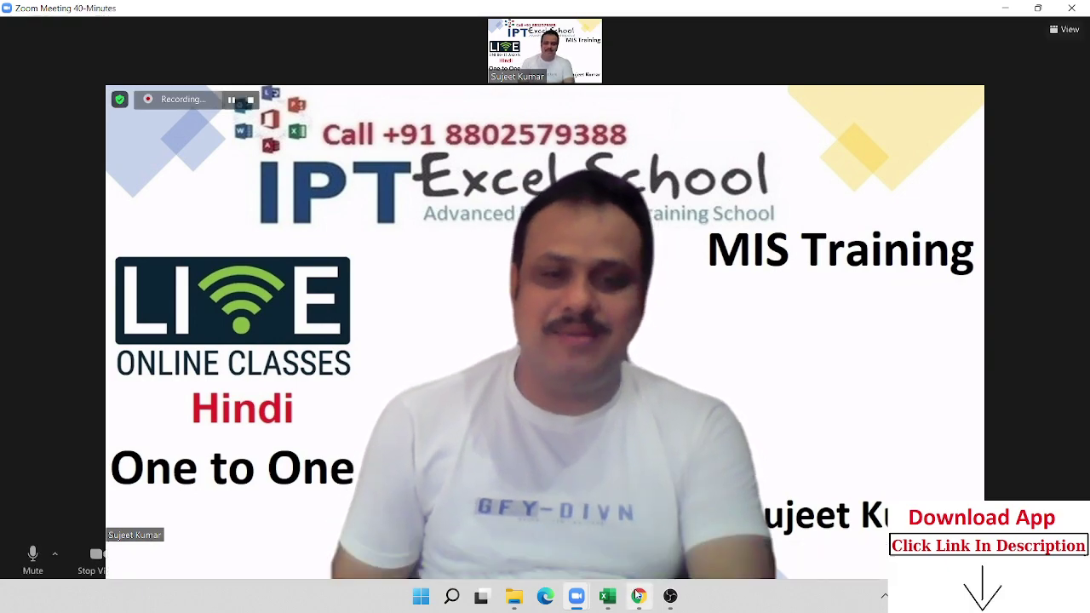
left_click(601, 560)
left_click(839, 489)
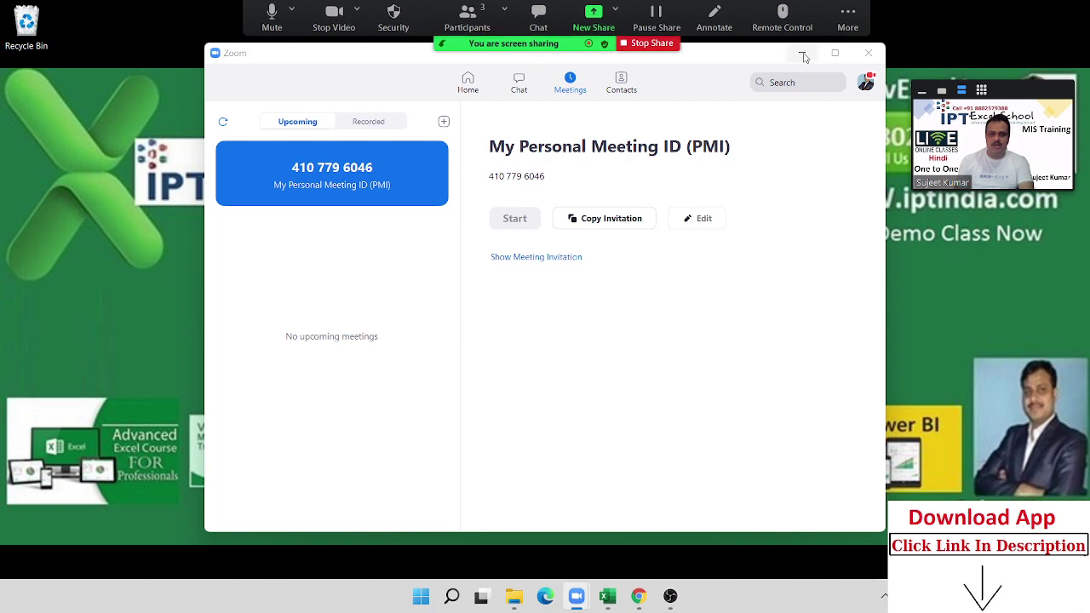
Step: Minimize Zoom, move the video thumbnail aside, and bring Book3 in Excel to the front
left_click(801, 53)
left_click_drag(1016, 89, 1037, 264)
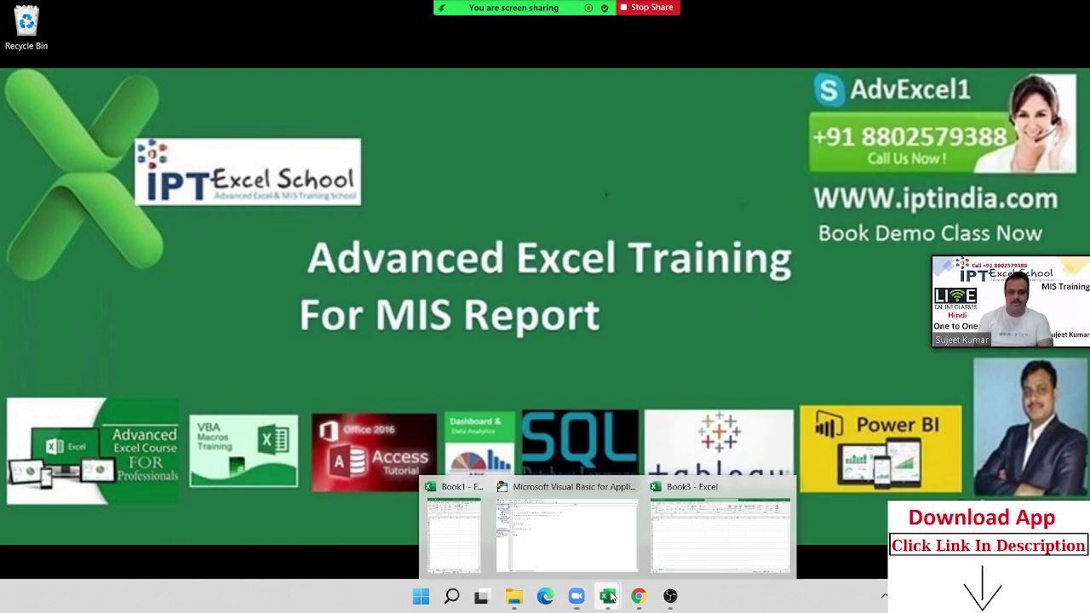
left_click(707, 545)
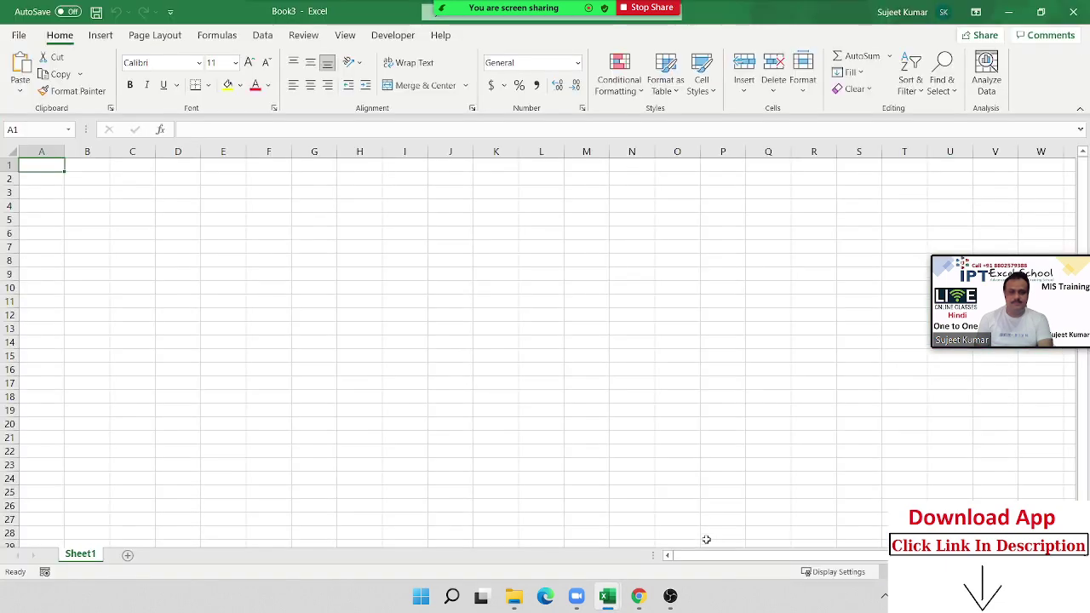
Step: Select D4 and browse the Data, Home and File views of Book3
left_click(175, 205)
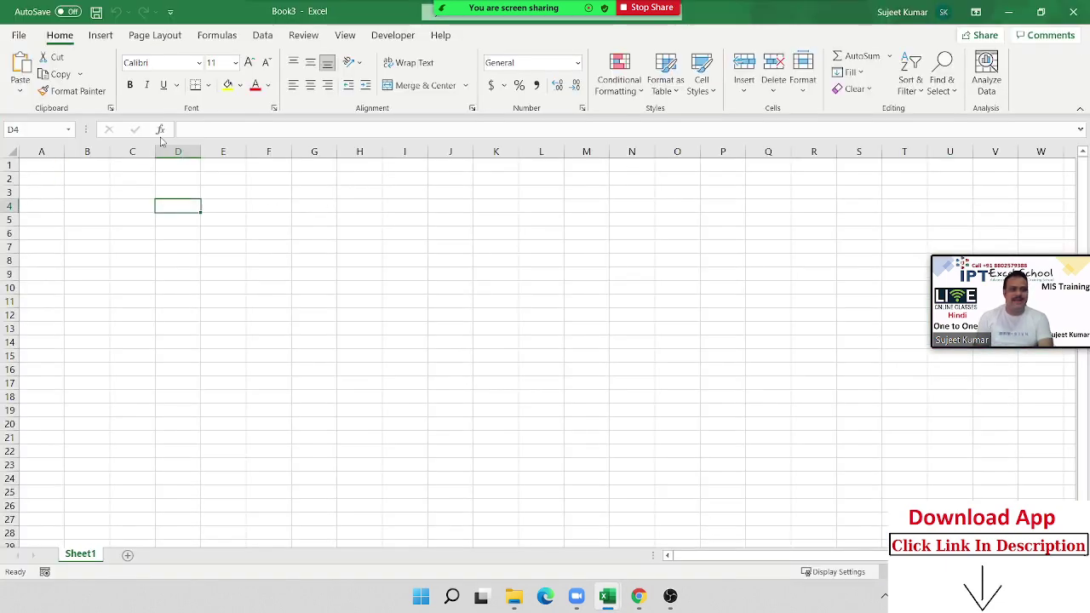
left_click(262, 38)
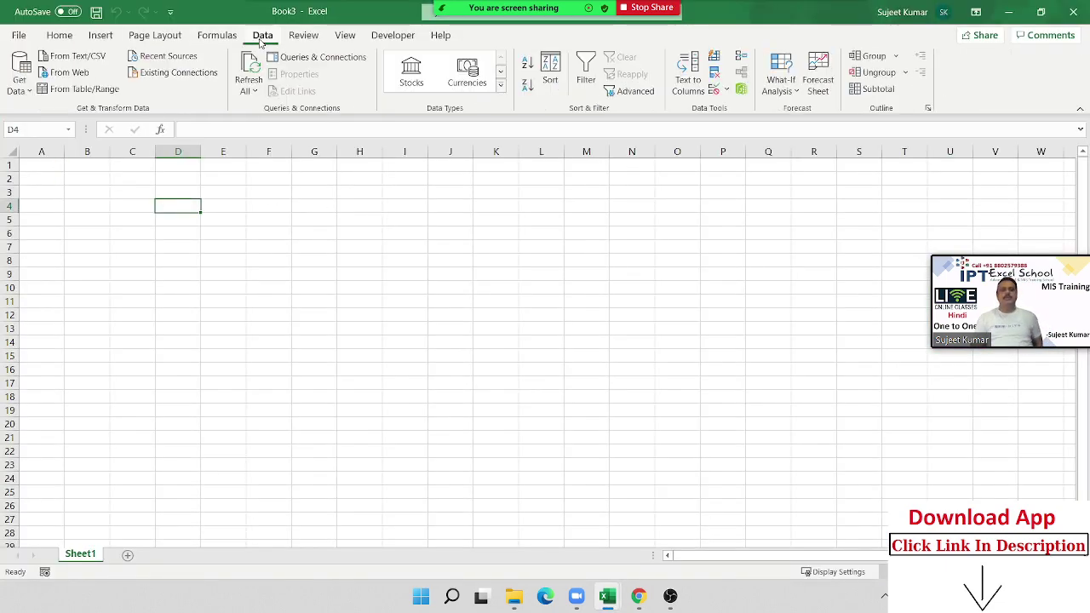
left_click(61, 36)
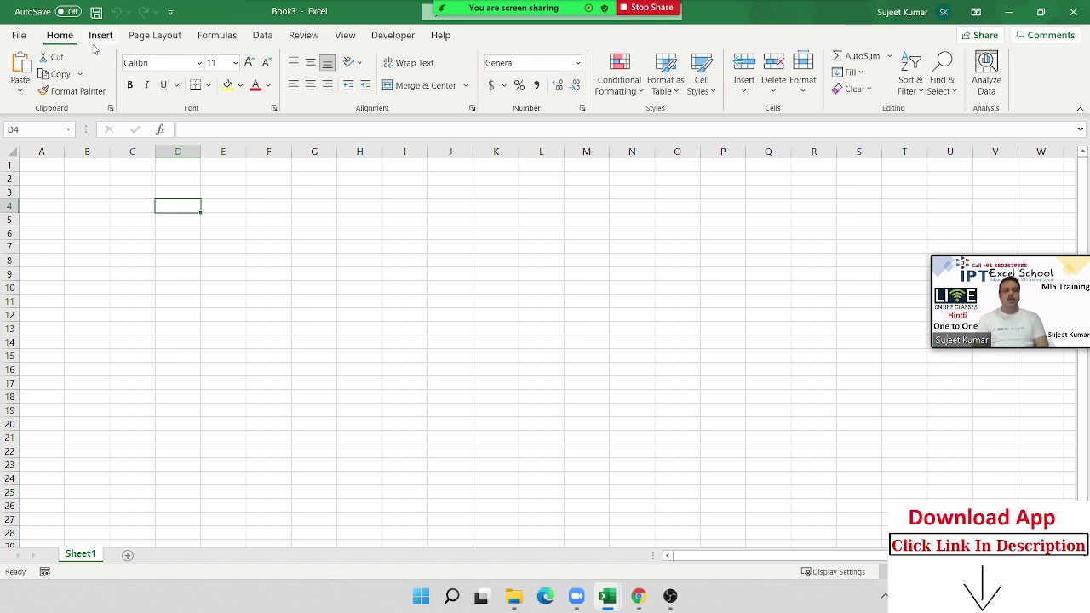
left_click(24, 36)
left_click(25, 39)
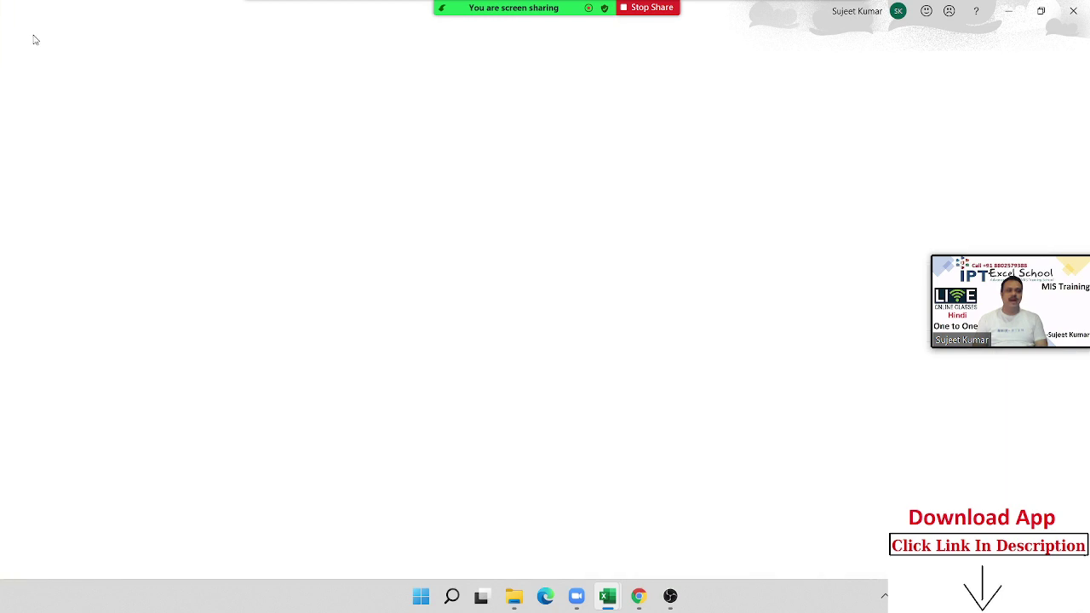
Step: Enter the headings Name, Roll and Marks in A1:C1
left_click(47, 166)
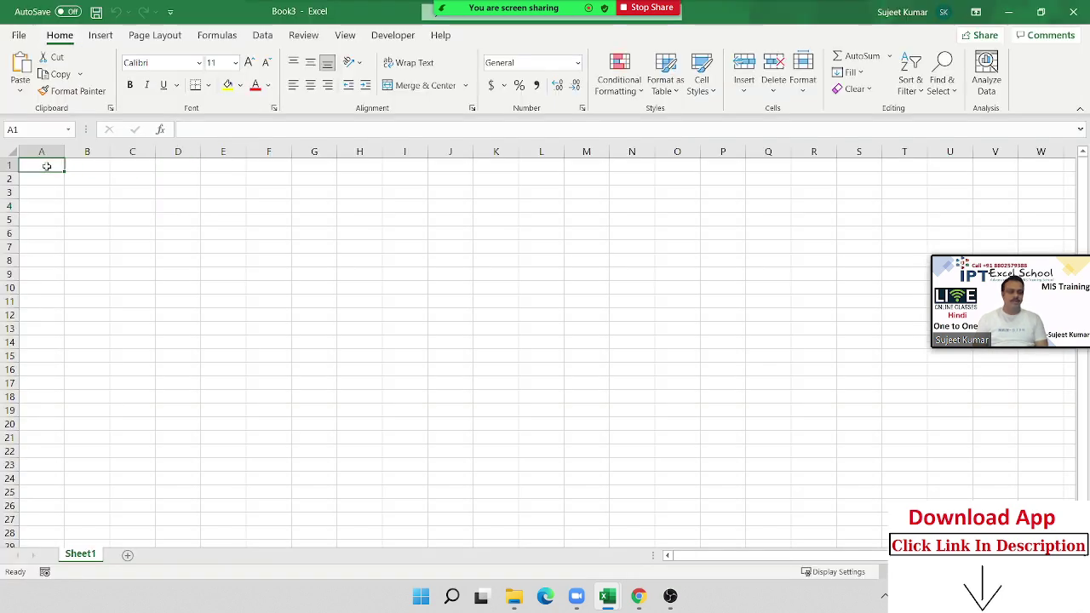
type("Name")
key("Tab")
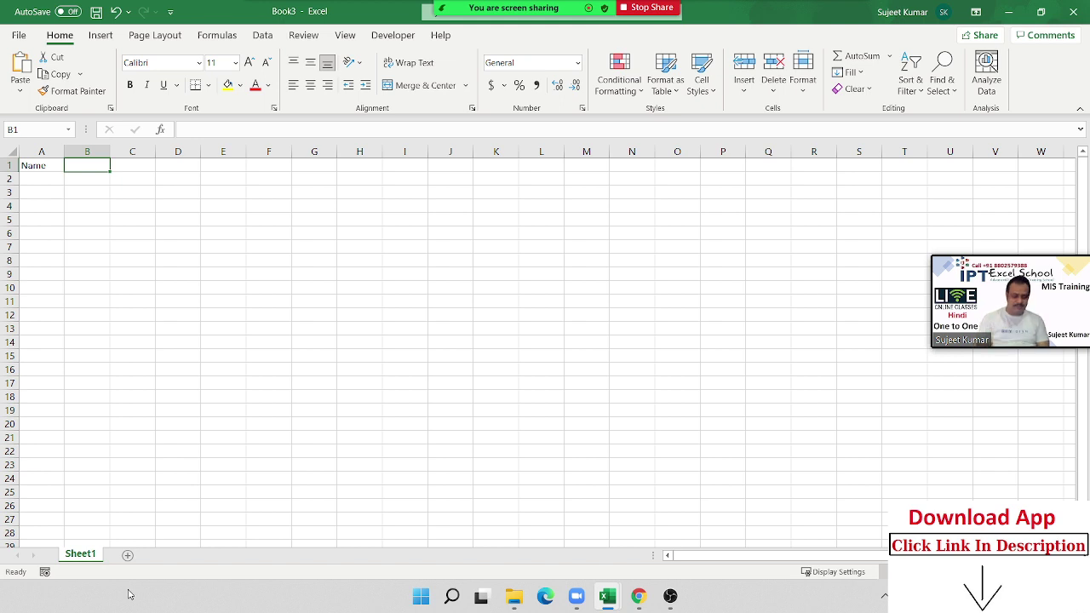
type("Roll")
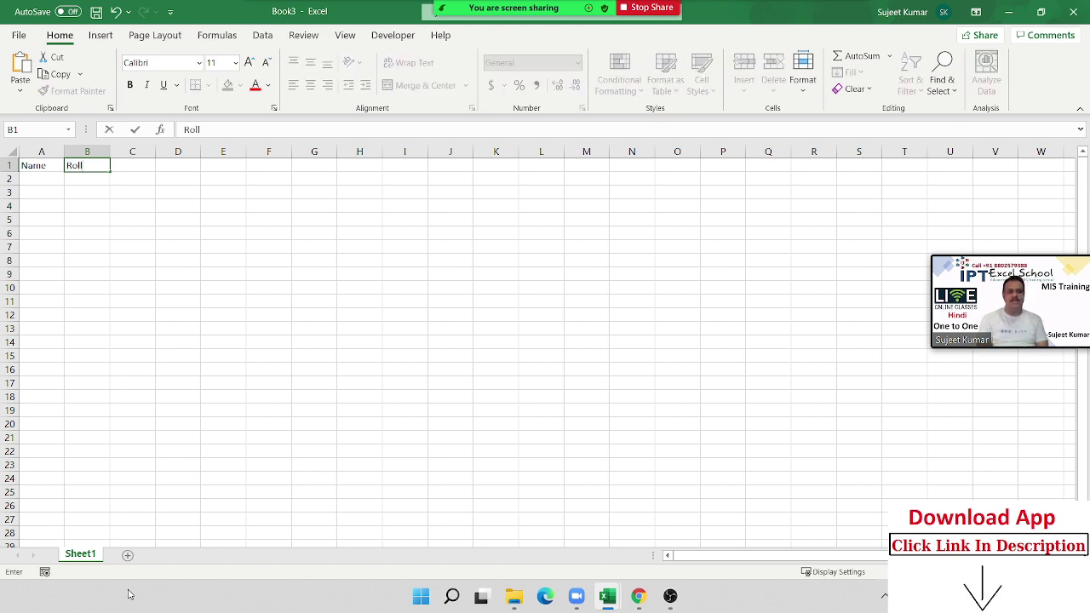
key("Tab")
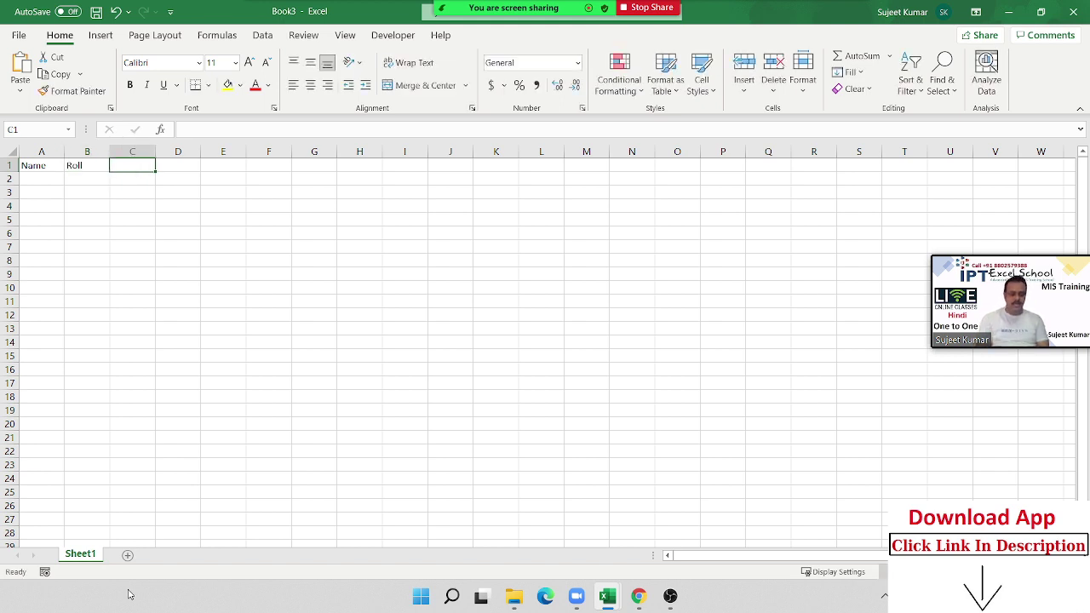
type("Marks")
key("Return")
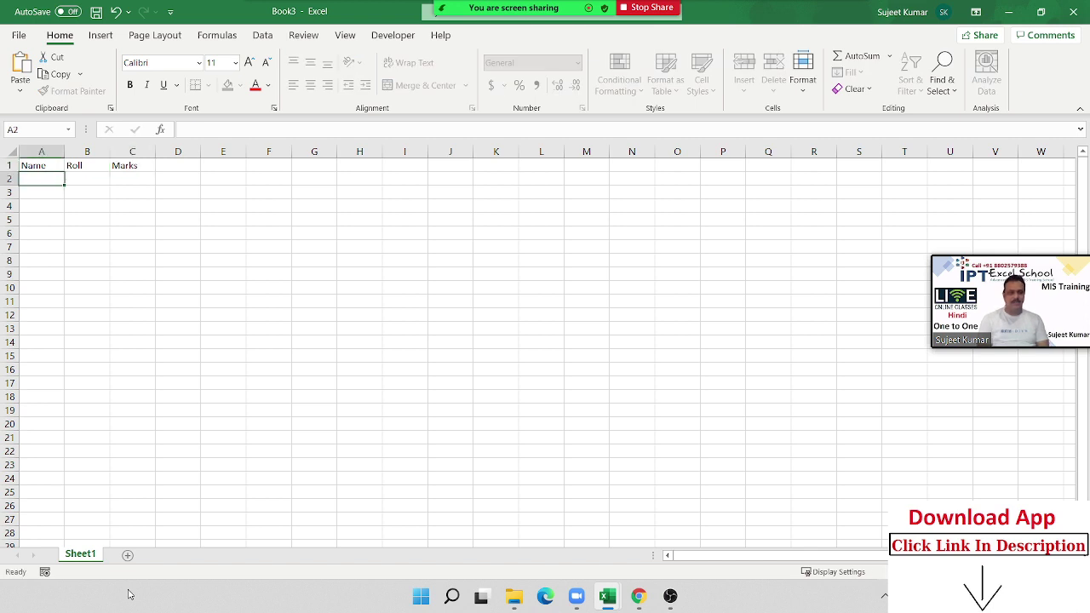
Step: Type five student names down A2:A6
type("Puja")
key("Return")
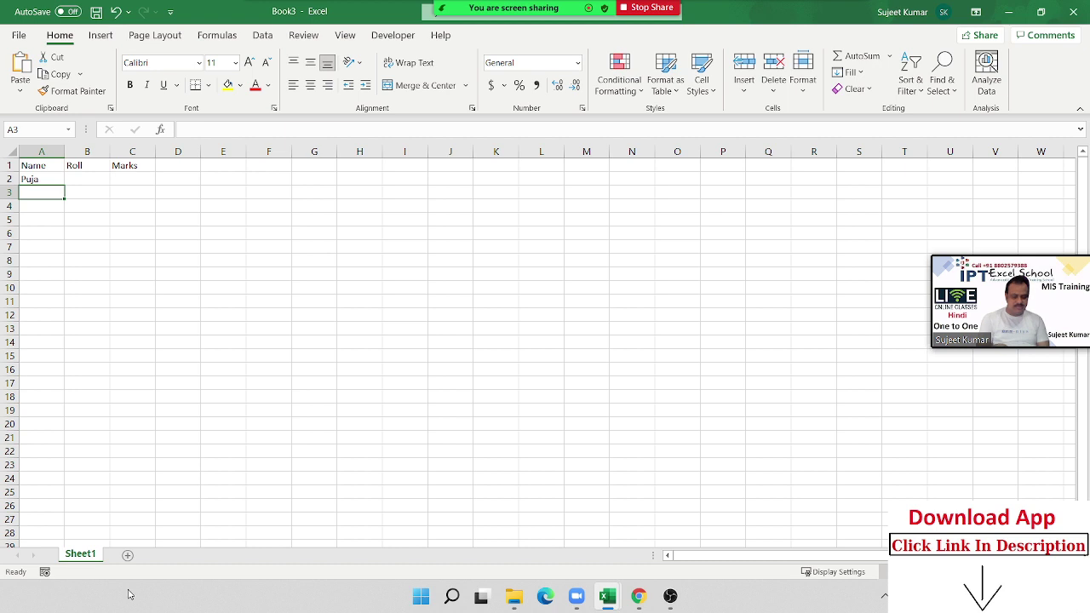
type("Neetu")
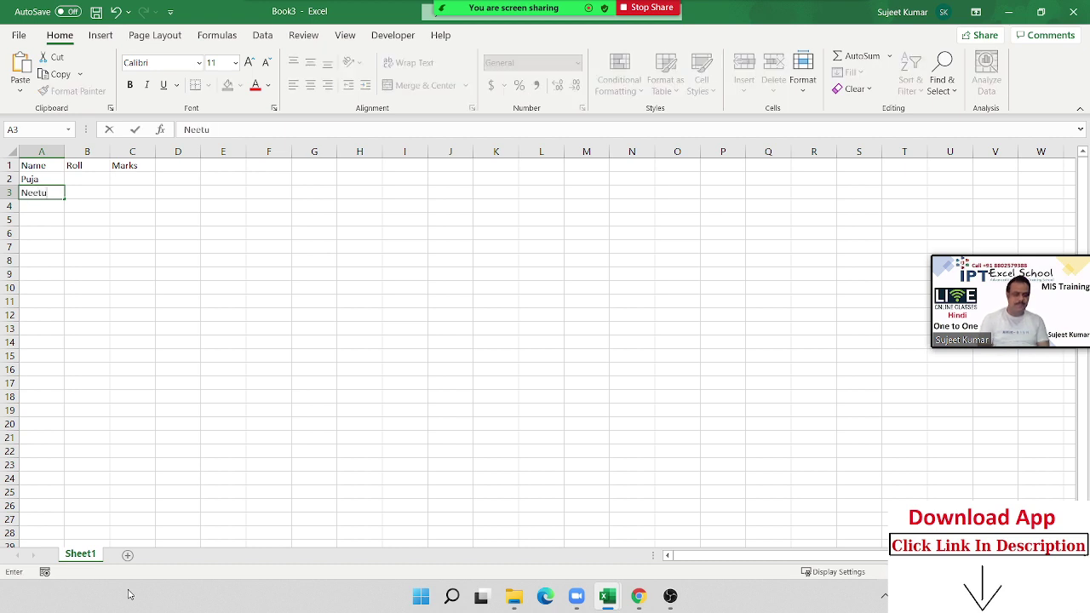
key("Return")
type("Uday")
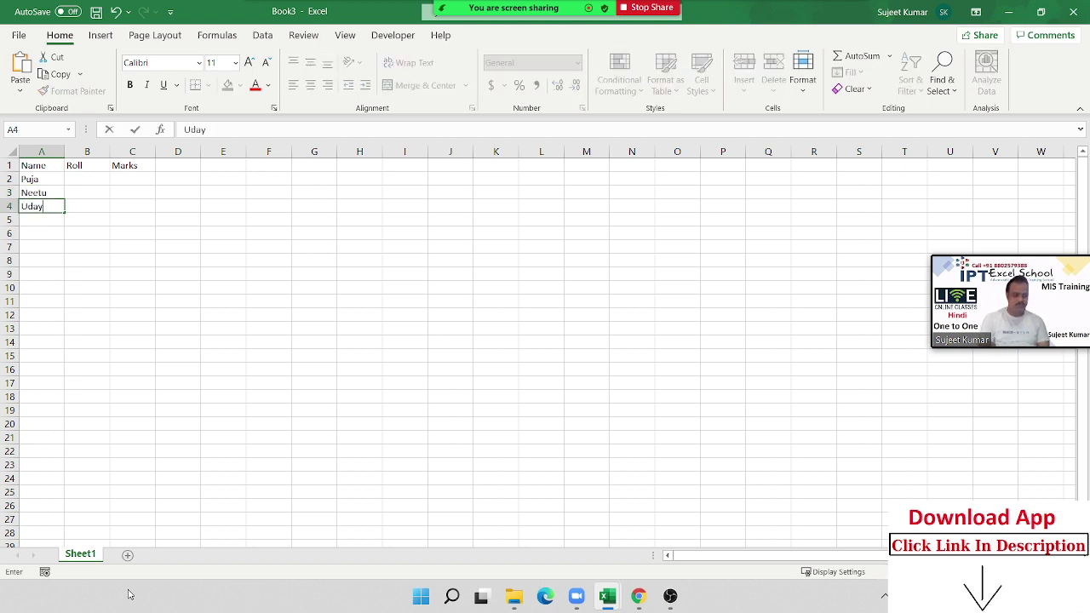
key("Return")
type("Kavita")
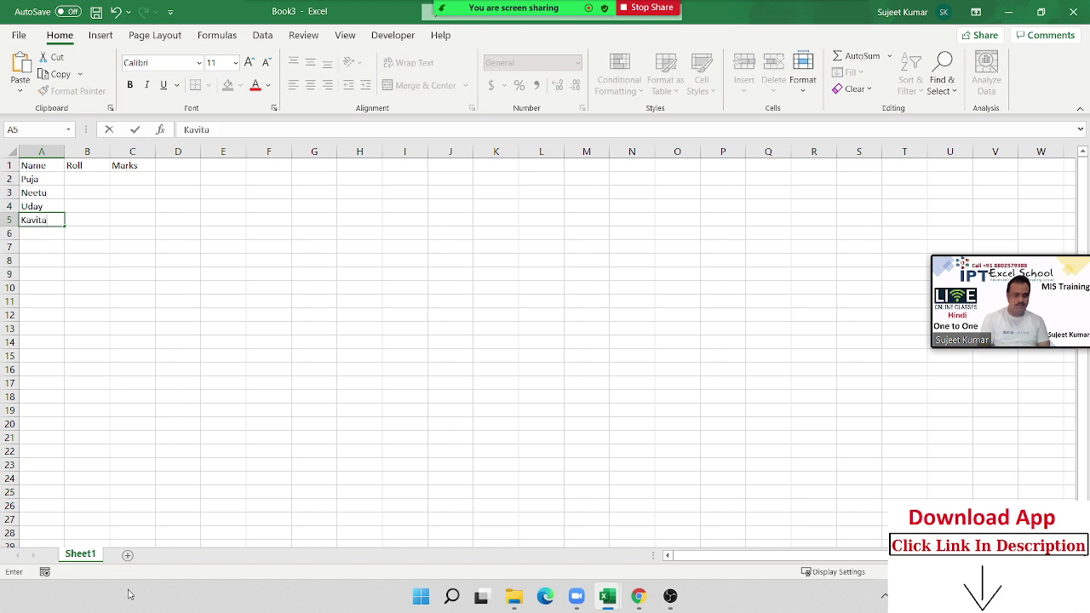
key("Return")
type("Mohan")
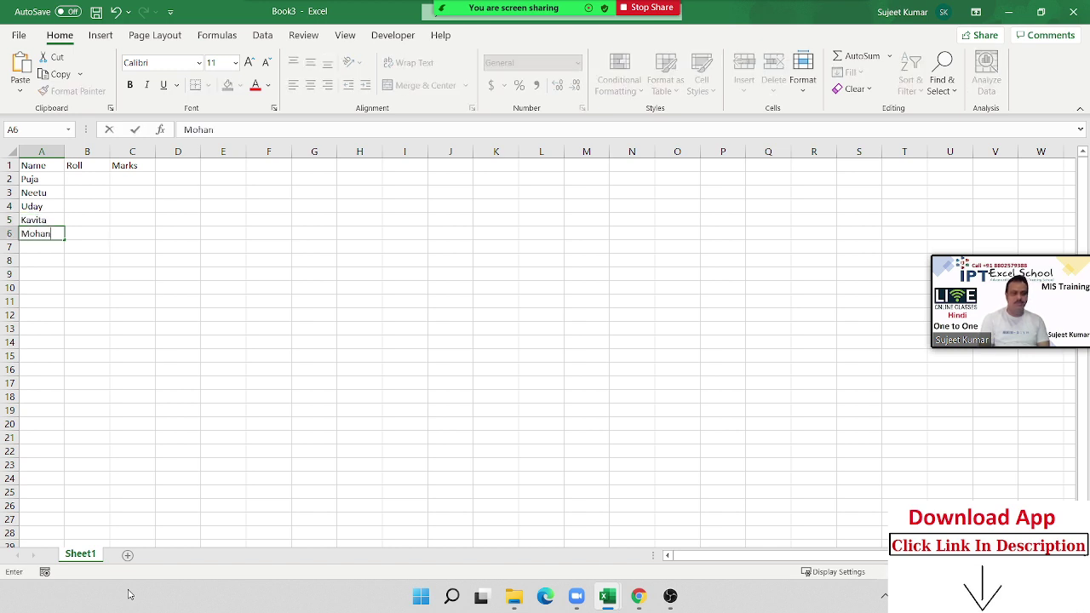
key("Return")
Step: Put 1 in B2 and =B2+1 in B3, filling down to B6 for rolls 1–5
key("Up")
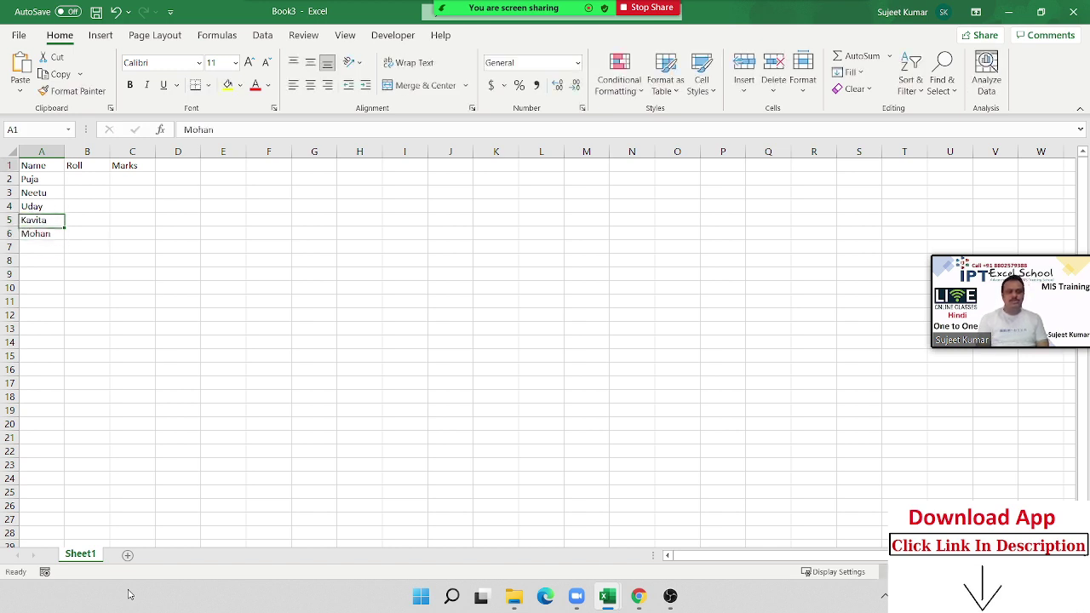
key("Up")
key("Up")
key("Up")
key("Down")
key("Right")
type("1")
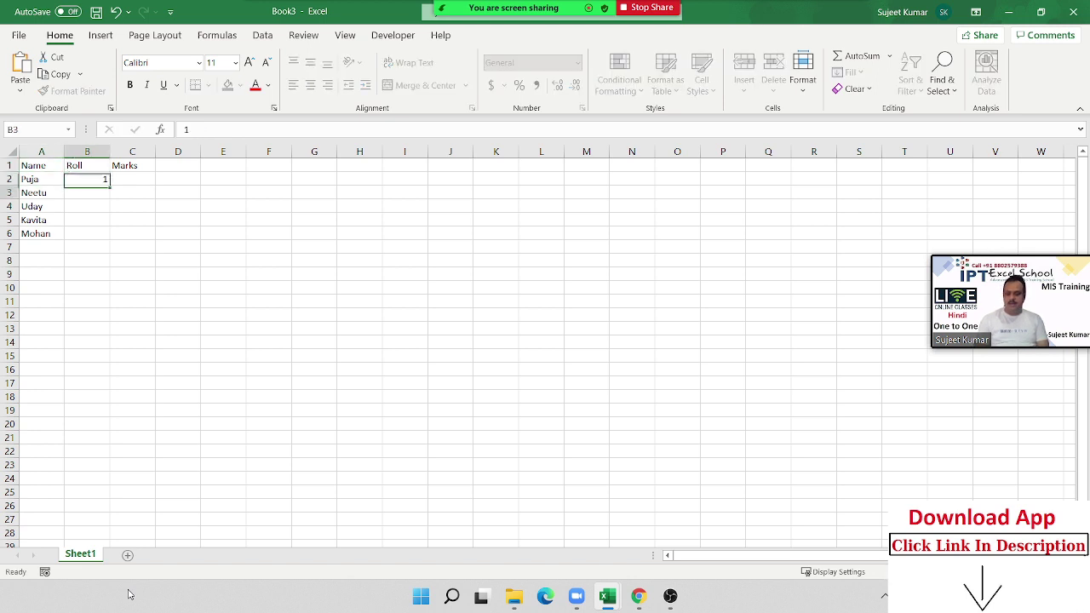
key("Return")
type("=")
key("Up")
type("+1")
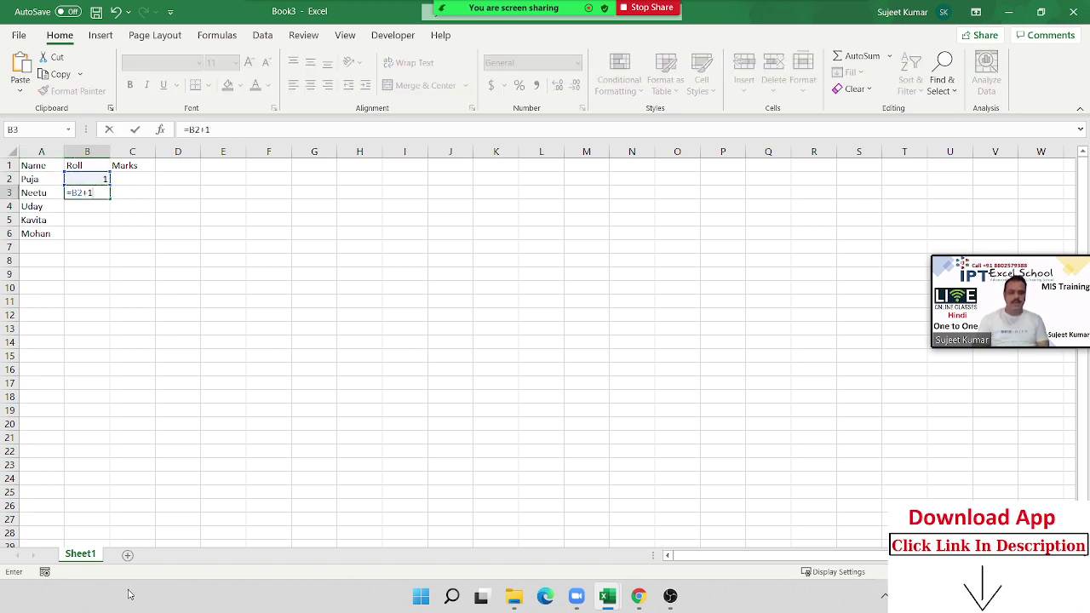
key("Return")
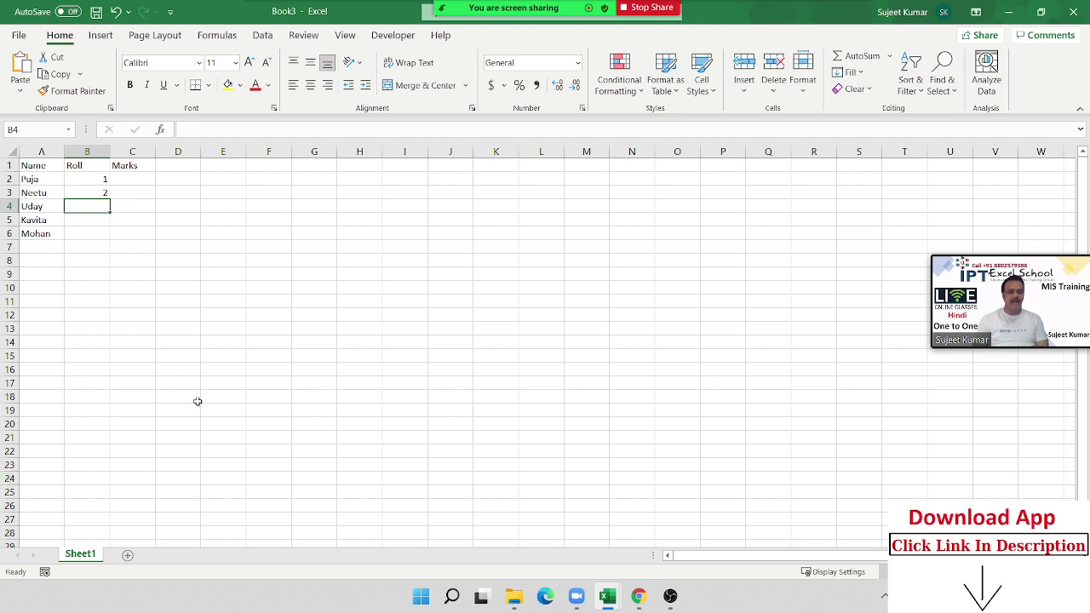
left_click(96, 193)
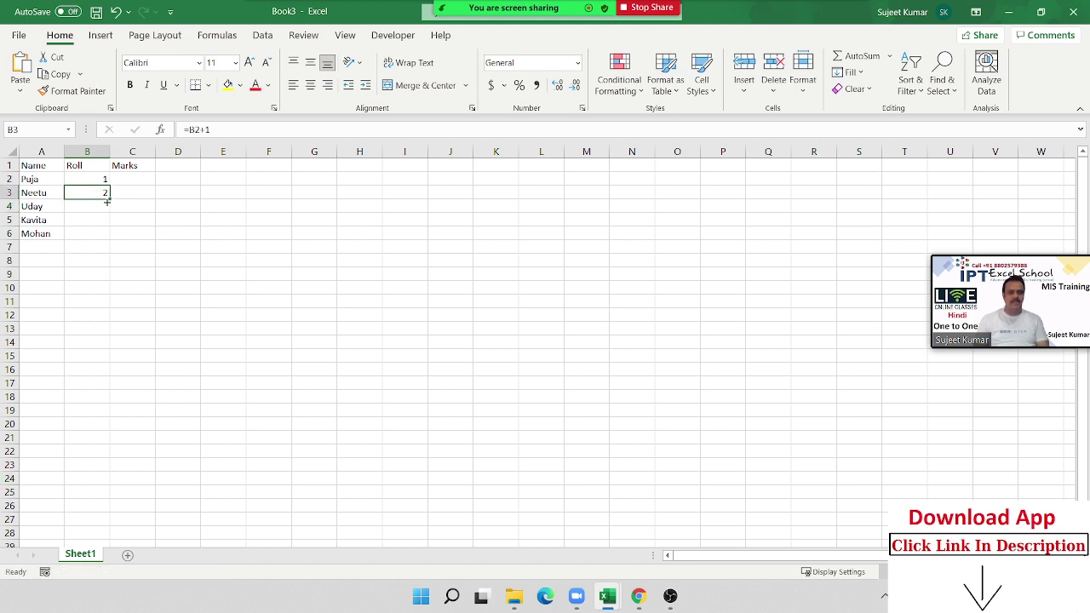
left_click_drag(107, 202, 109, 239)
Step: Fill Marks C2:C6 with =RANDBETWEEN(10,90) random scores
left_click(140, 179)
type("=")
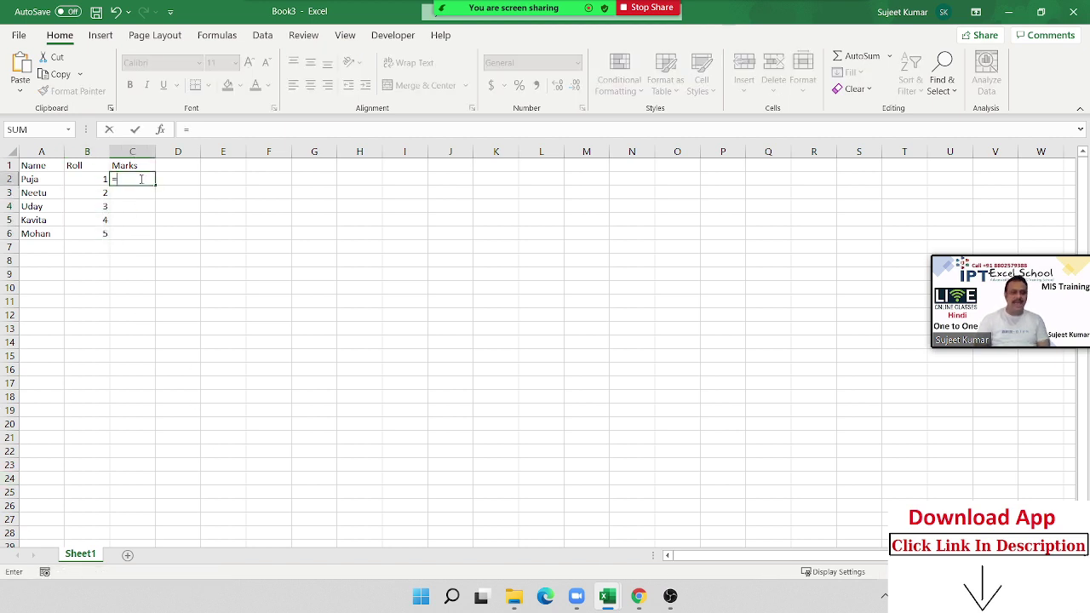
type("ra")
key("Down")
key("Down")
key("Down")
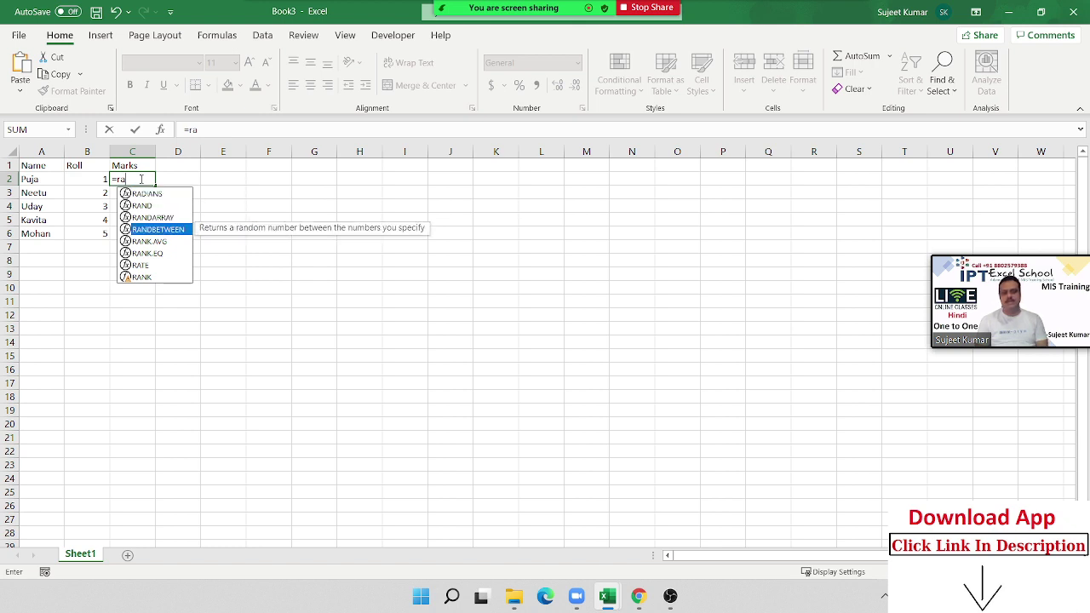
key("Tab")
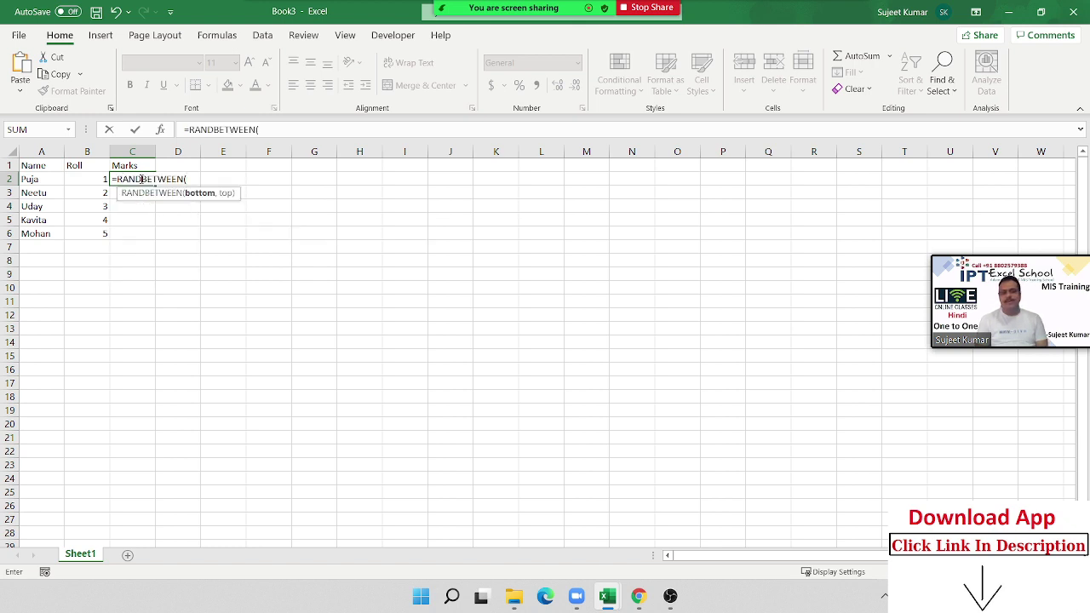
type("10,90")
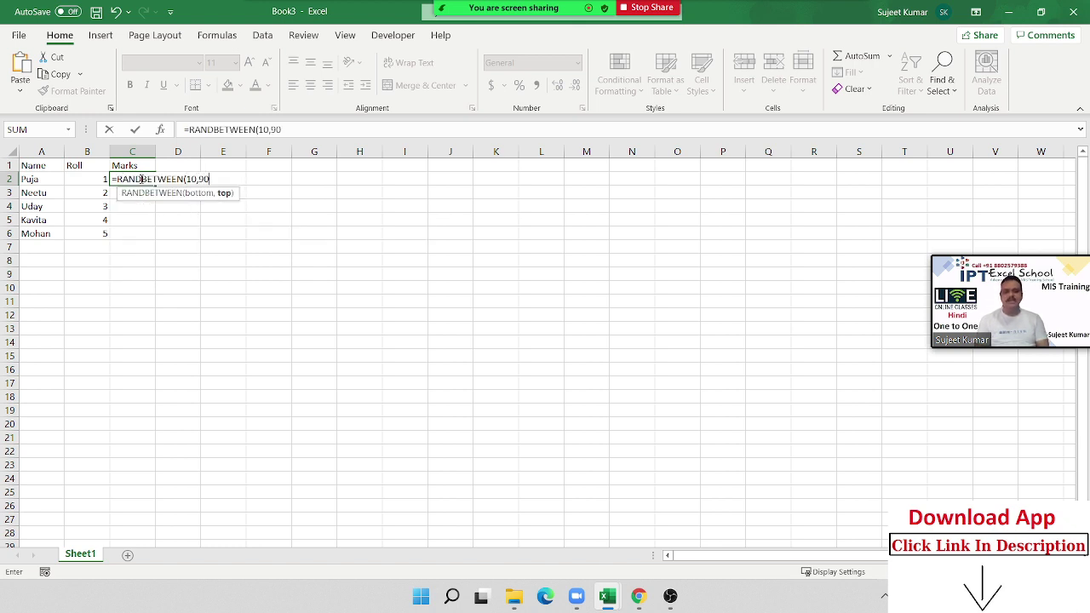
type(")")
key("Return")
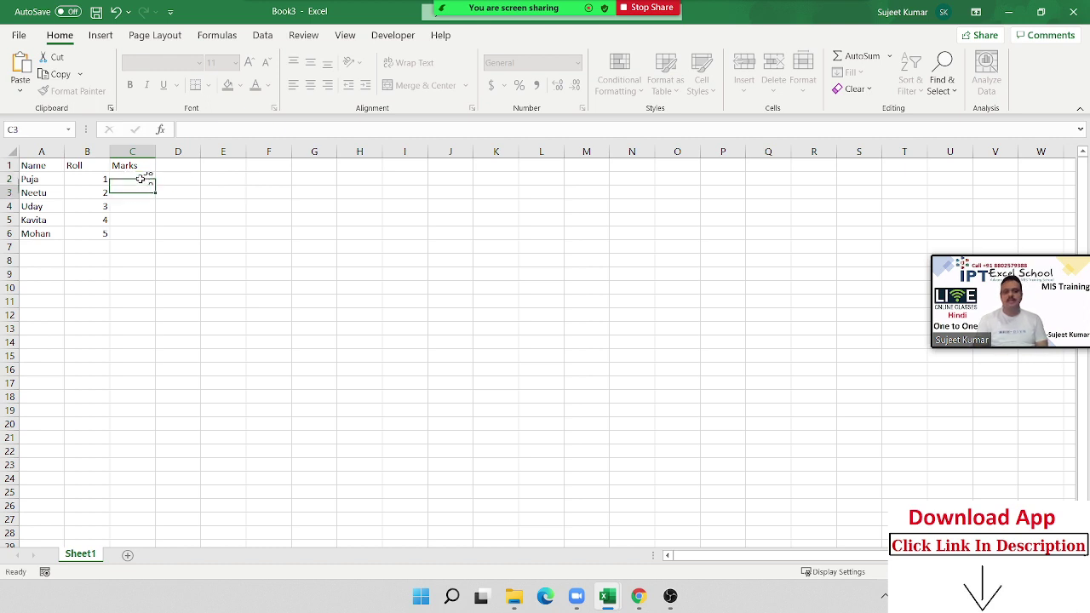
key("Up")
left_click_drag(141, 198, 140, 232)
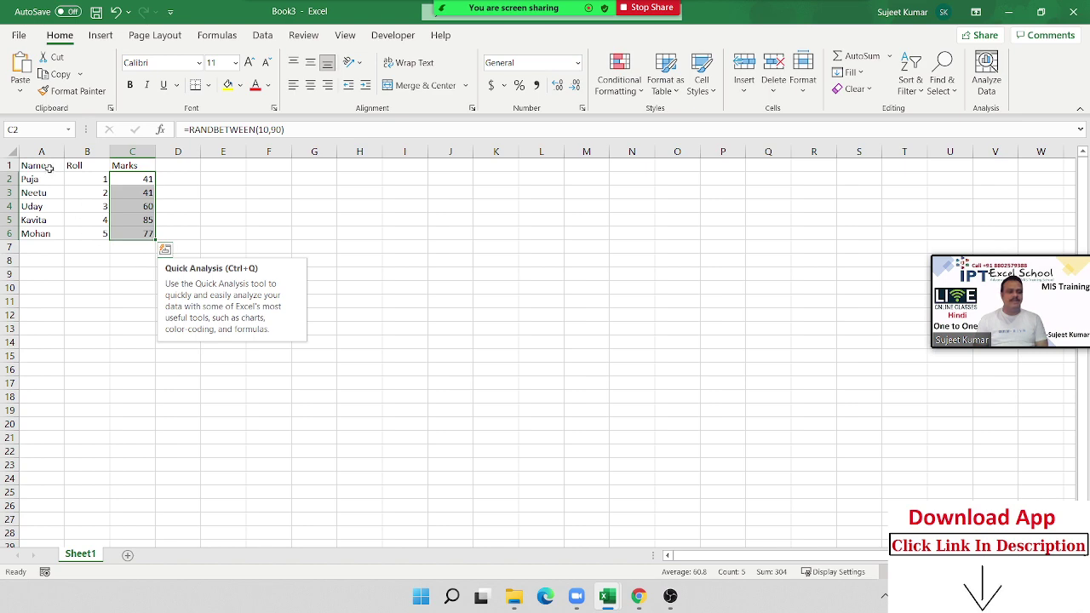
Step: Give the A1:C6 table All Borders and a yellow fill
mouse_move(34, 165)
left_mouse_down()
mouse_move(93, 206)
mouse_move(155, 212)
mouse_move(248, 304)
left_mouse_up()
scroll(128, 239, "up", 6, "ctrl")
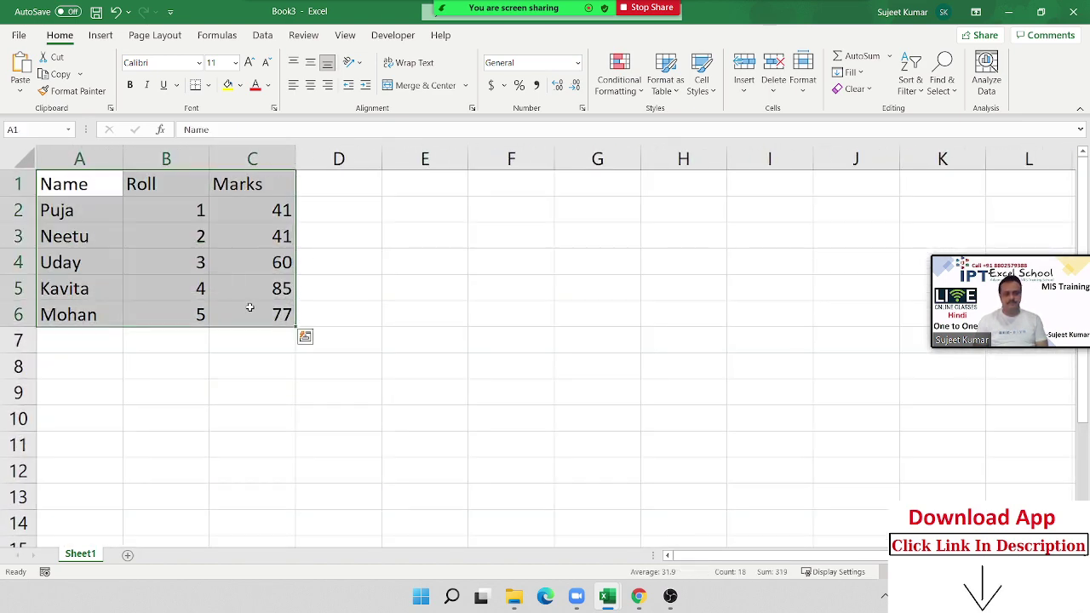
left_click(207, 85)
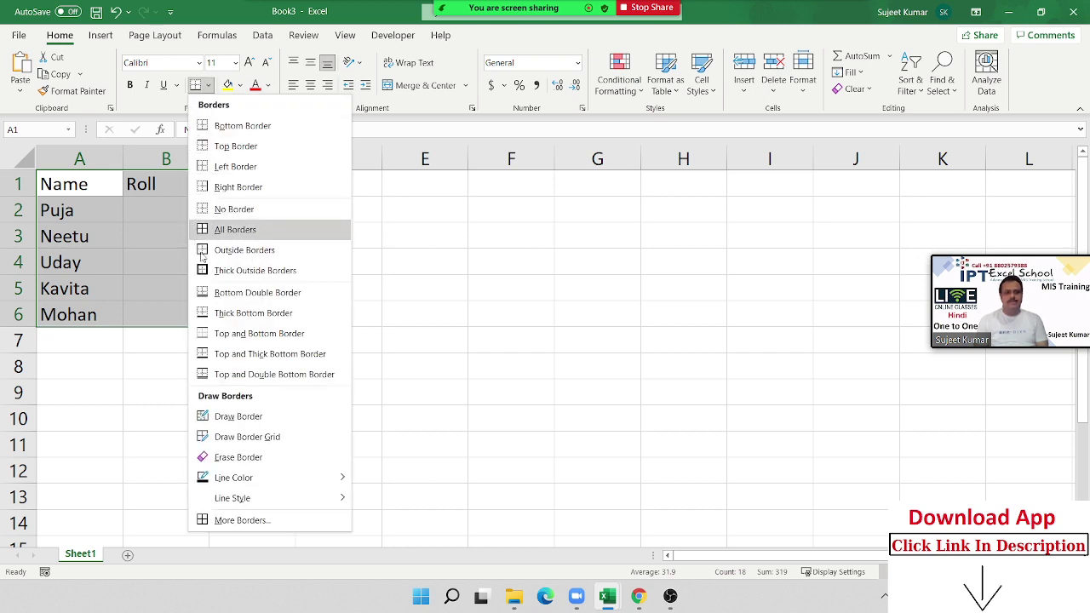
left_click(216, 230)
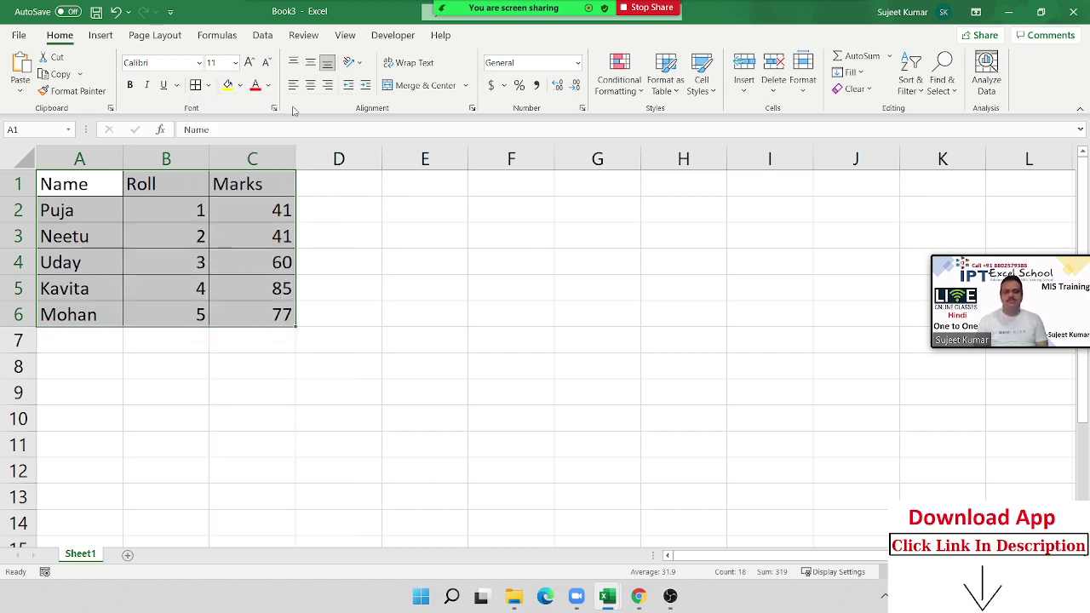
left_click(227, 84)
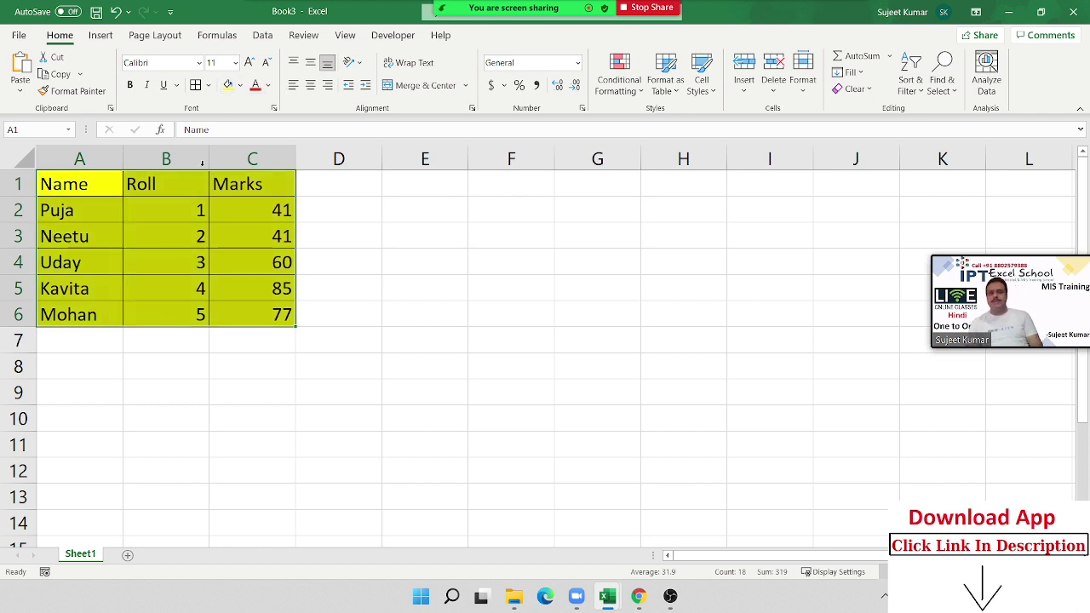
key("ctrl+c")
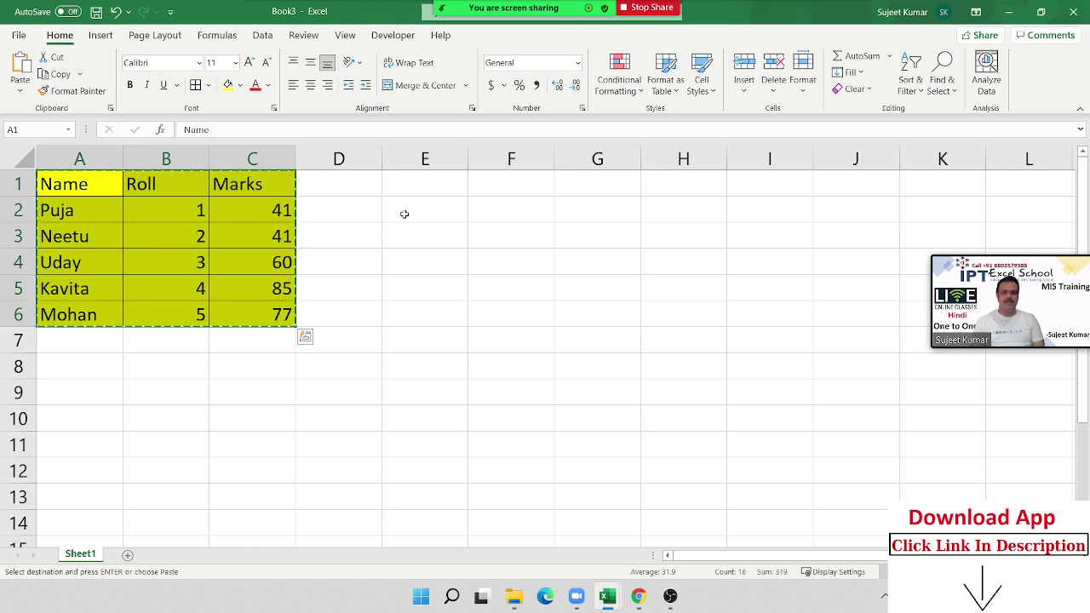
left_click(479, 181)
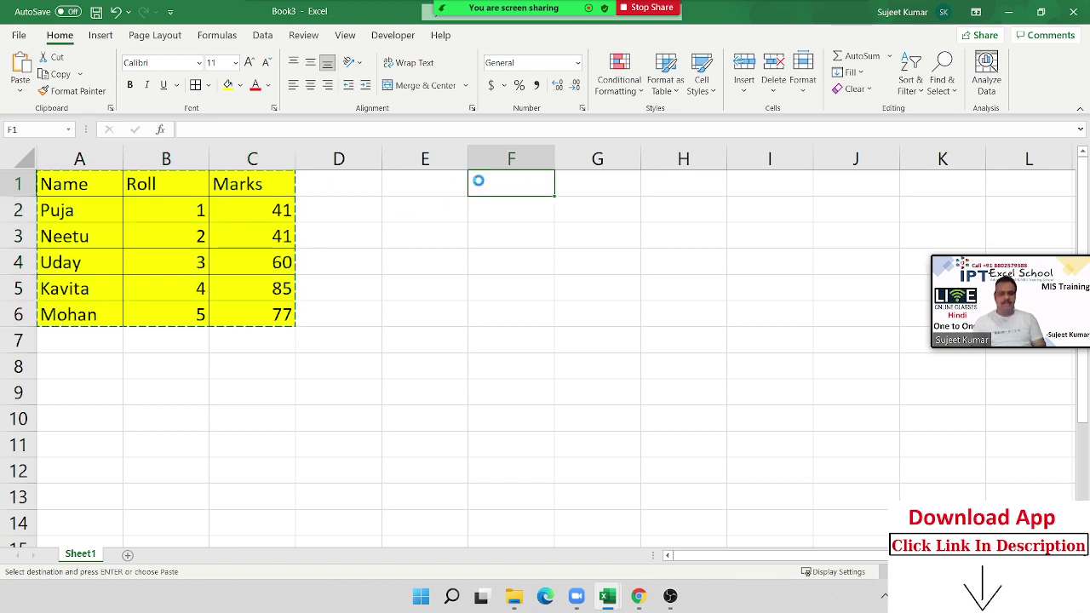
key("ctrl+v")
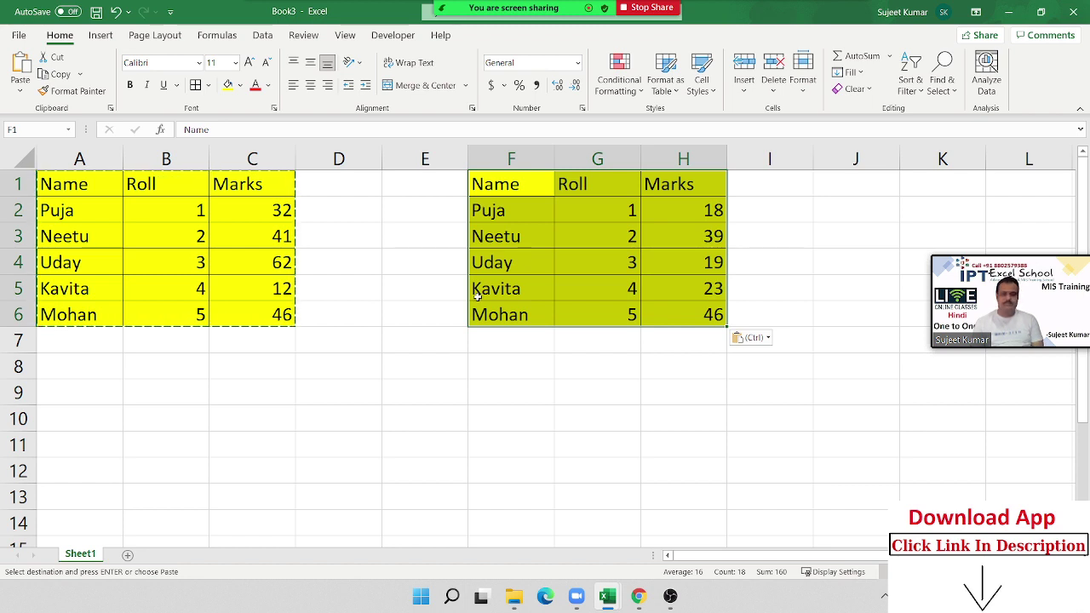
key("ctrl+z")
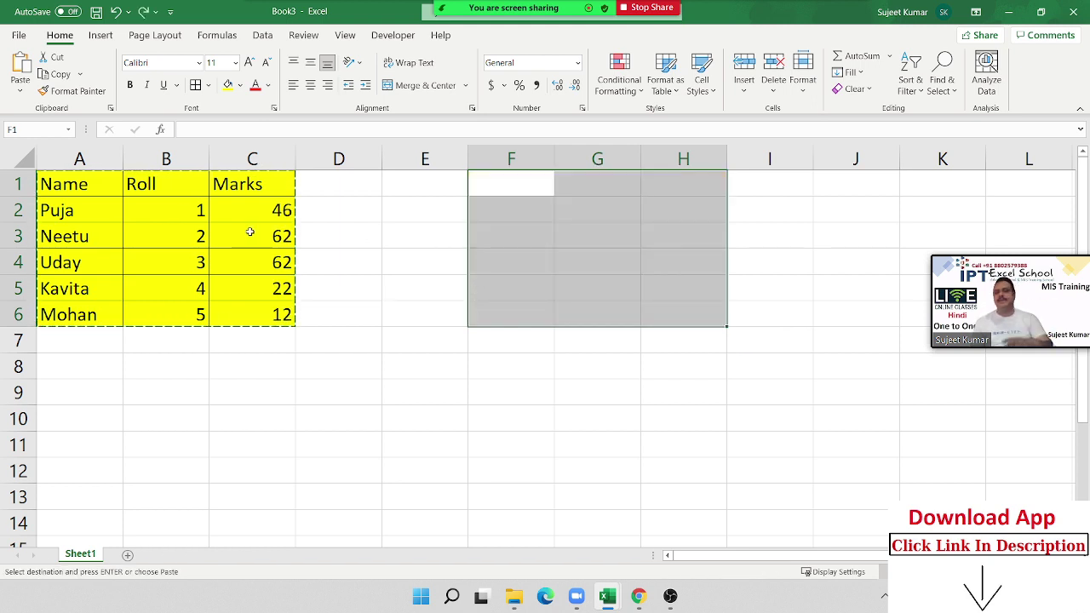
Step: Paste Special the copied table at F1 with only Formulas selected
left_click(499, 193)
right_click(500, 189)
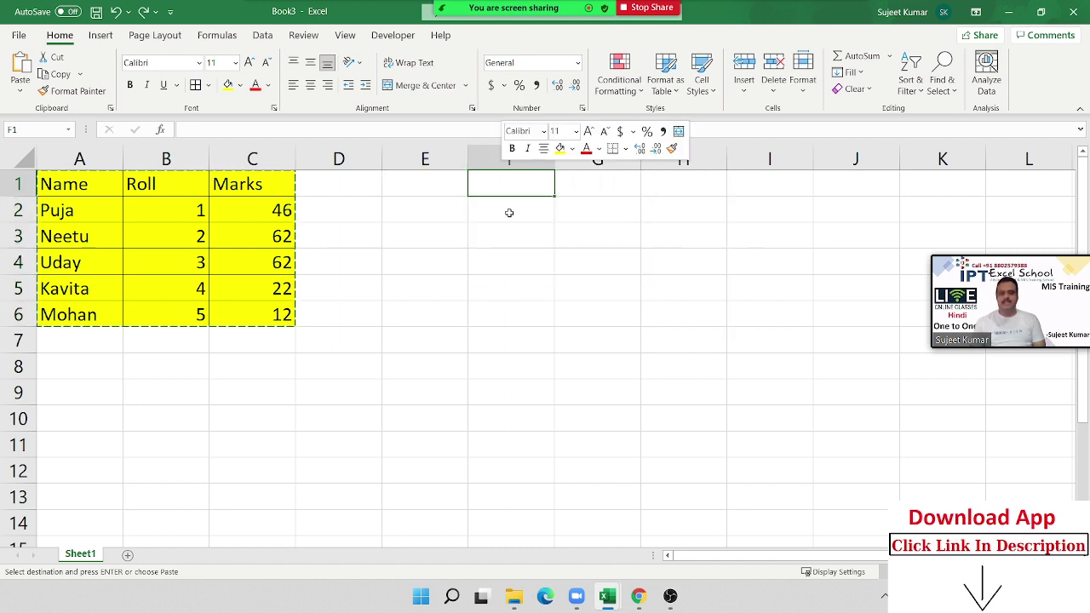
left_click(550, 268)
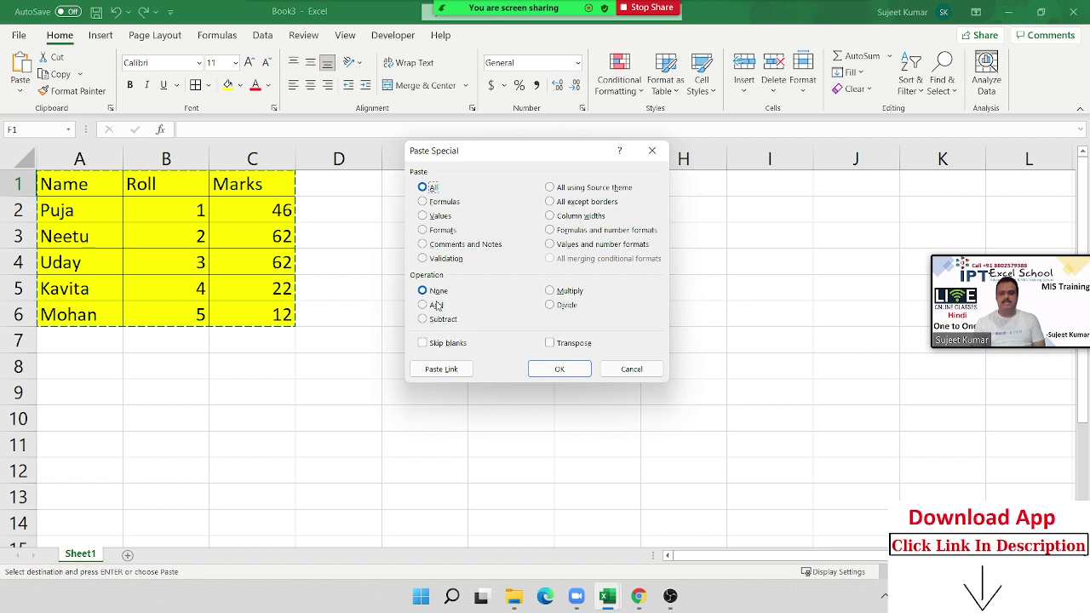
left_click_drag(480, 161, 490, 302)
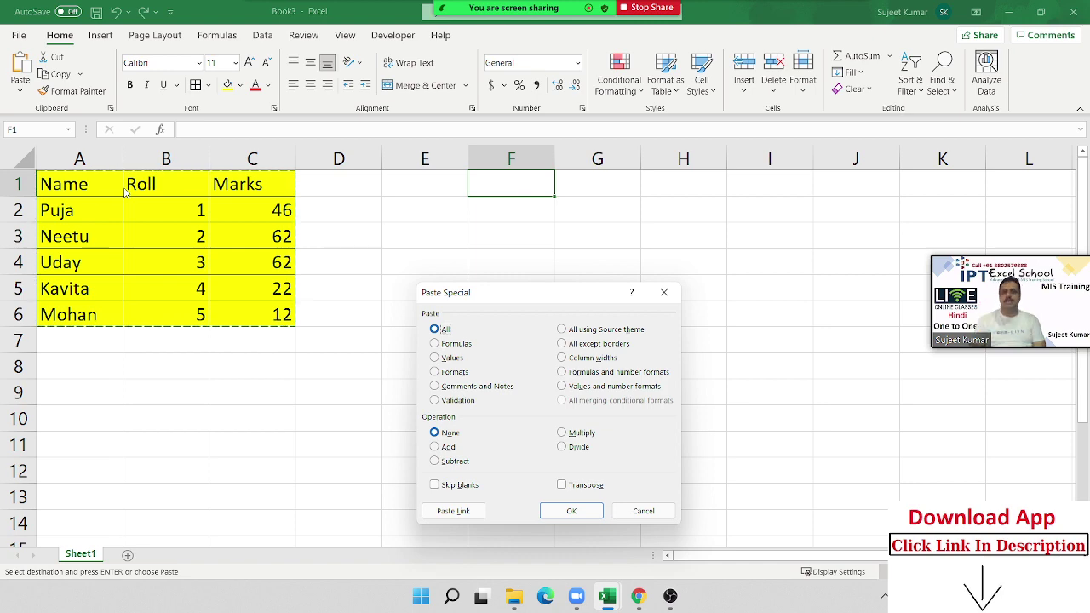
left_click_drag(482, 296, 667, 172)
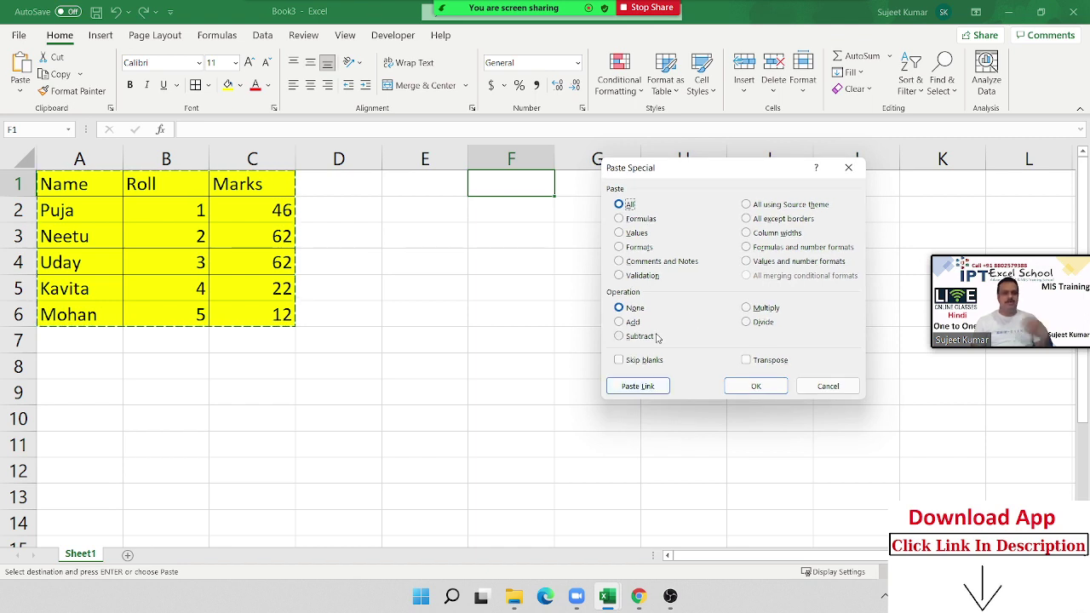
left_click(631, 223)
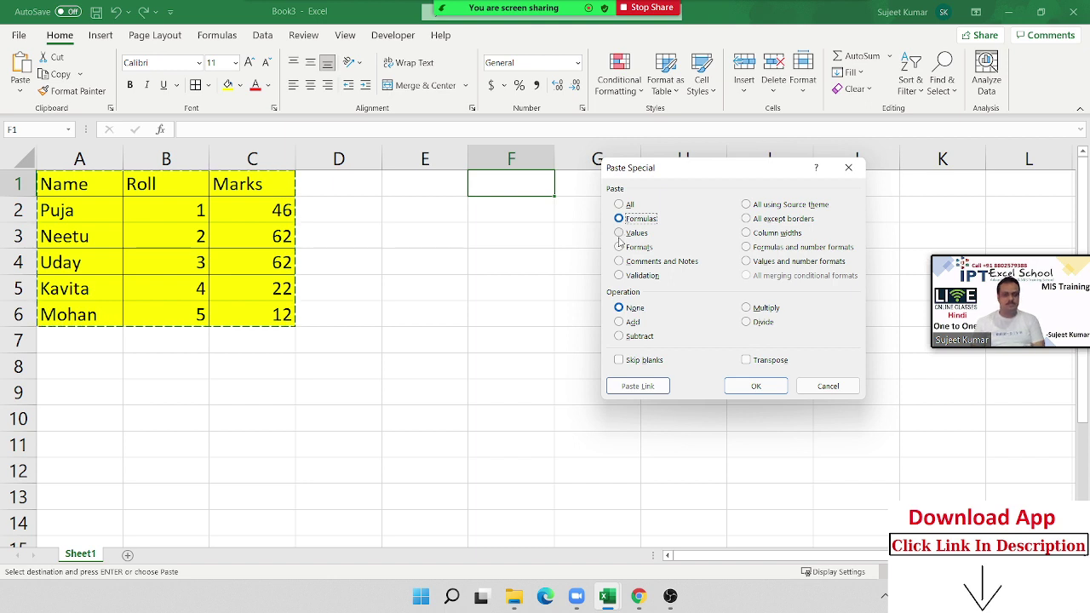
left_click(752, 385)
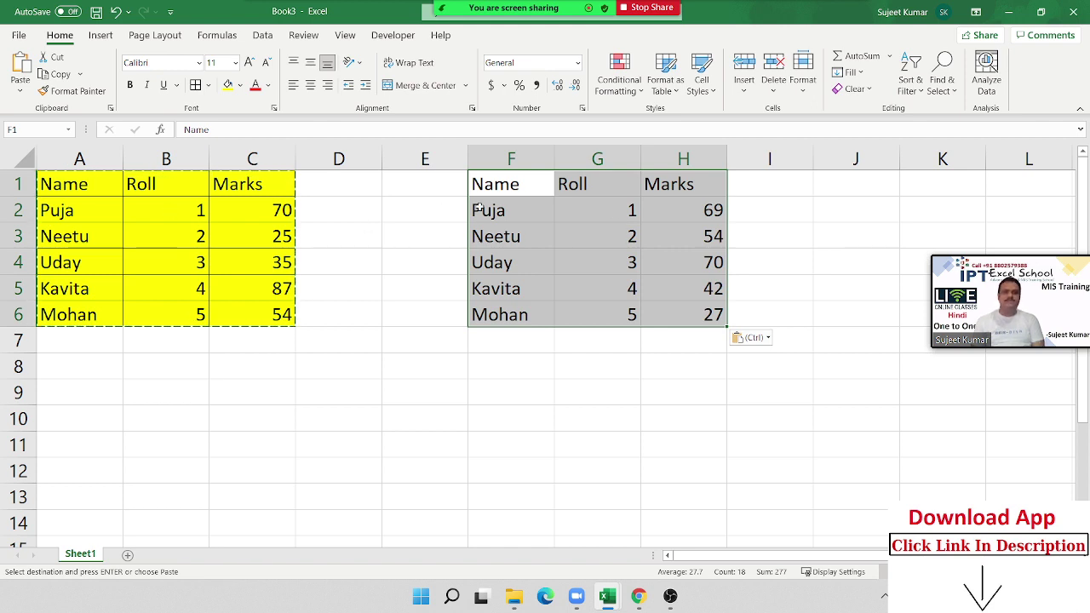
left_click(505, 191)
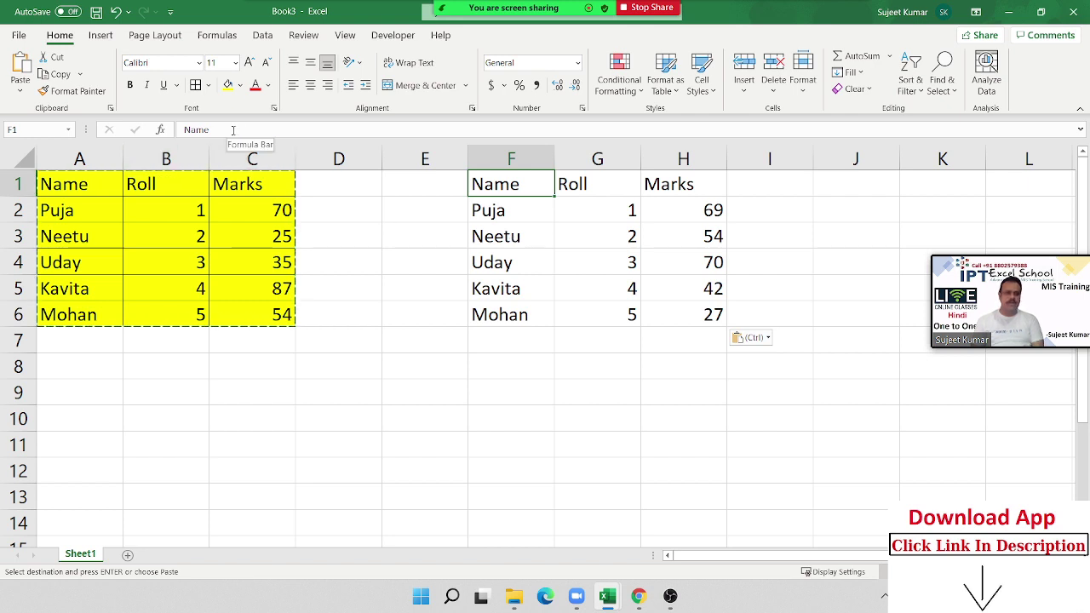
left_click(66, 203)
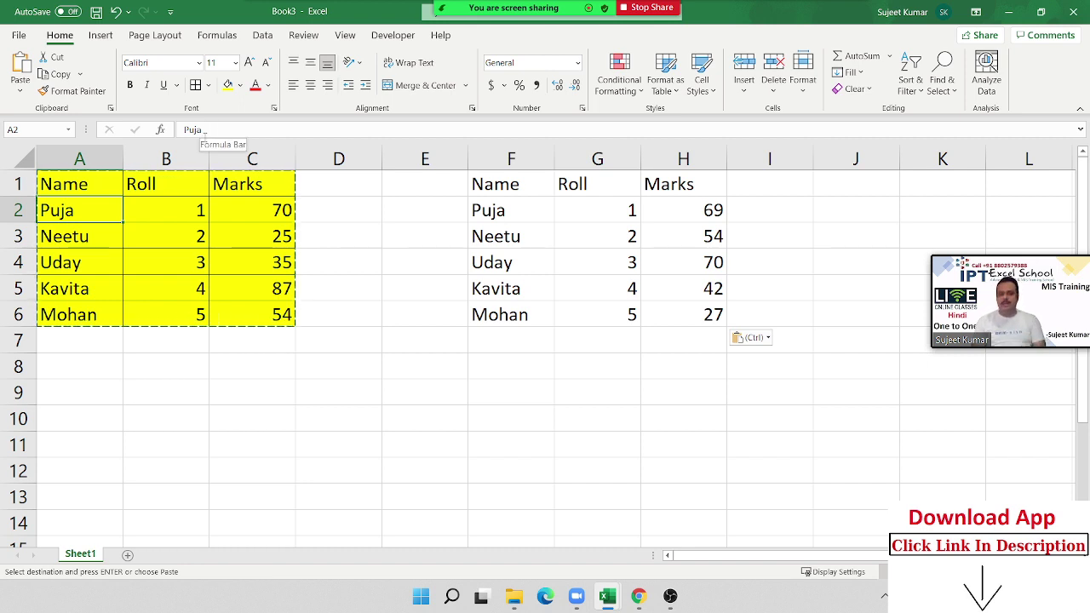
left_click(184, 249)
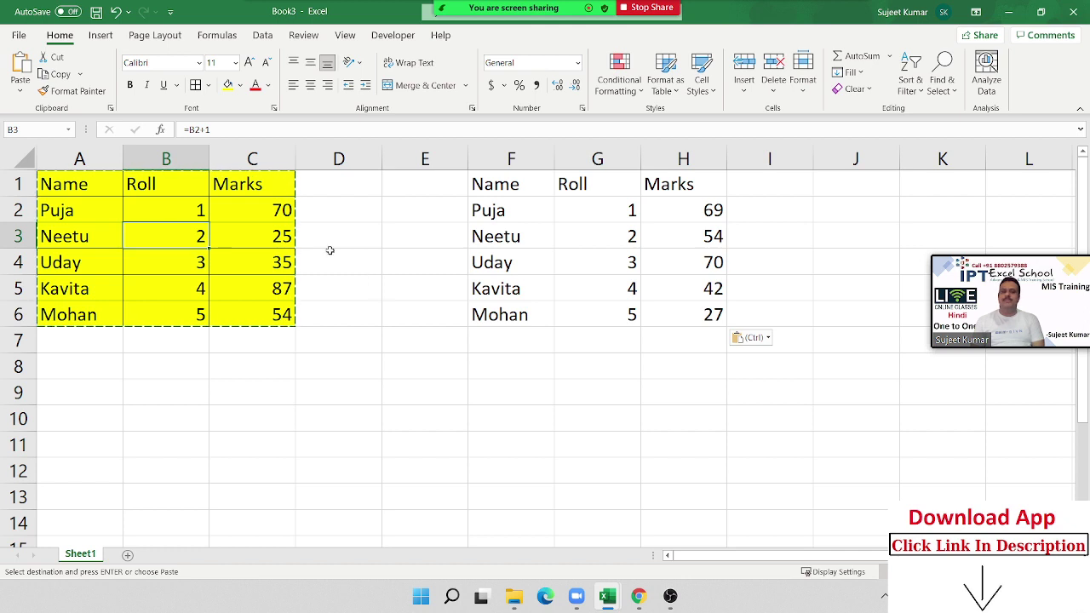
left_click(283, 251)
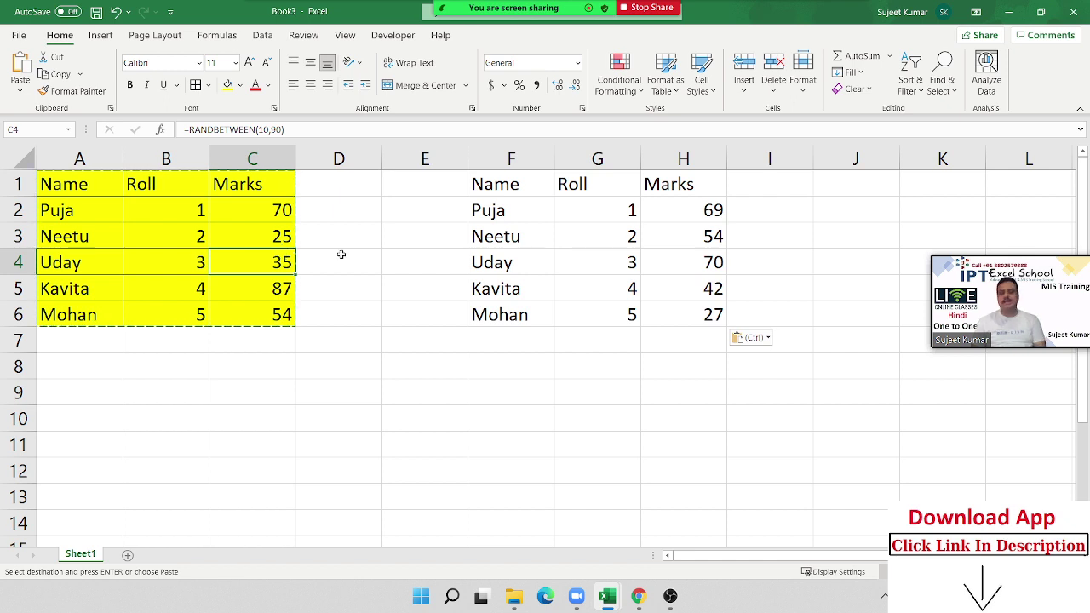
Step: Paste Special the copied table at F8 with only Values selected
left_click(519, 368)
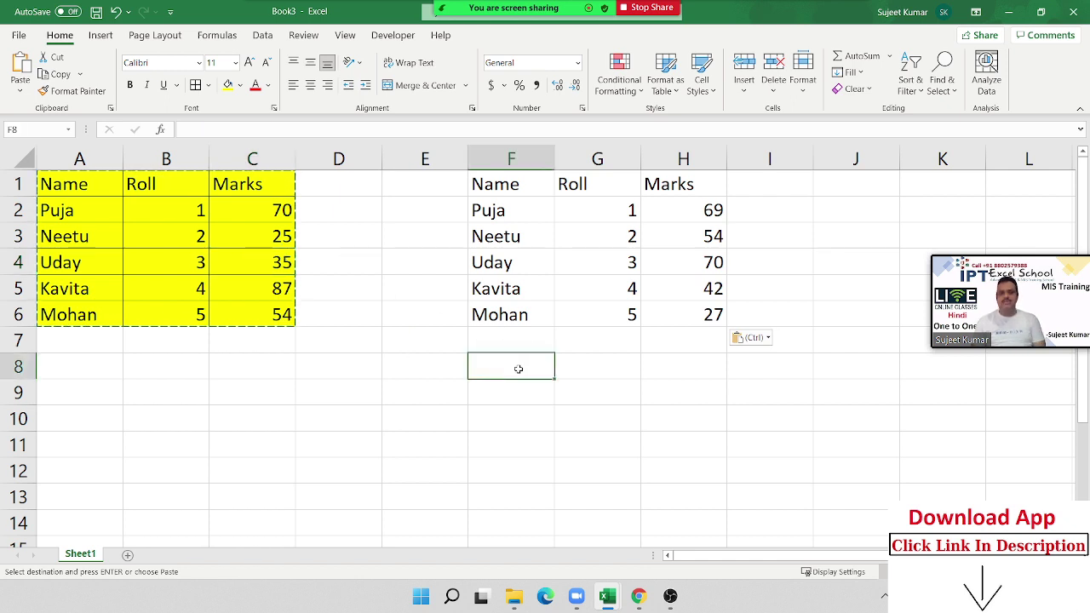
right_click(519, 368)
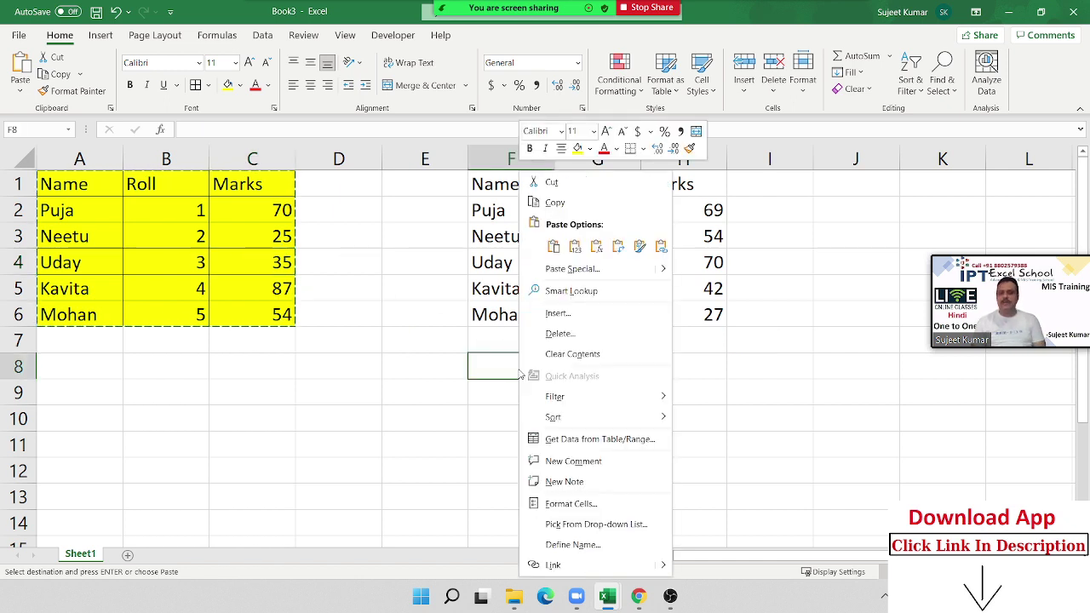
left_click(532, 269)
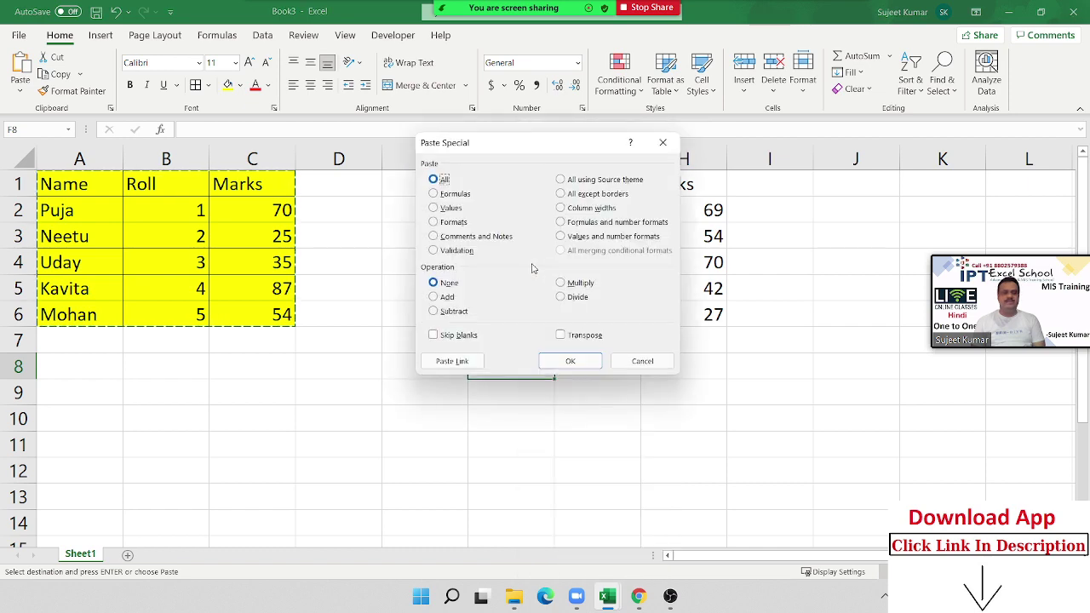
left_click(450, 208)
left_click(570, 361)
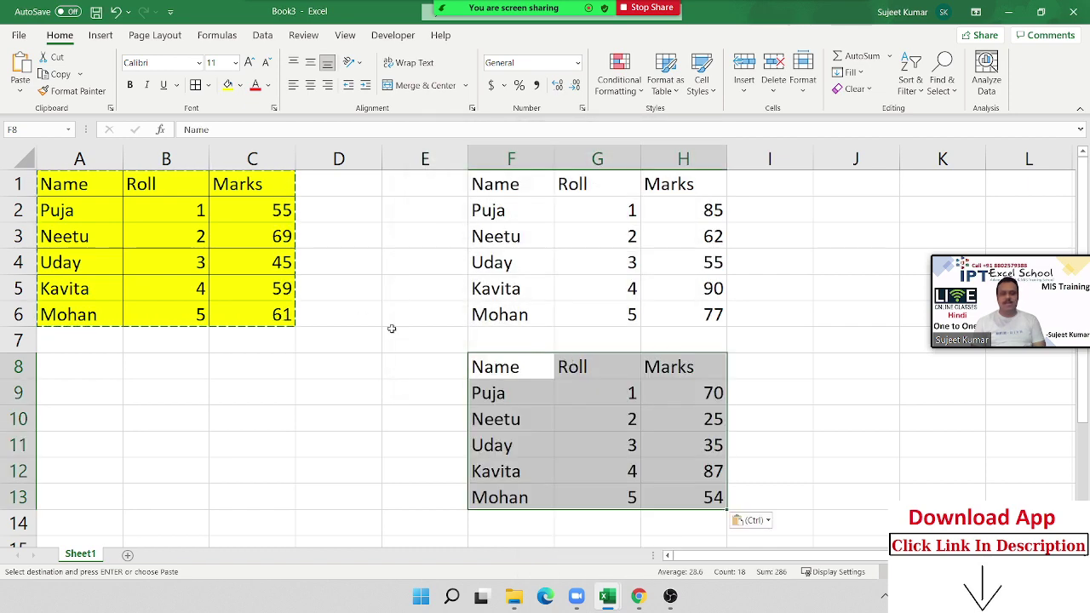
Step: Select Marks cells in the original and formula copy to compare their values
left_click_drag(277, 267, 275, 235)
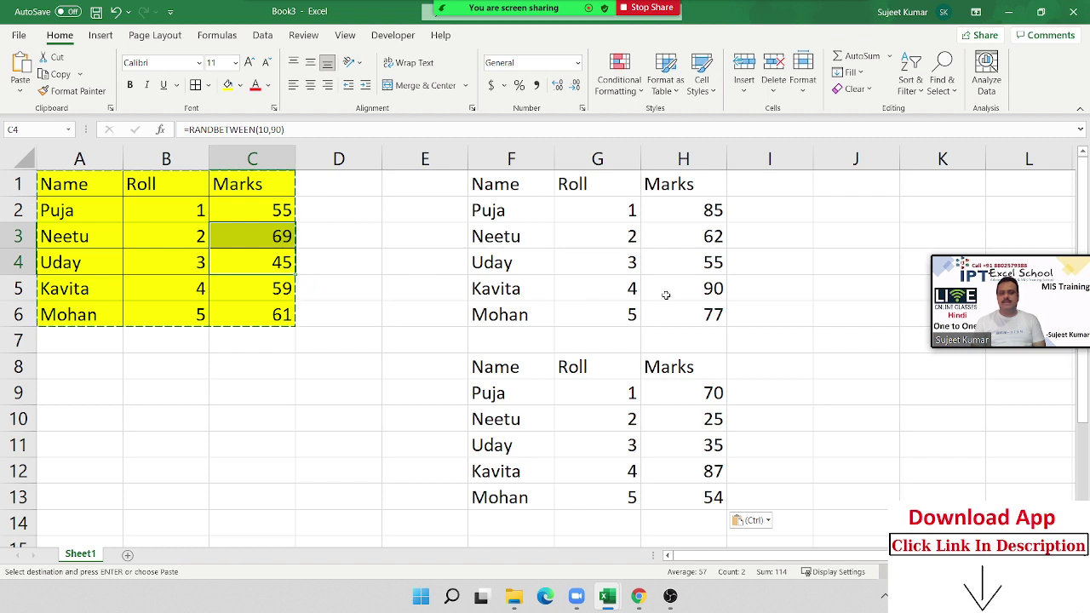
left_click_drag(694, 287, 689, 237)
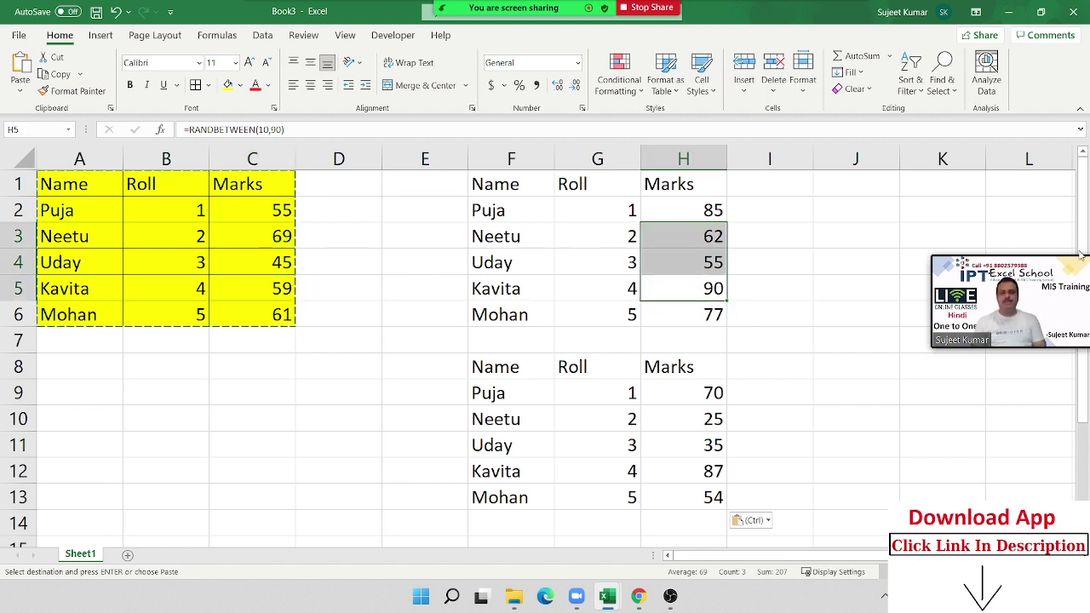
mouse_move(1064, 247)
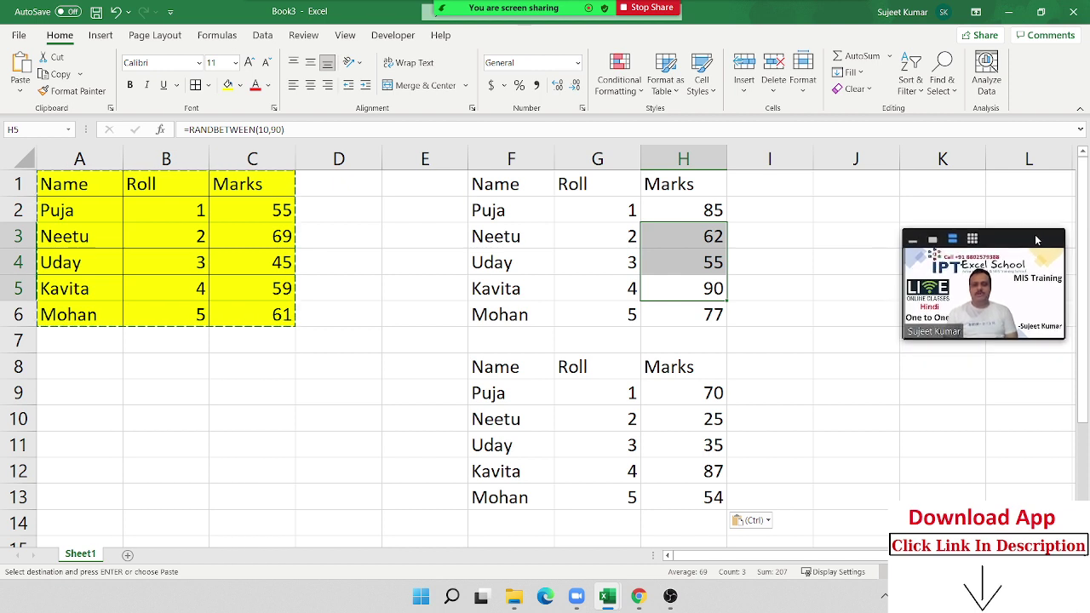
left_click_drag(1063, 248, 1040, 237)
left_click(633, 341)
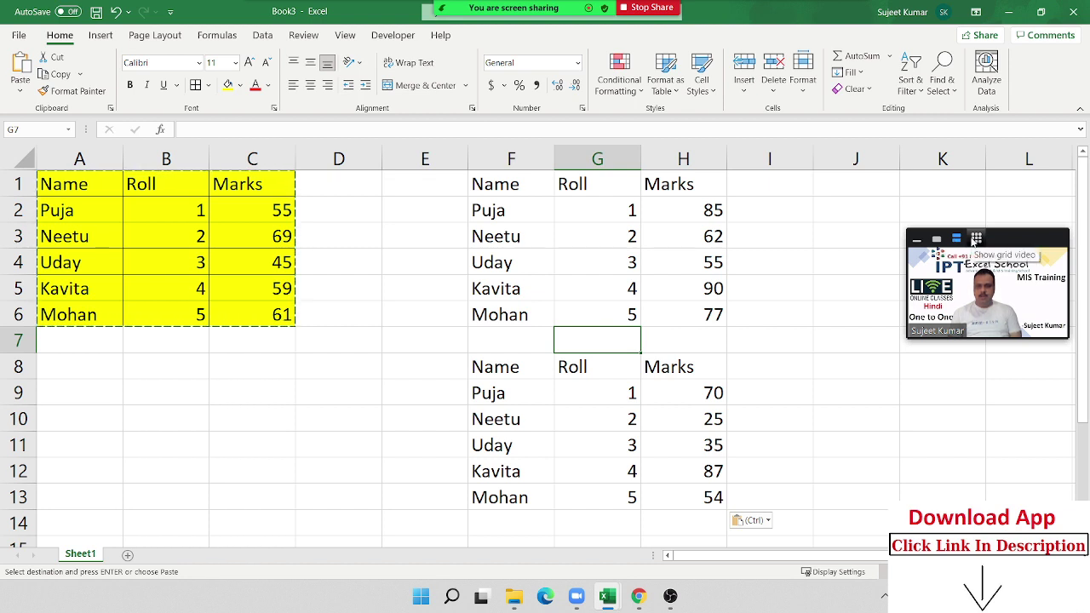
left_click(697, 350)
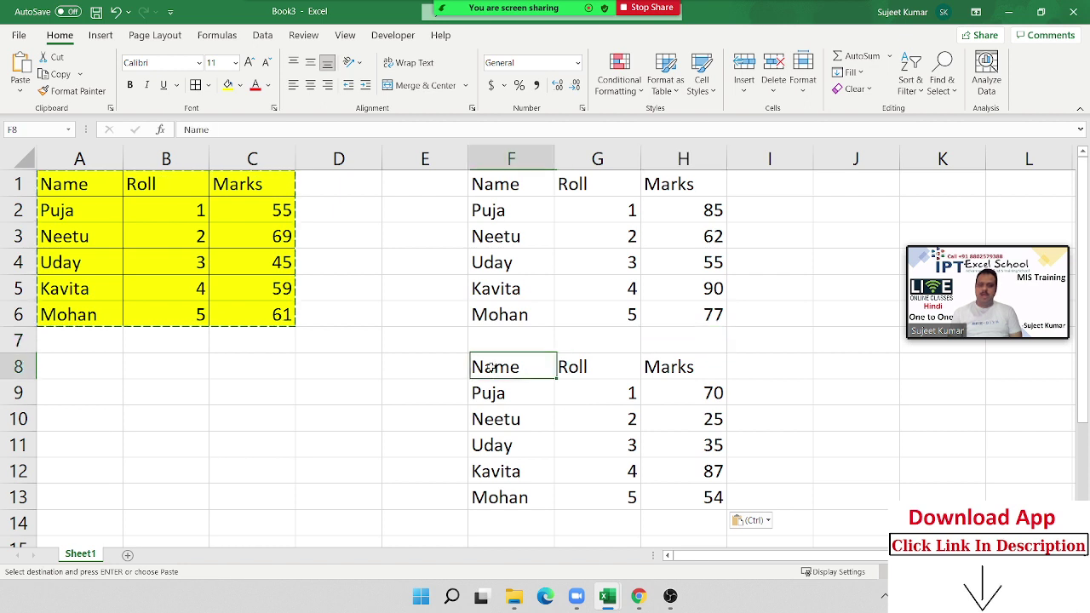
Step: Compare plain values in F8:H13 with the RANDBETWEEN formulas in C3, C4 and H6
left_click_drag(492, 367, 651, 482)
left_click(622, 478)
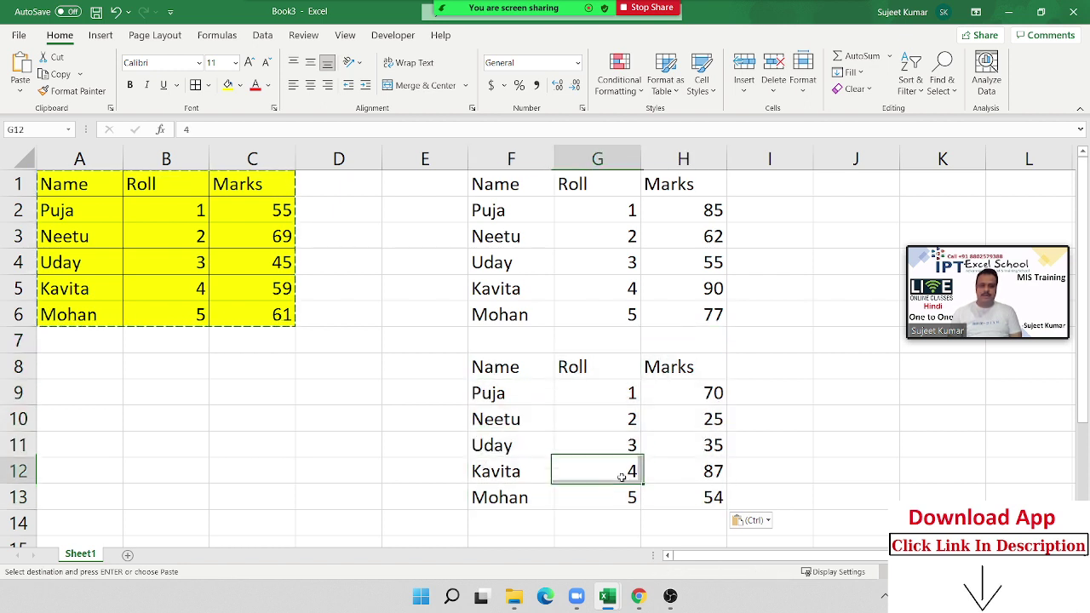
left_click(688, 419)
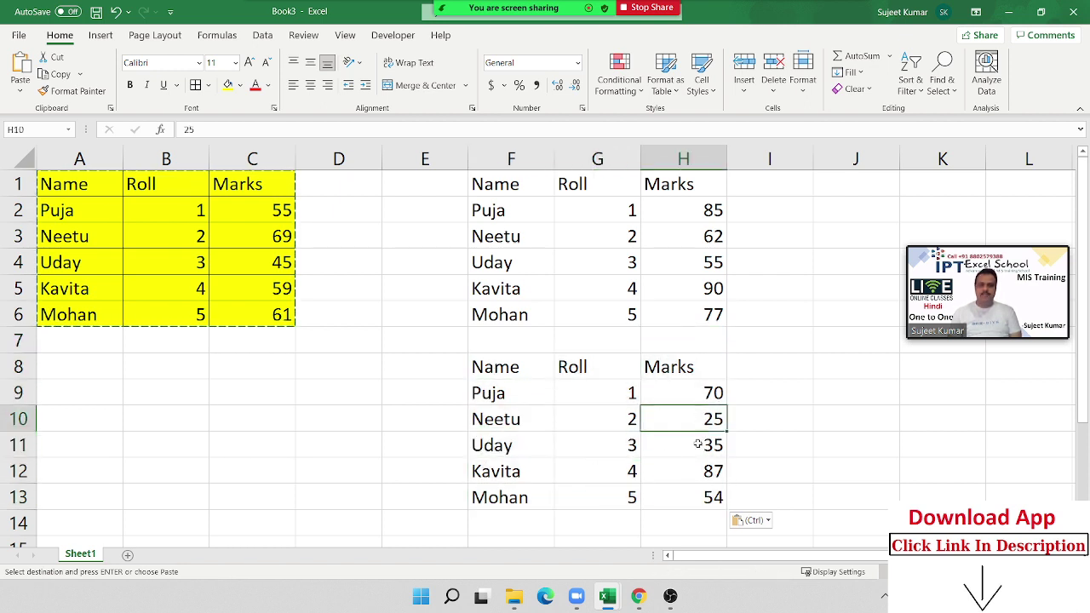
left_click(270, 252)
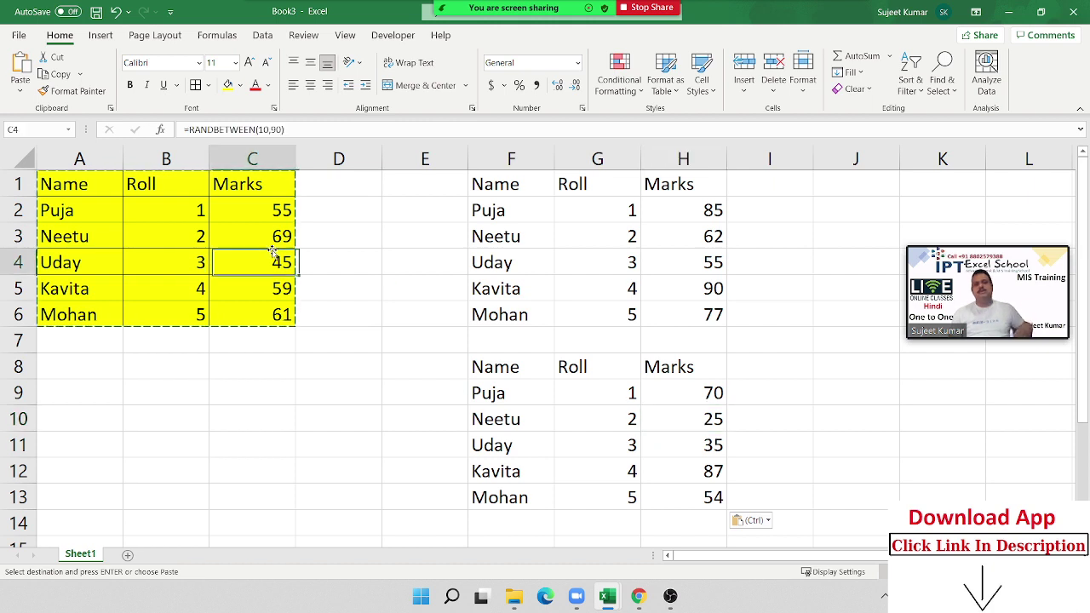
left_click(681, 426)
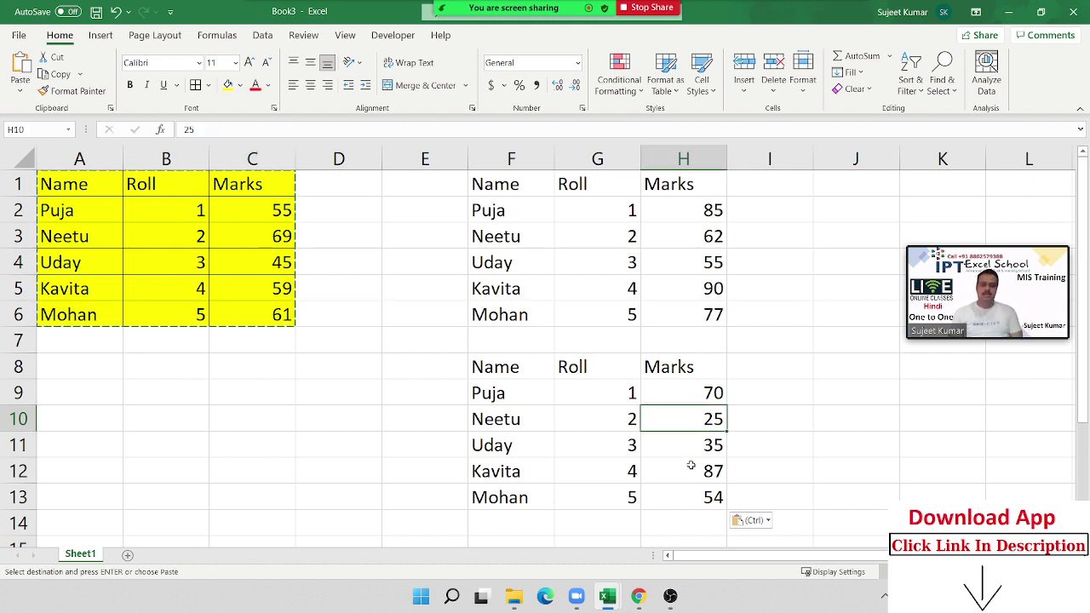
left_click_drag(689, 465, 682, 412)
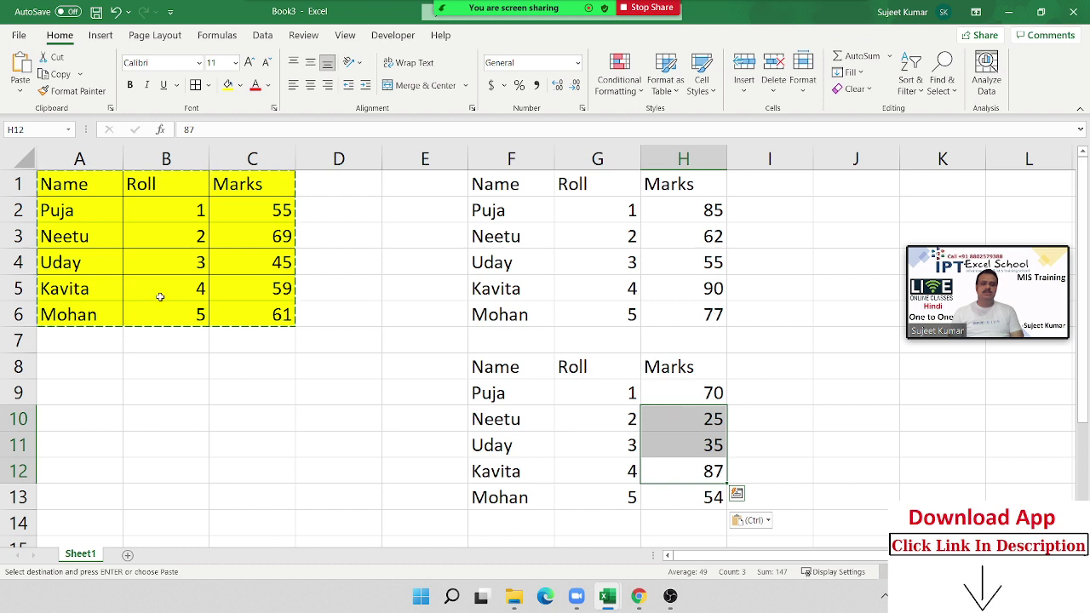
left_click(263, 232)
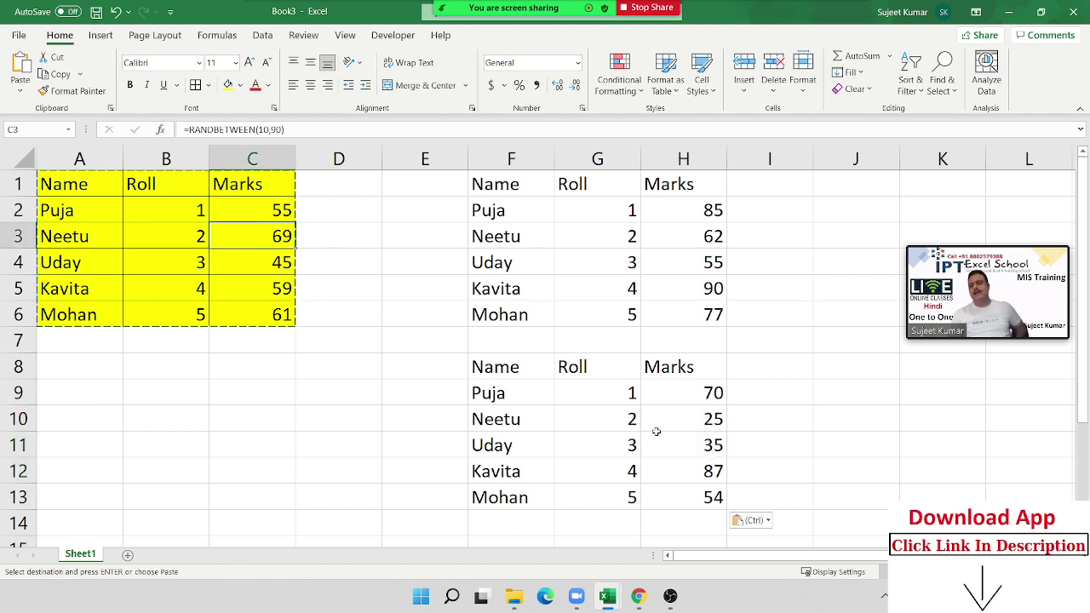
left_click(706, 419)
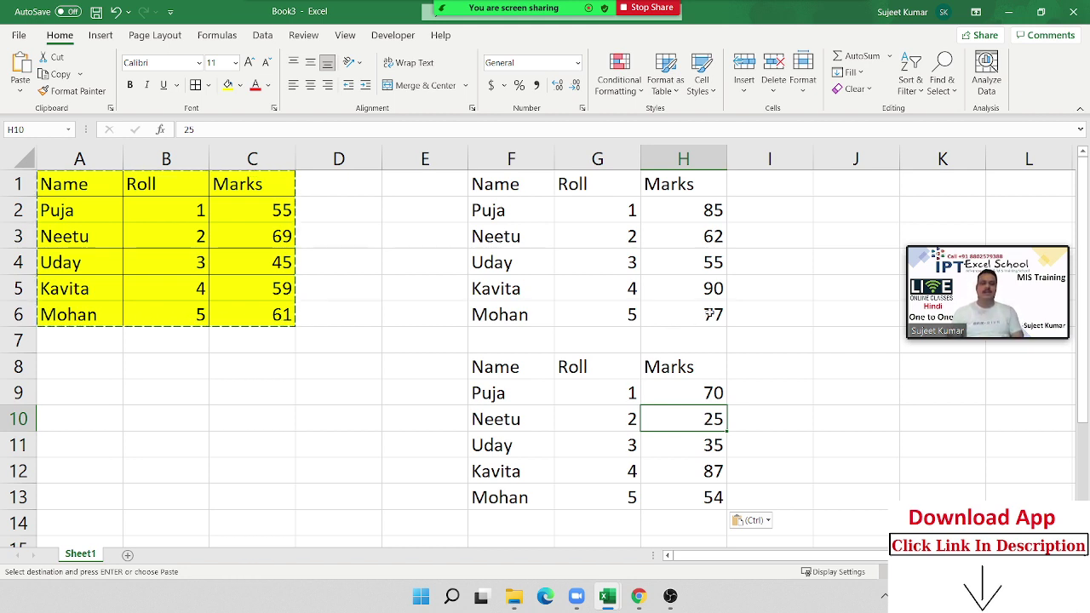
left_click(709, 314)
Step: Select Marks cells H2:H6 and copy them
key("Up")
key("Up")
key("Up")
key("Up")
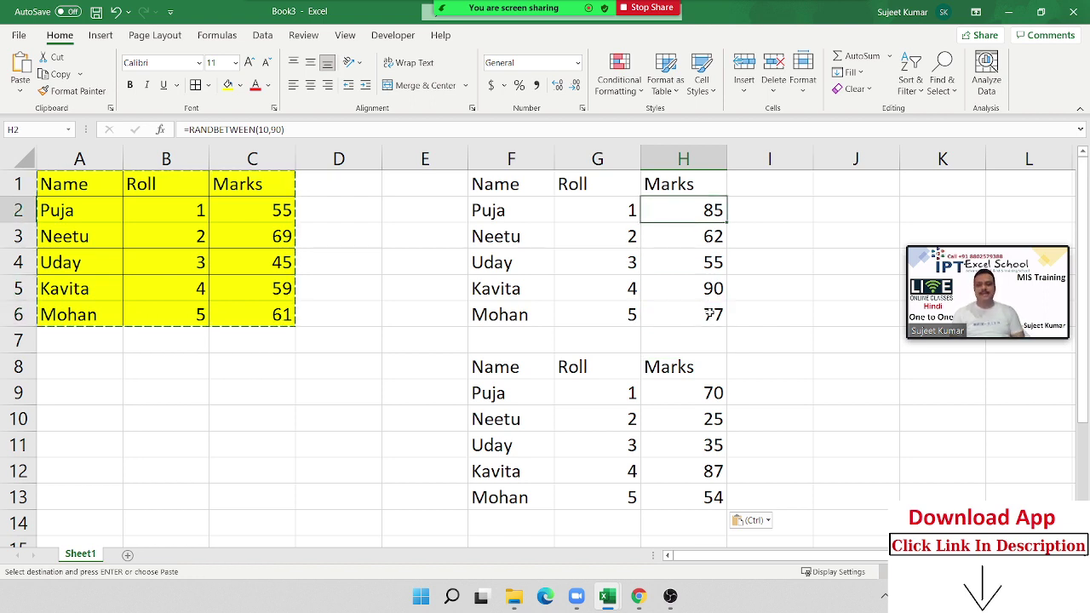
key("ctrl")
key("Escape")
key("Down")
key("Down")
key("Up")
key("Up")
key("shift+Down")
key("shift+Down")
key("shift+Down")
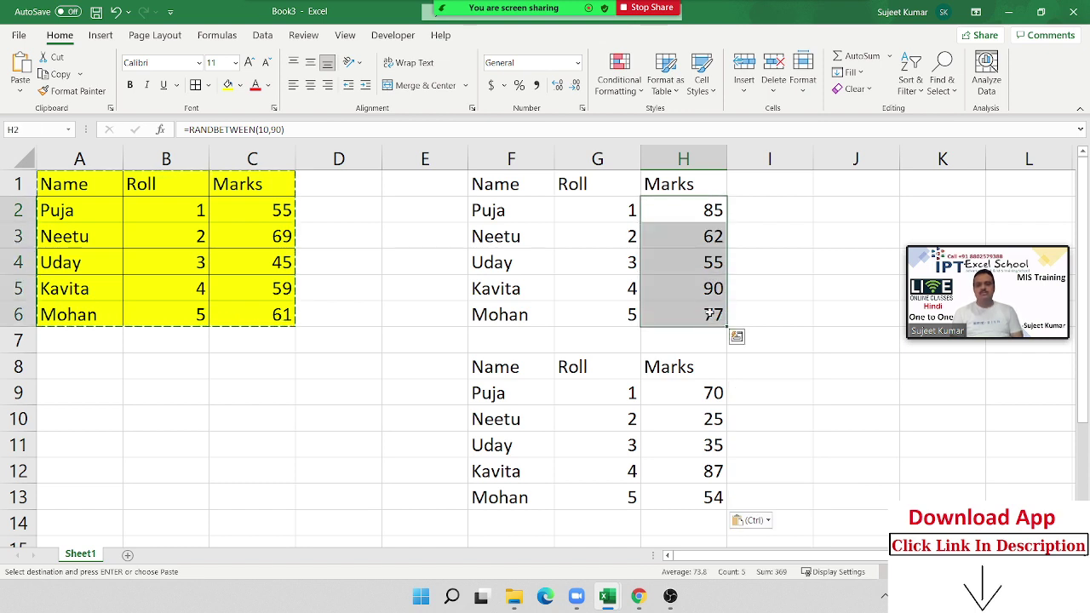
key("ctrl+c")
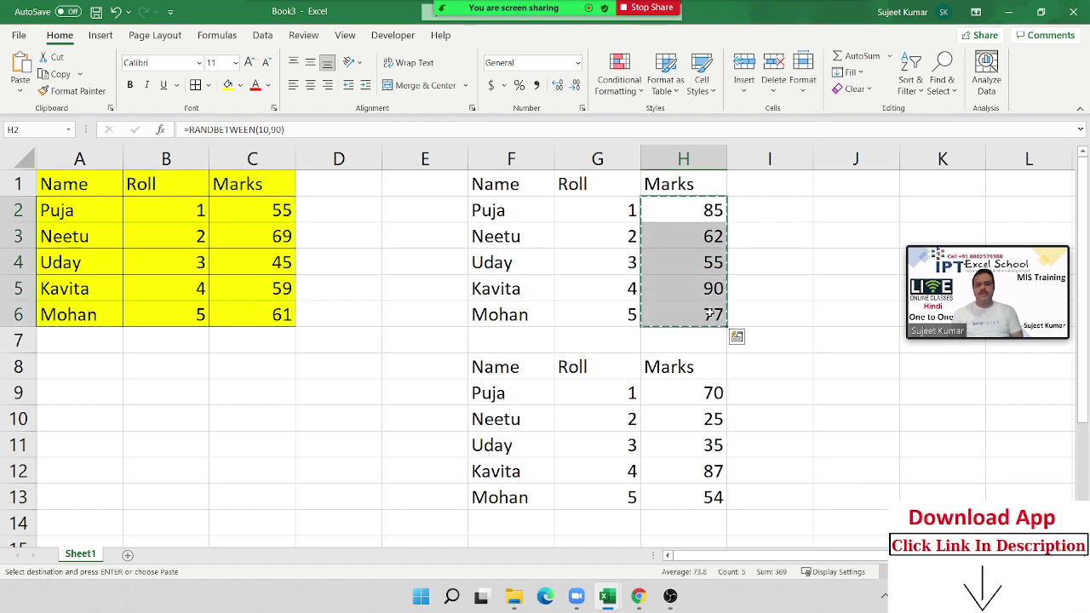
Step: Paste values over H2:H6, fixing marks at 85, 62, 55, 90, 77, then clear the marquee
right_click(701, 286)
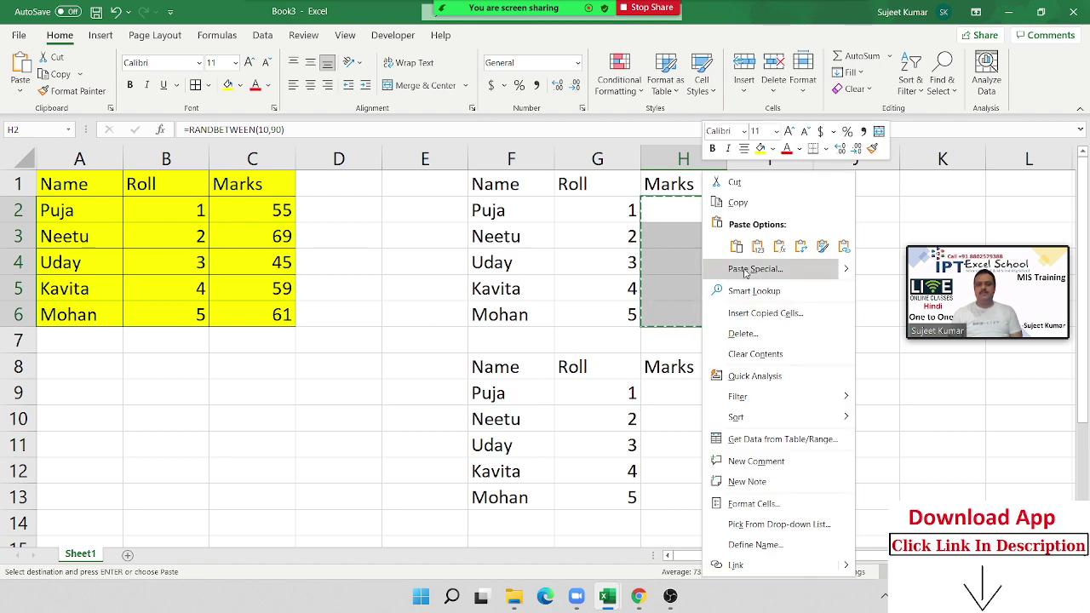
left_click(723, 270)
left_click(644, 212)
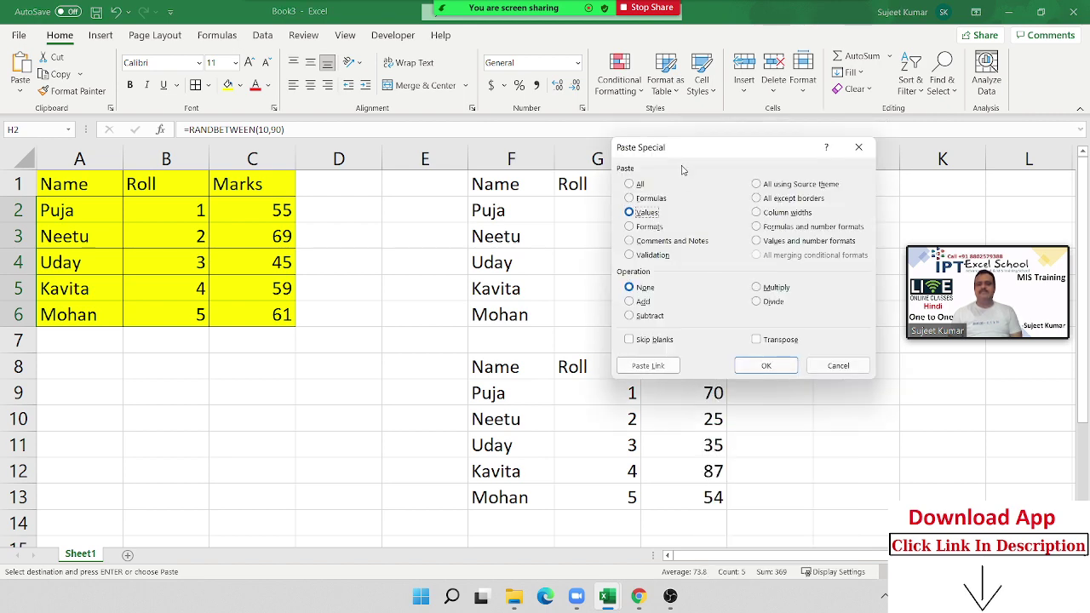
left_click_drag(690, 149, 438, 171)
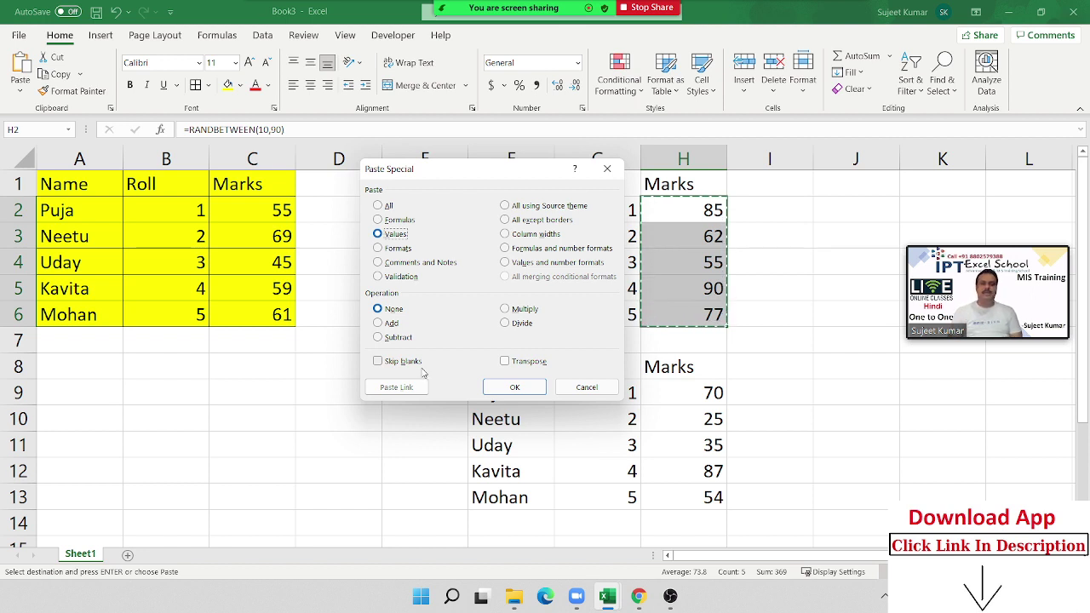
left_click(515, 388)
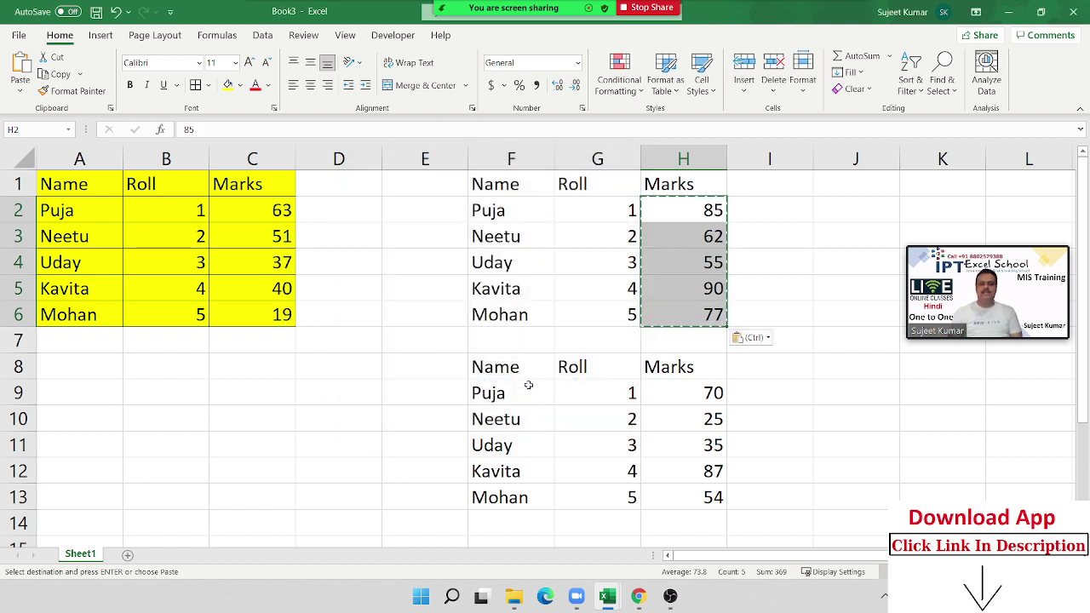
left_click(687, 253)
key("Down")
key("Down")
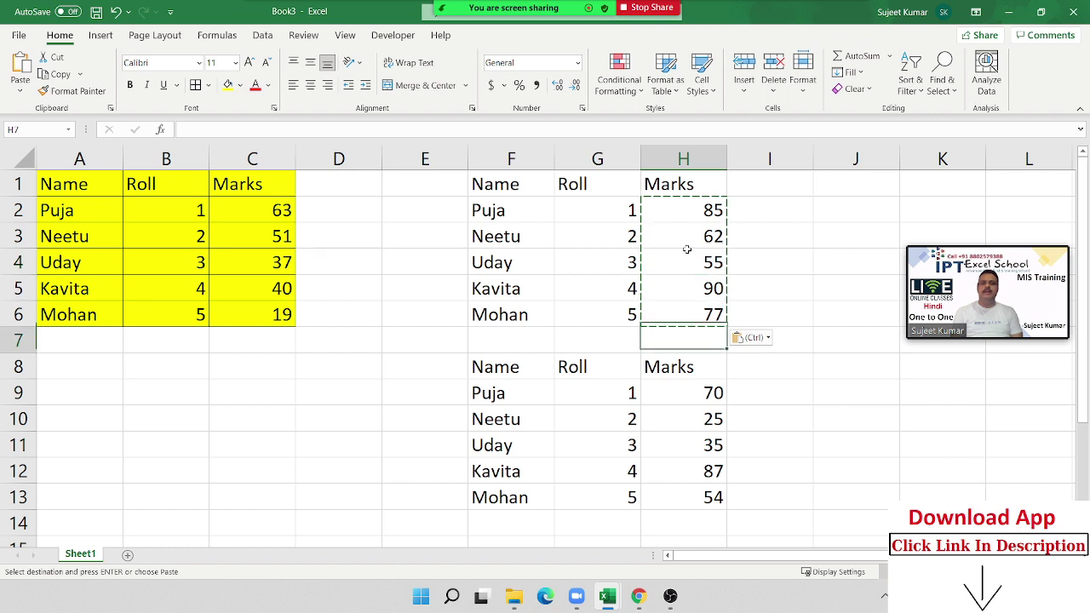
key("Up")
key("Up")
key("Up")
key("Up")
key("Up")
key("Escape")
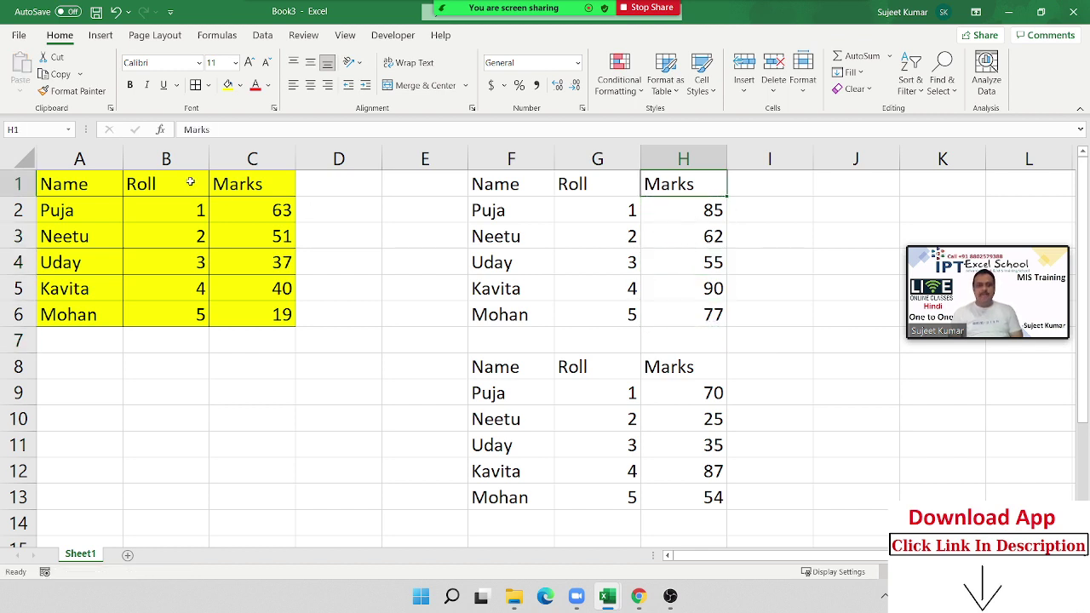
Step: Start browsing to open a workbook, looking through the Data folder on drive F:
left_click(18, 34)
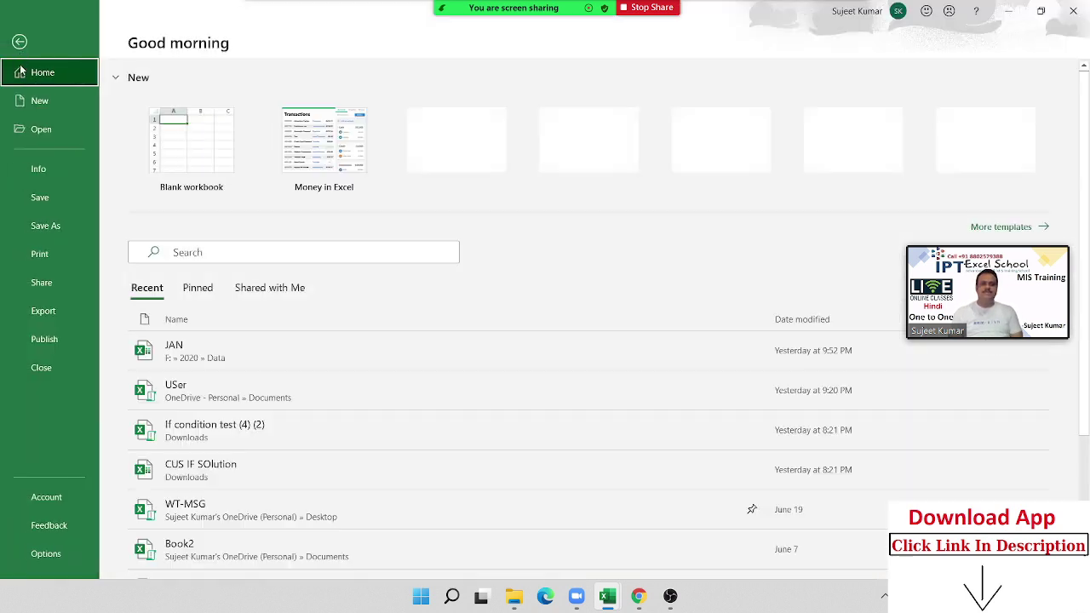
left_click(41, 129)
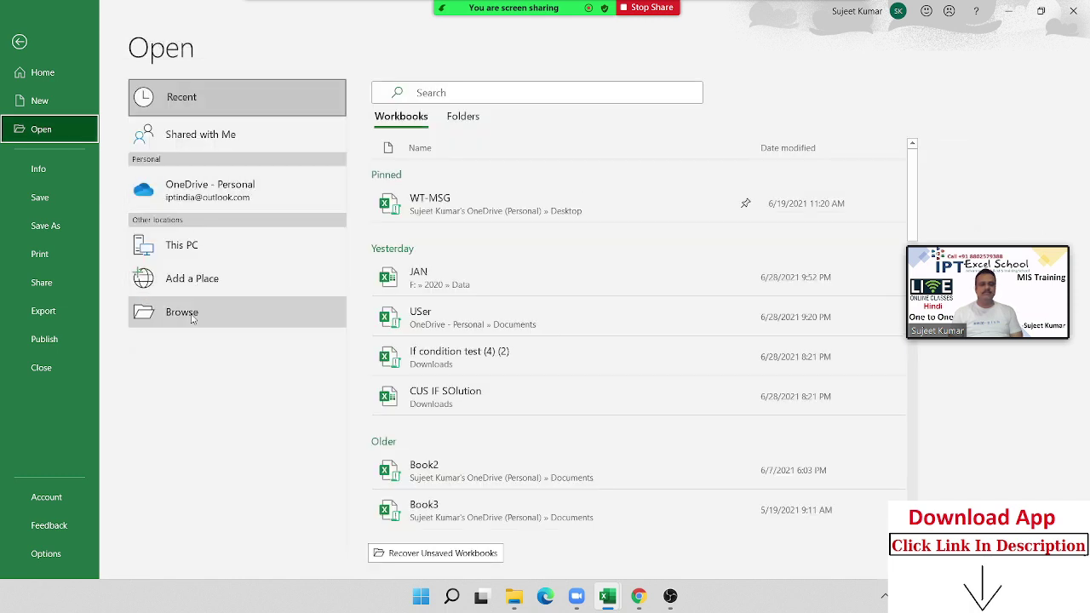
left_click(192, 317)
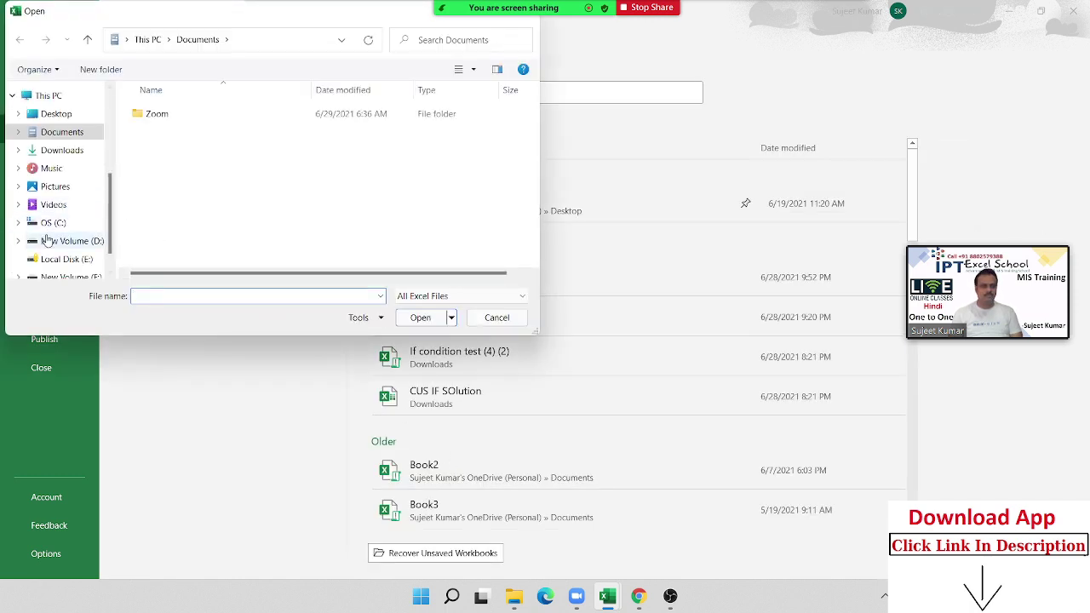
scroll(47, 241, "down", 1)
left_click(60, 238)
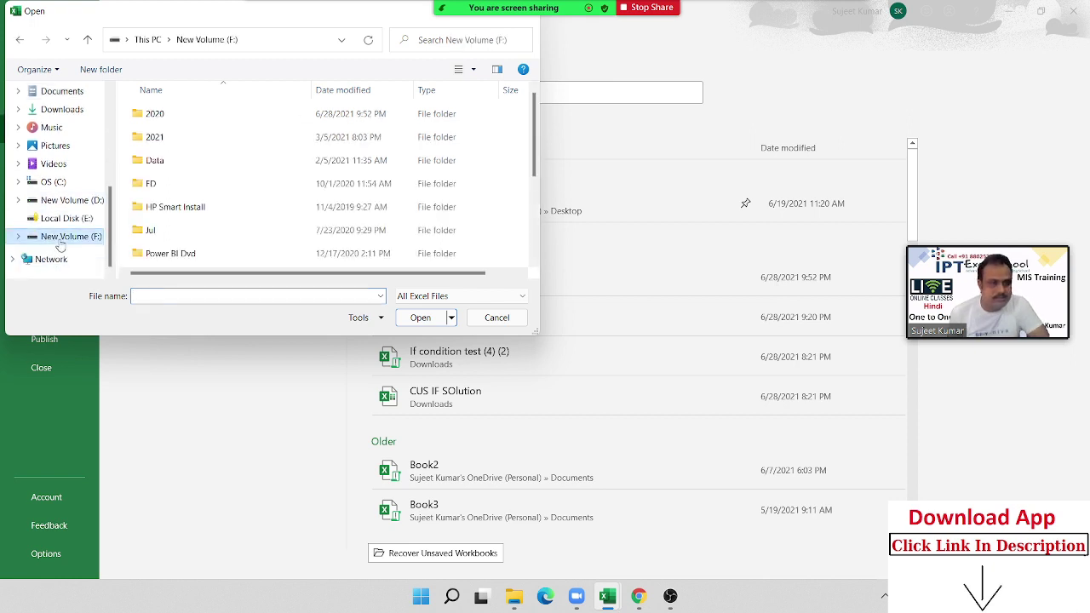
left_click(177, 159)
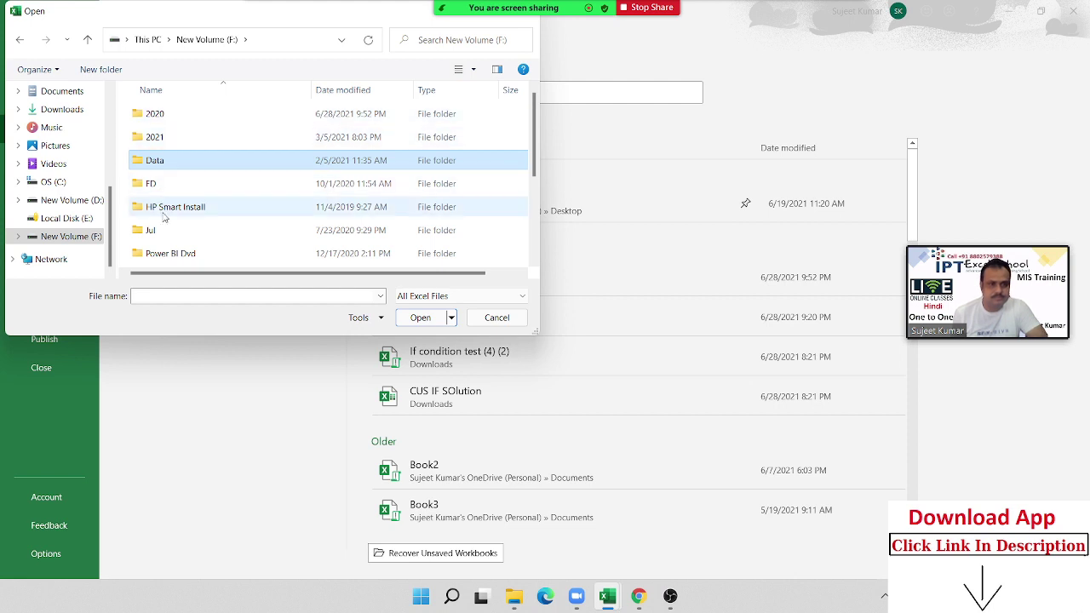
scroll(173, 185, "down", 3)
scroll(176, 187, "up", 2)
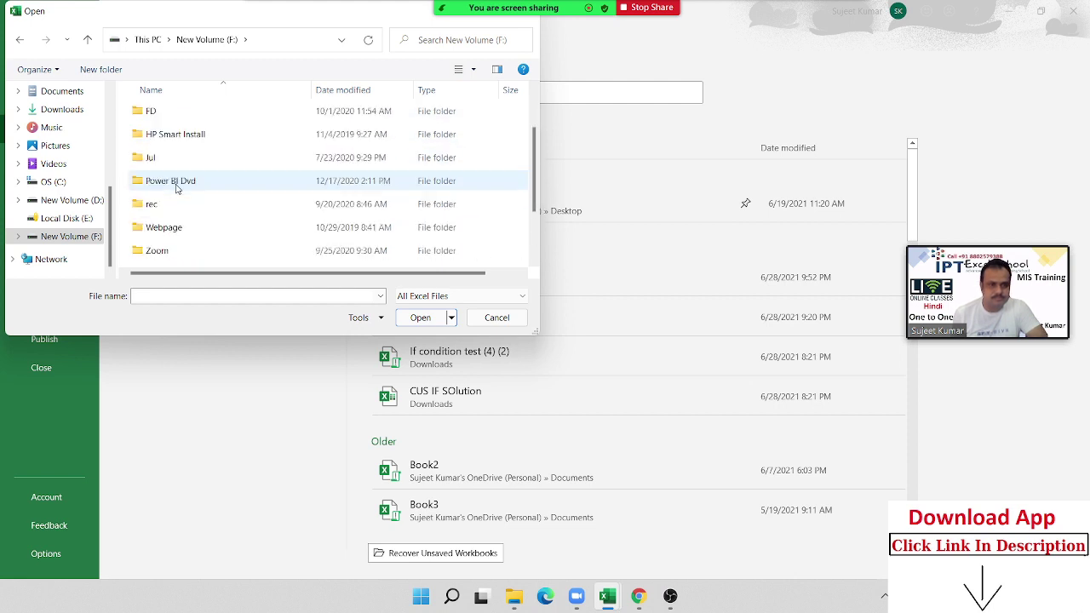
scroll(177, 188, "up", 2)
scroll(177, 188, "down", 3)
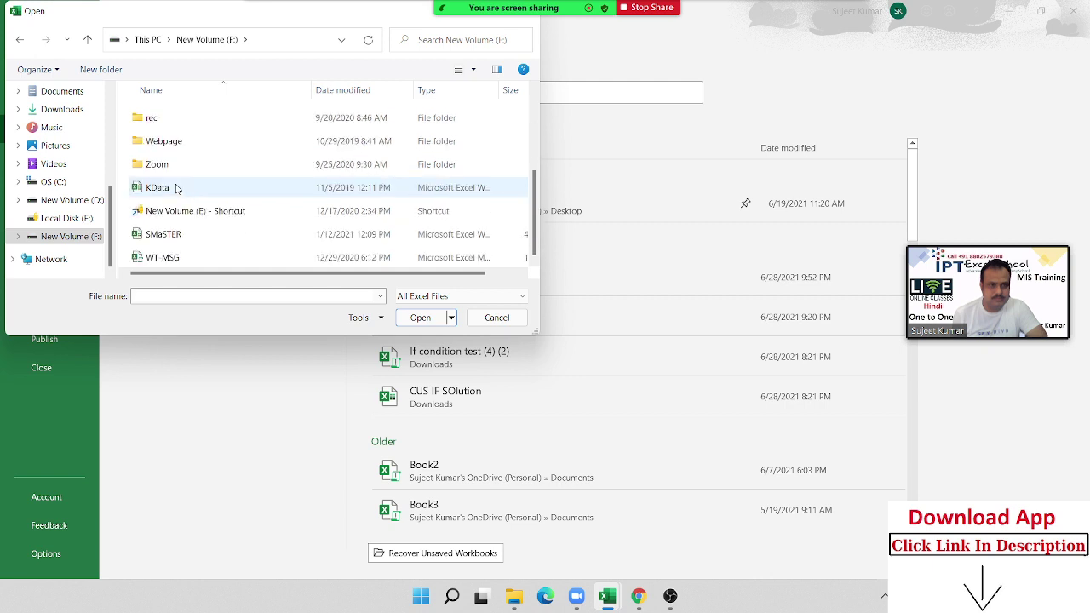
Step: Go to D:\Disk-3\3.Dashboard and open 5.Dashboard - Sales Performance
left_click(74, 201)
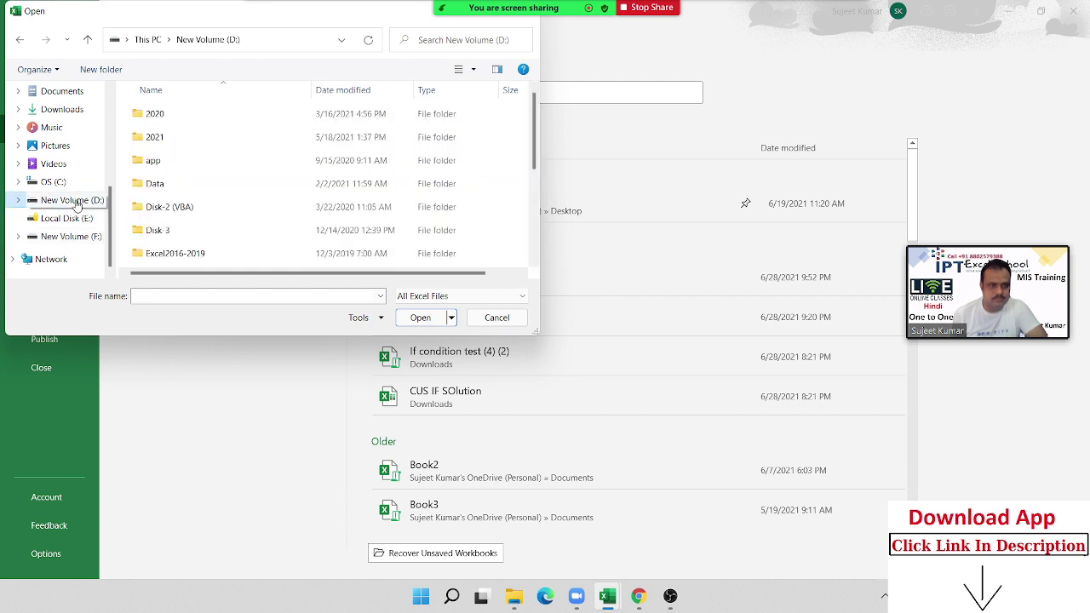
scroll(177, 211, "down", 1)
left_click(188, 170)
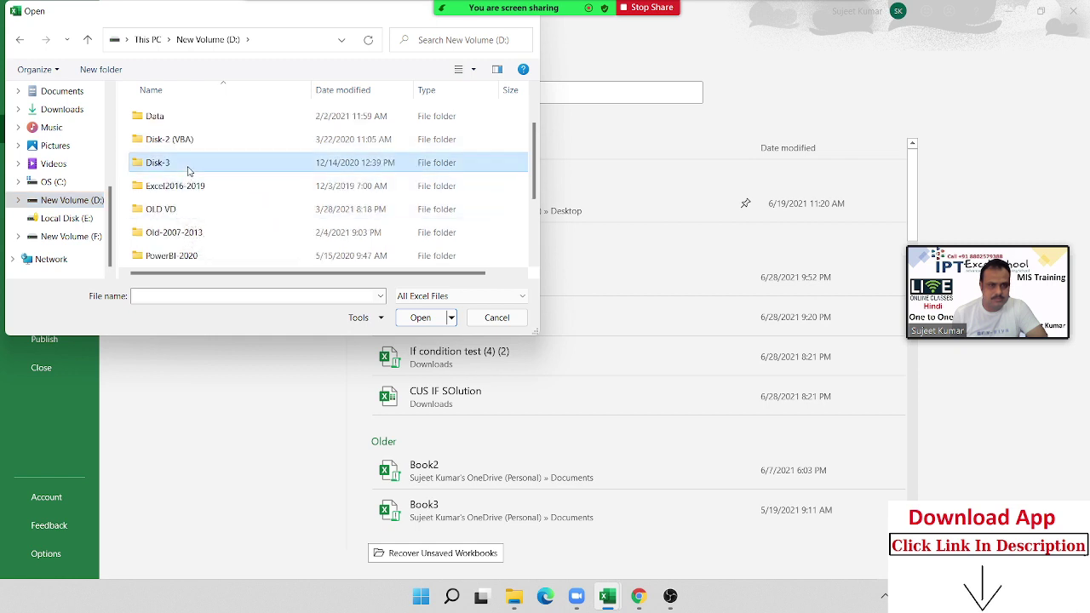
double_click(188, 171)
double_click(183, 117)
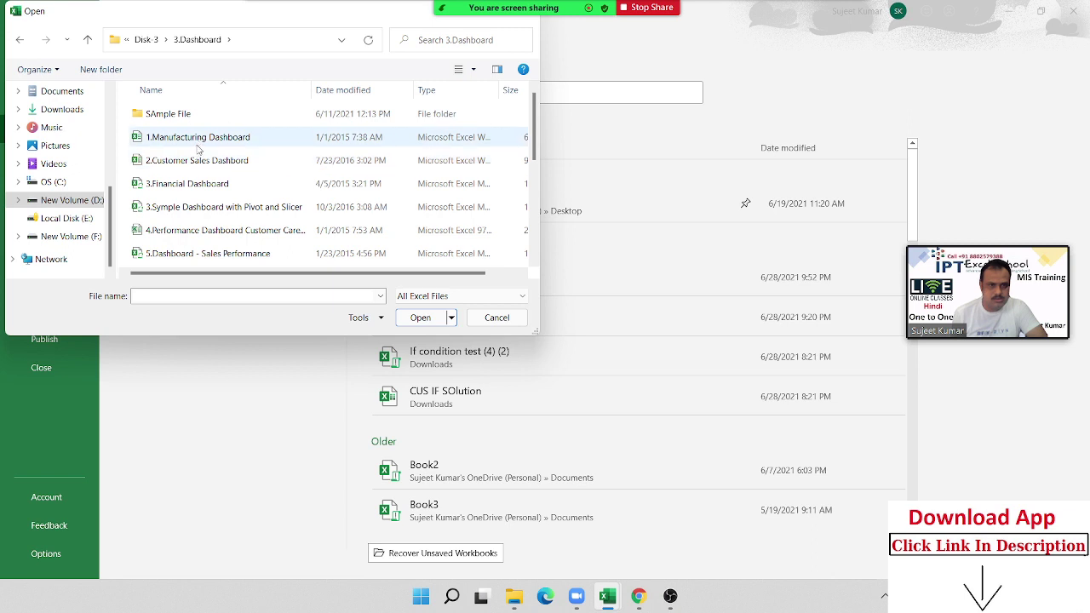
left_click(192, 187)
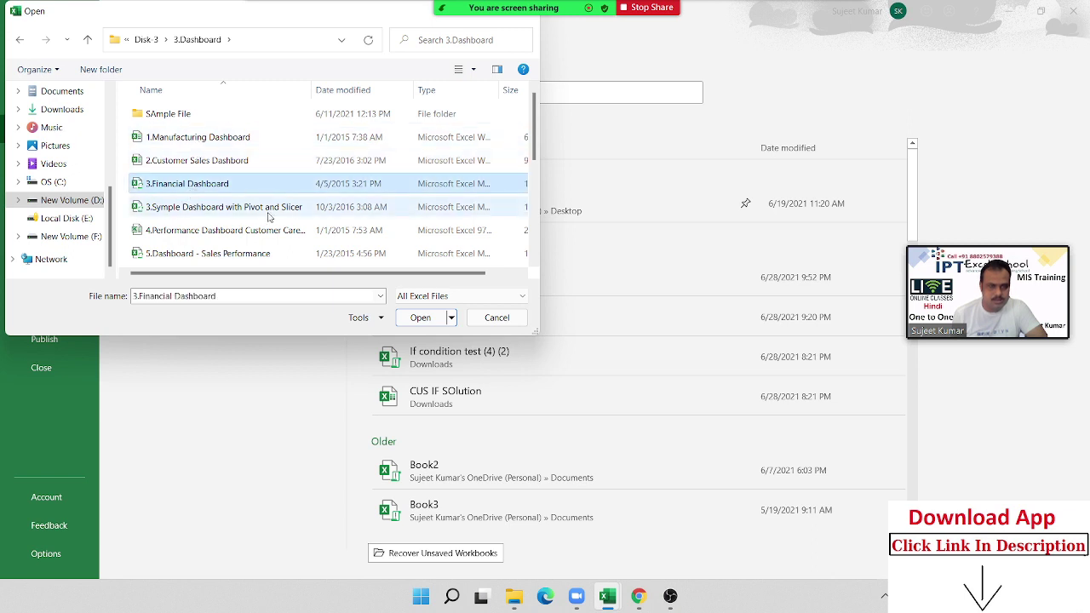
left_click(235, 255)
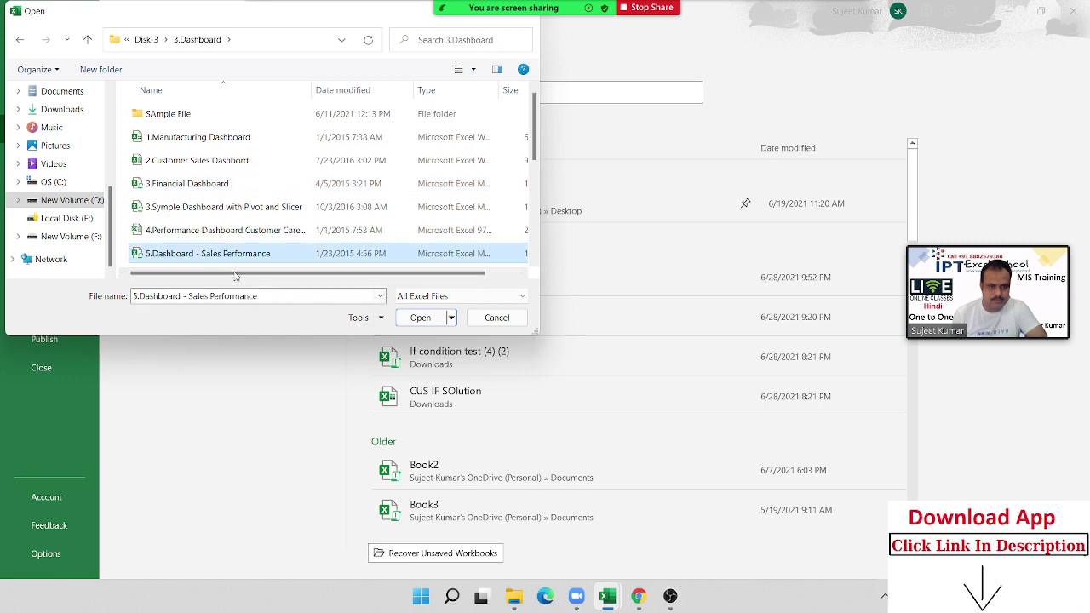
left_click(420, 316)
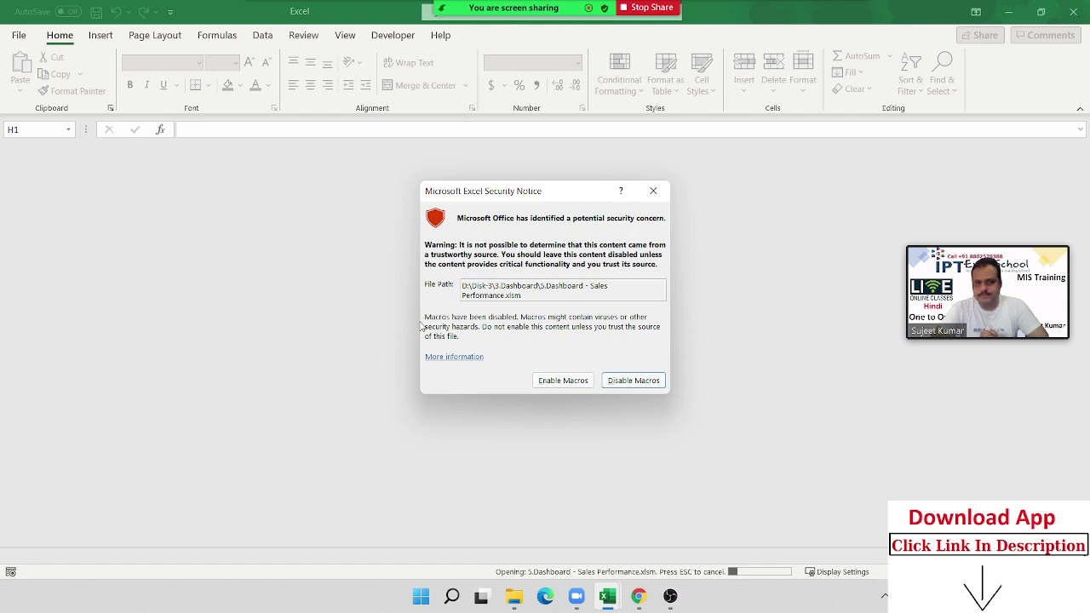
Step: Enable macros, view the Data sheet, then return to the Overview dashboard showing Total Sales 114,544
left_click(558, 381)
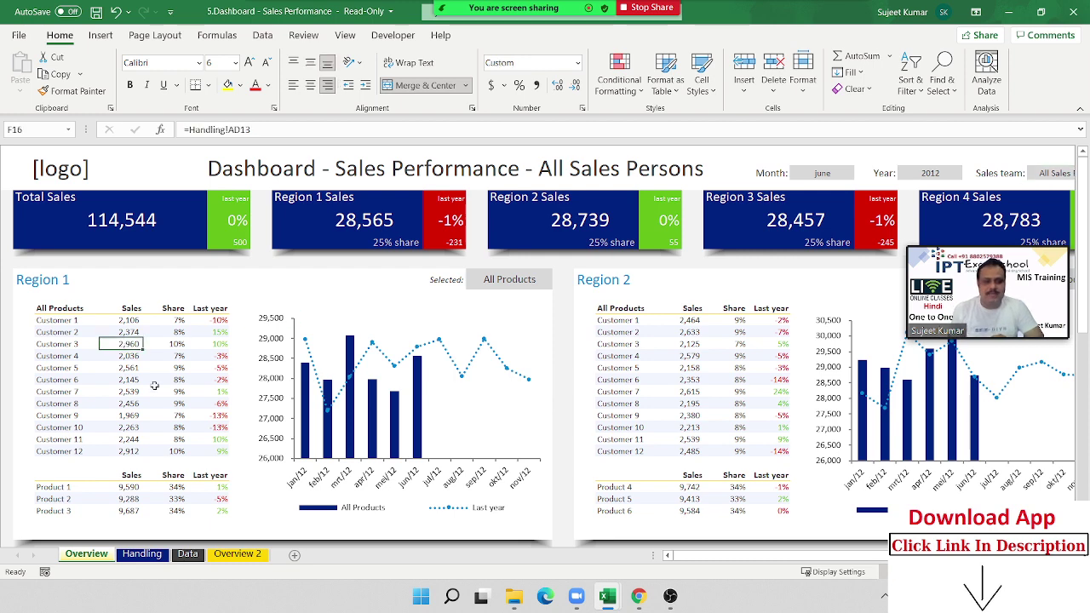
left_click(187, 555)
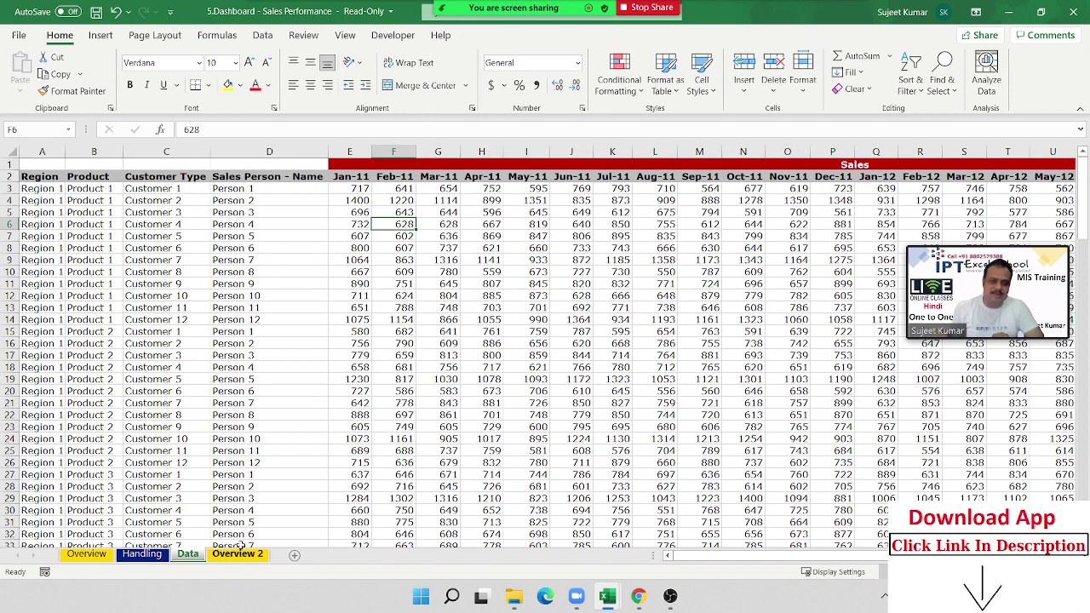
left_click(92, 554)
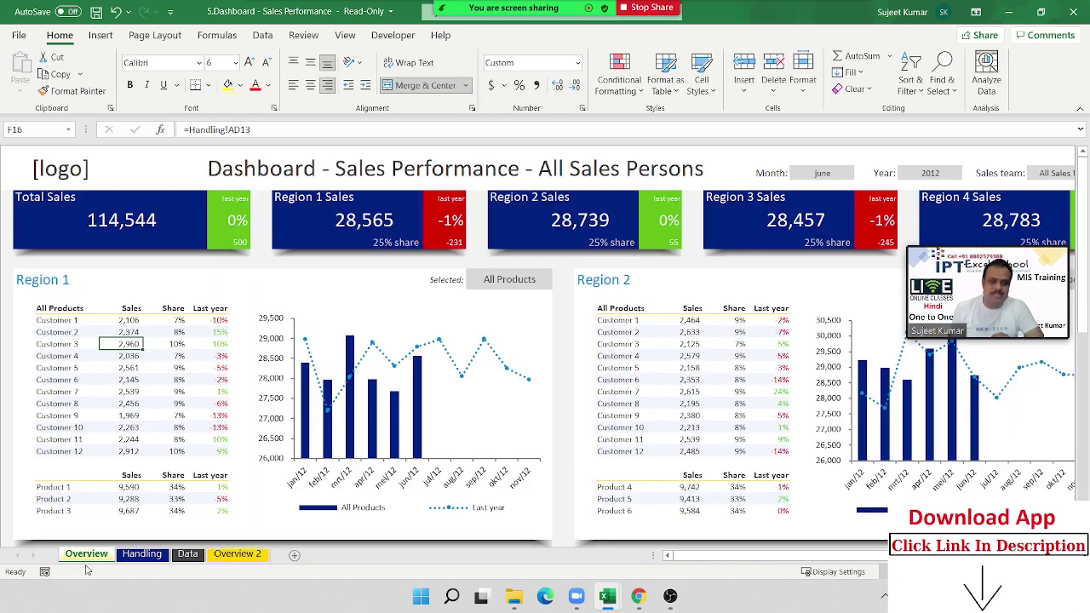
Step: Copy the Overview sheet into a new workbook, Book19, and inspect its formula linking to the dashboard file
right_click(91, 556)
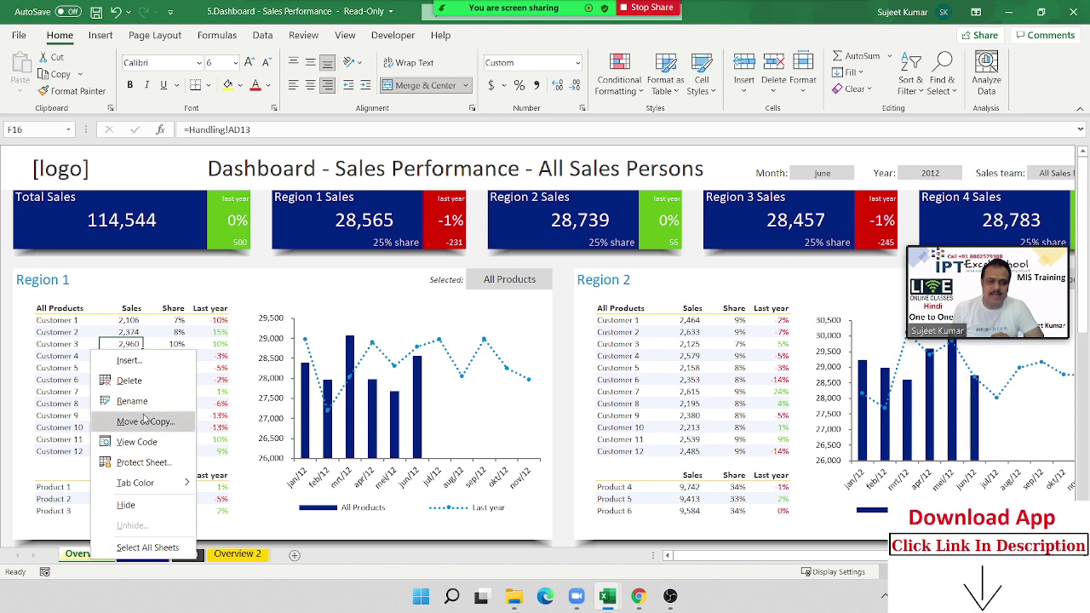
left_click(137, 421)
left_click_drag(138, 334, 487, 299)
left_click(407, 444)
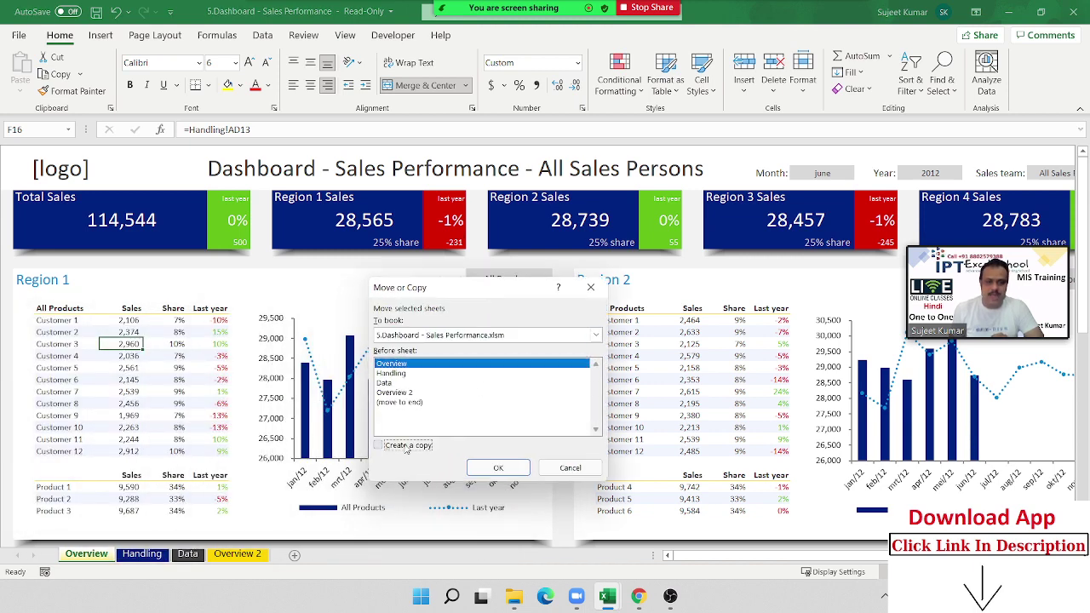
left_click(423, 336)
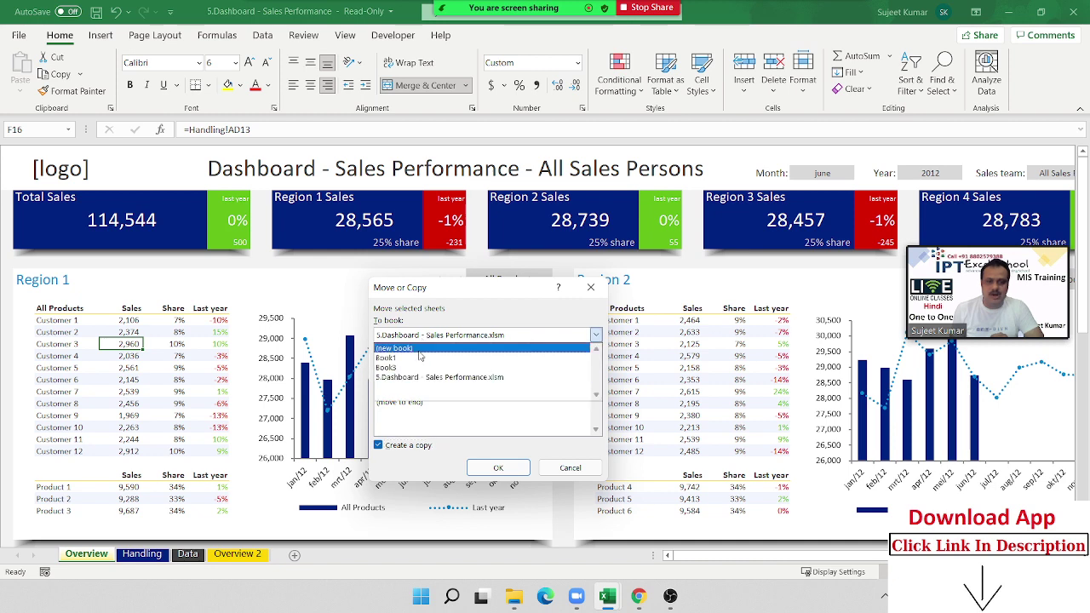
left_click(421, 348)
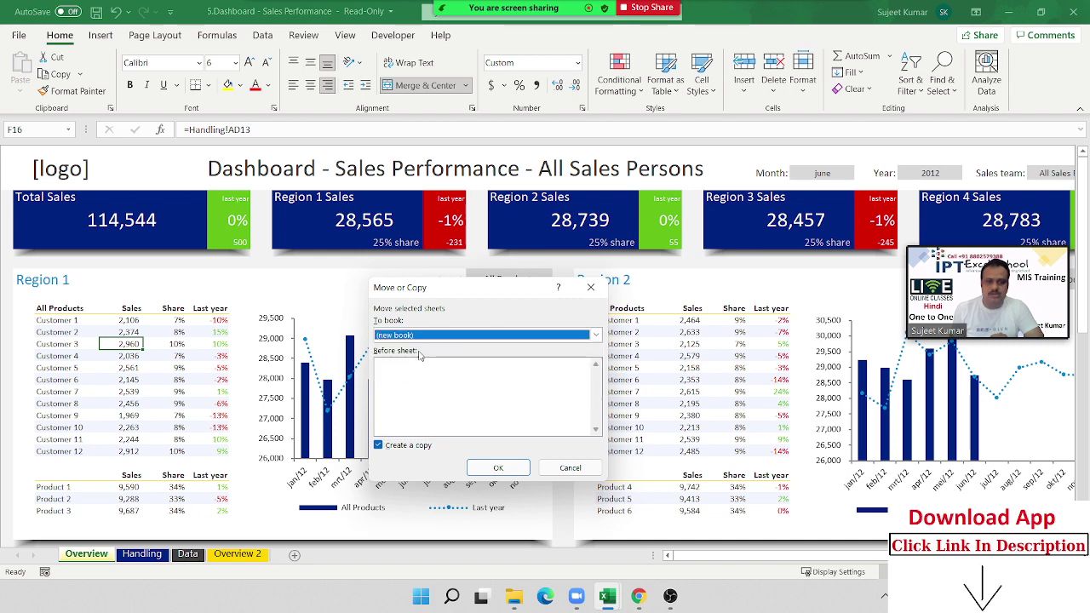
left_click(493, 468)
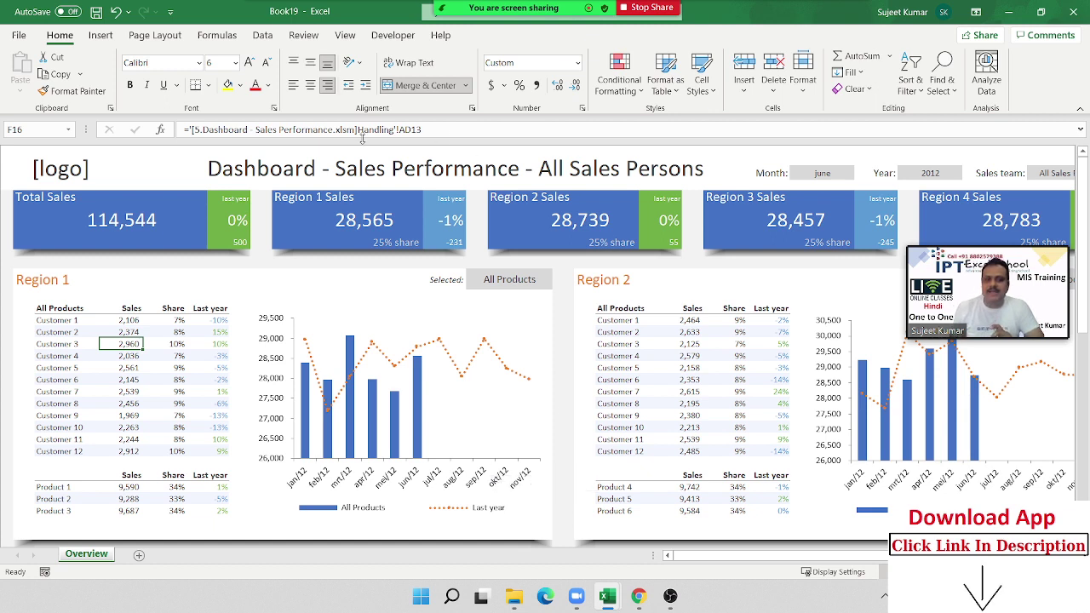
double_click(189, 134)
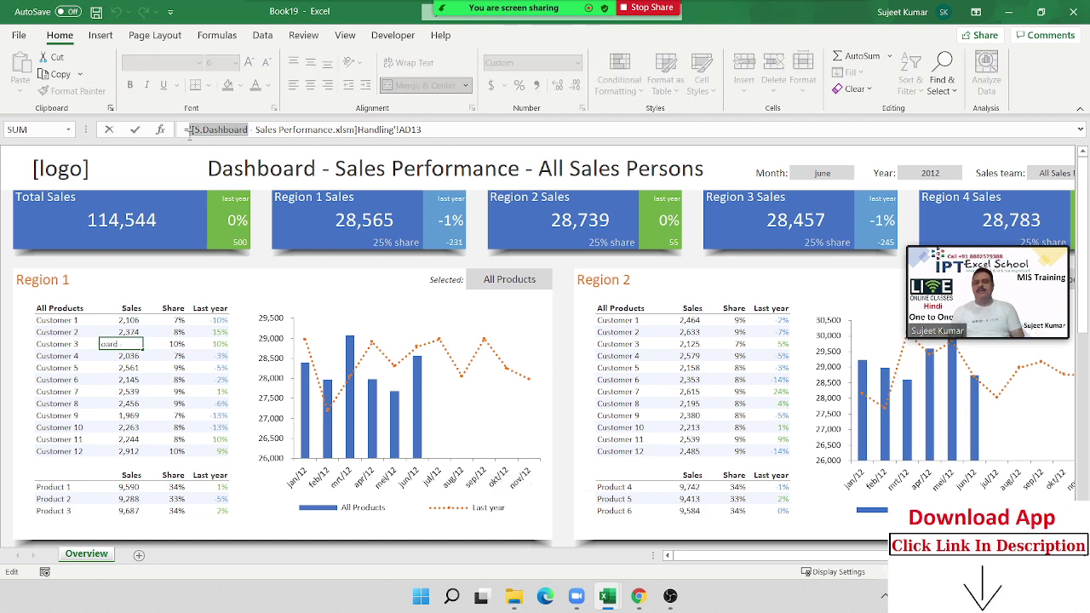
Step: Leave the linked formula unchanged and bring up the Page Layout ribbon options
key("Escape")
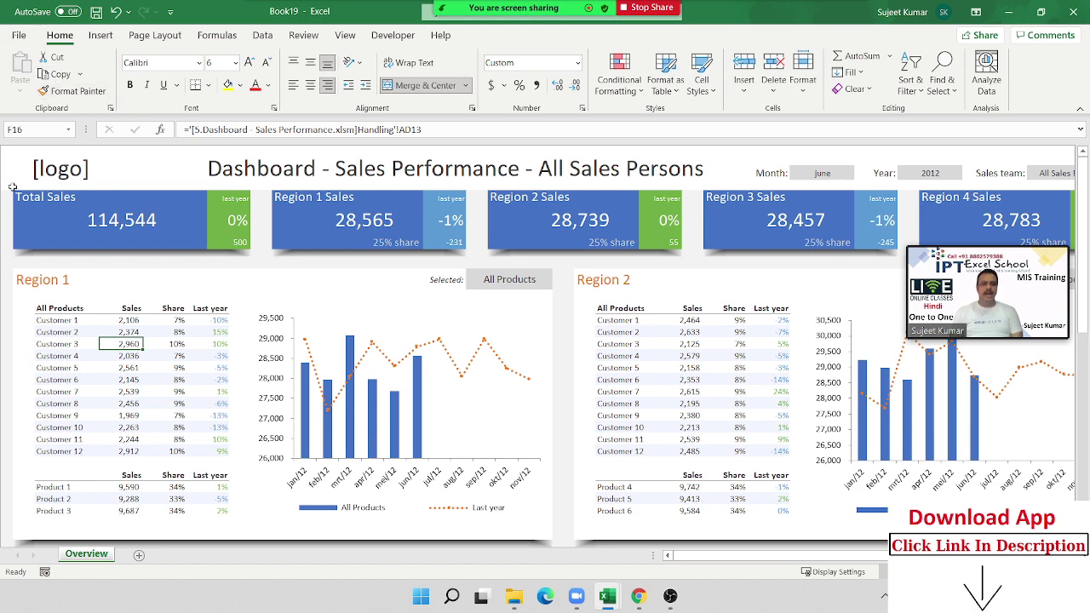
left_click(165, 40)
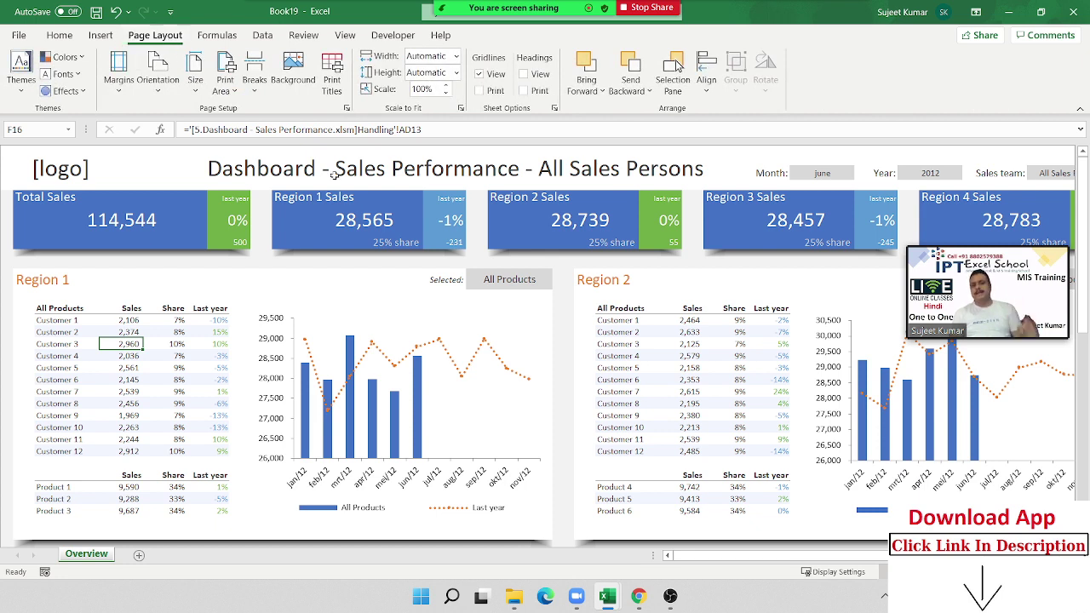
Step: Turn on View Headings in Book19, then select and copy the entire sheet
left_click(531, 81)
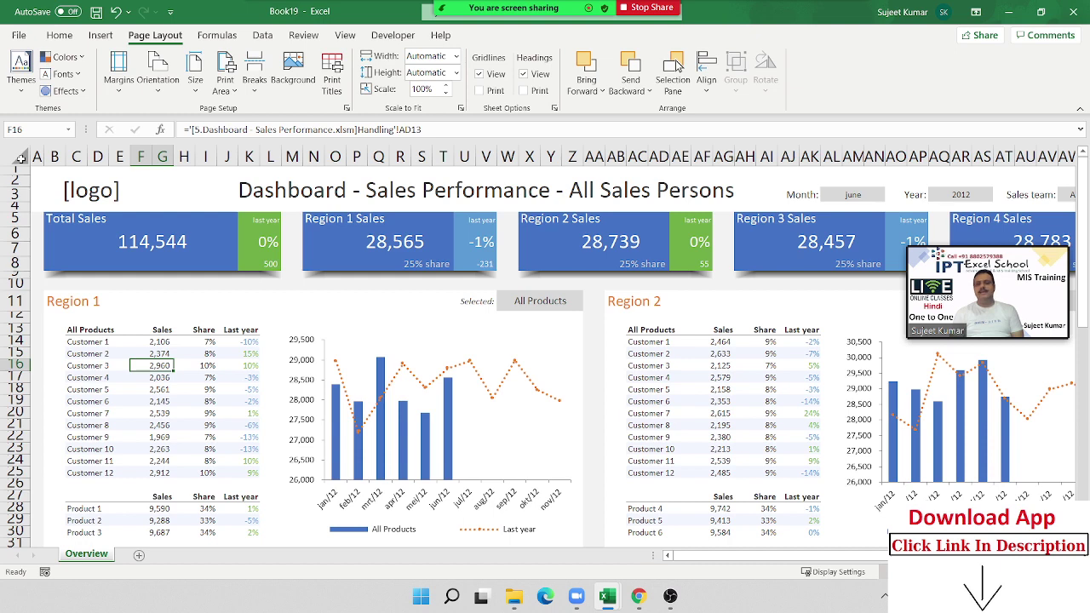
left_click(20, 158)
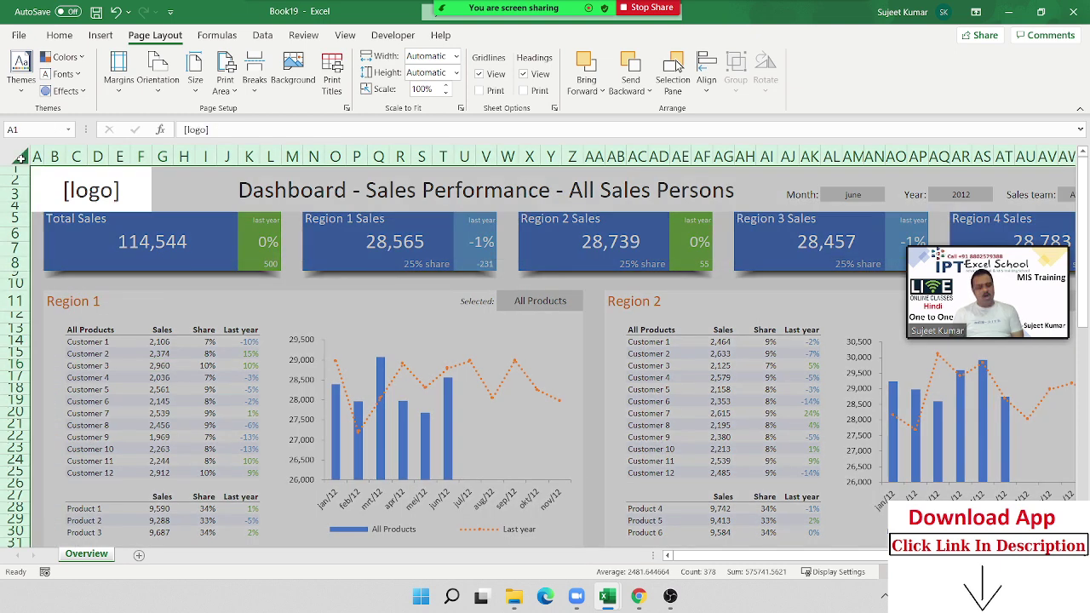
key("ctrl+c")
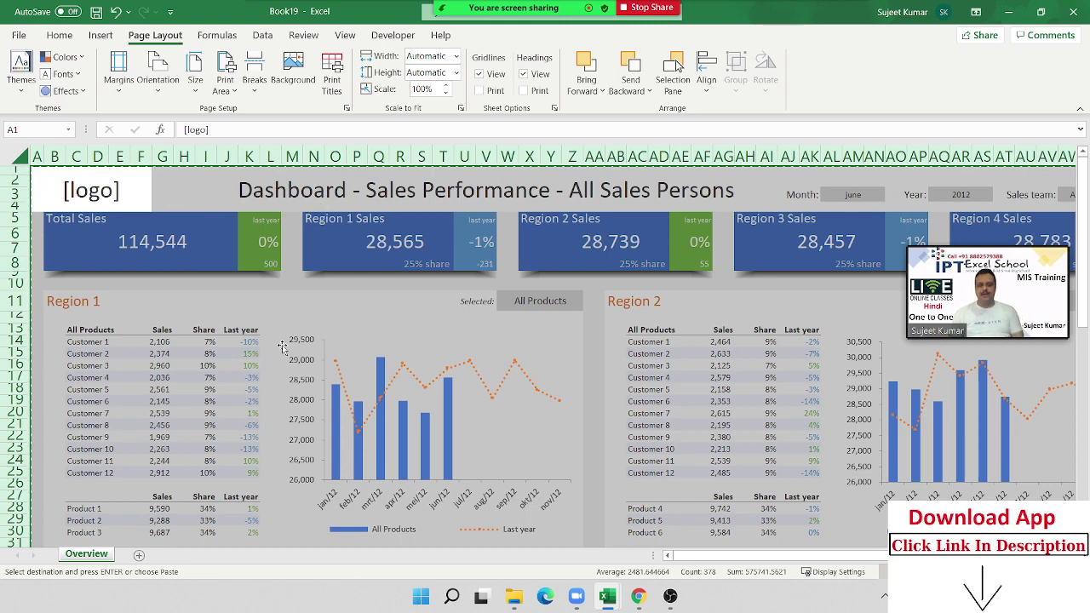
Step: Paste the copied sheet back over itself using Paste Special with Values only
right_click(198, 315)
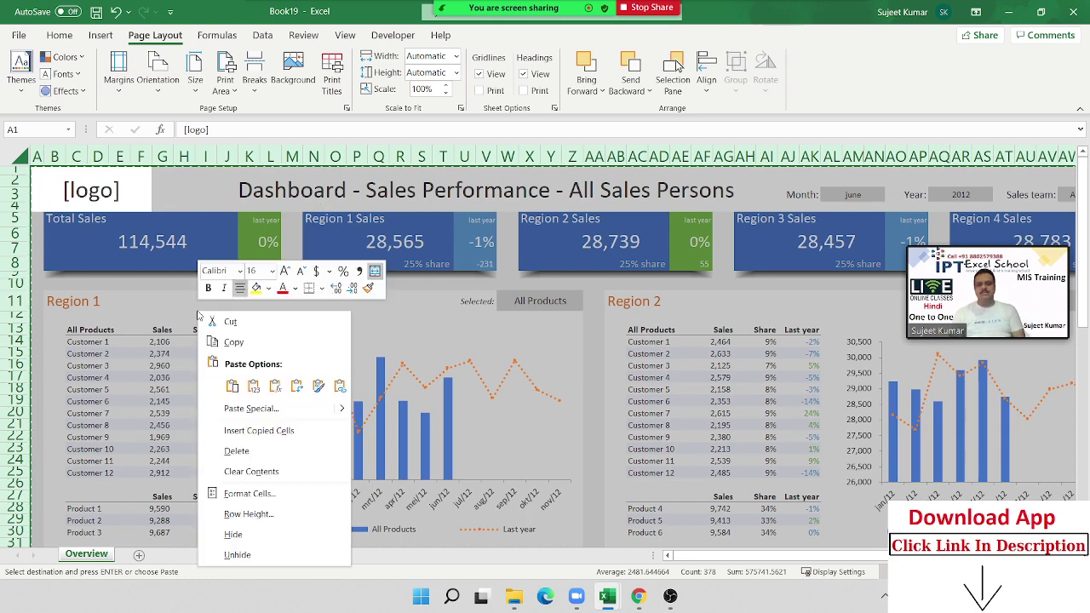
left_click(239, 411)
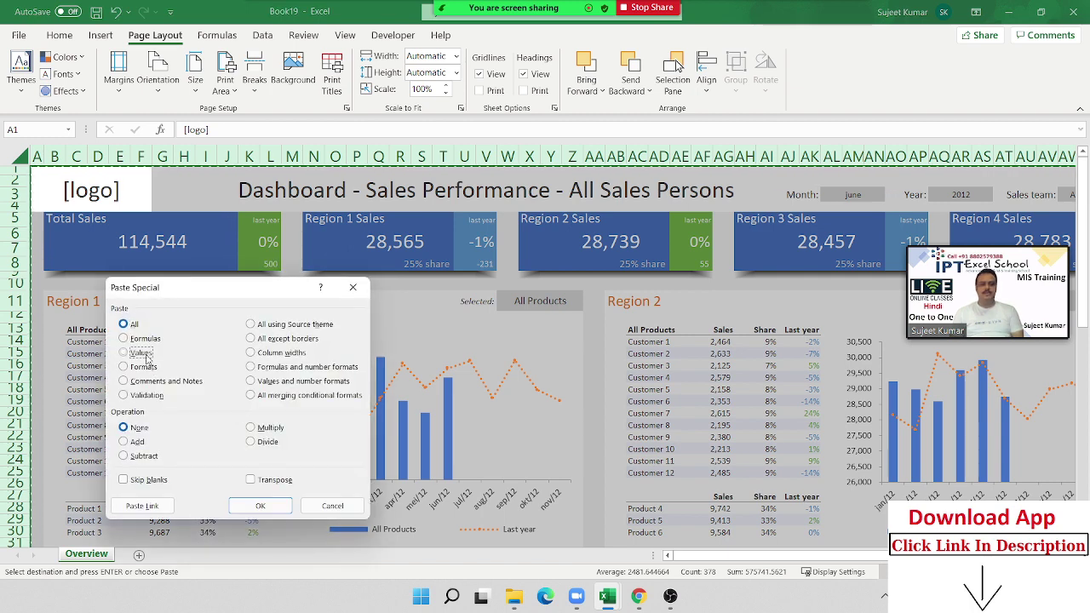
left_click(145, 355)
left_click_drag(221, 292, 601, 164)
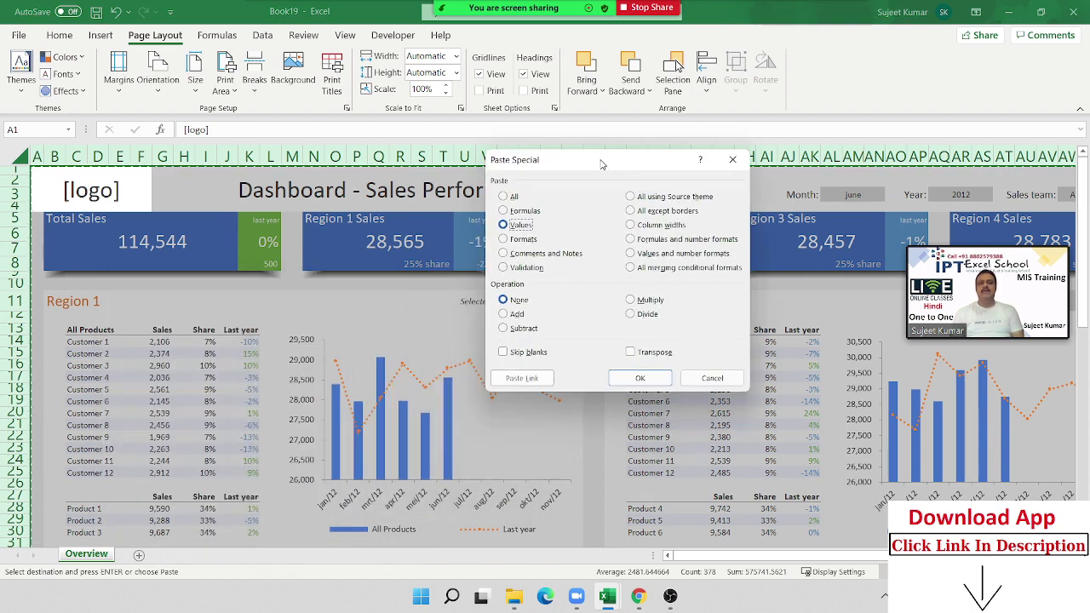
left_click(640, 378)
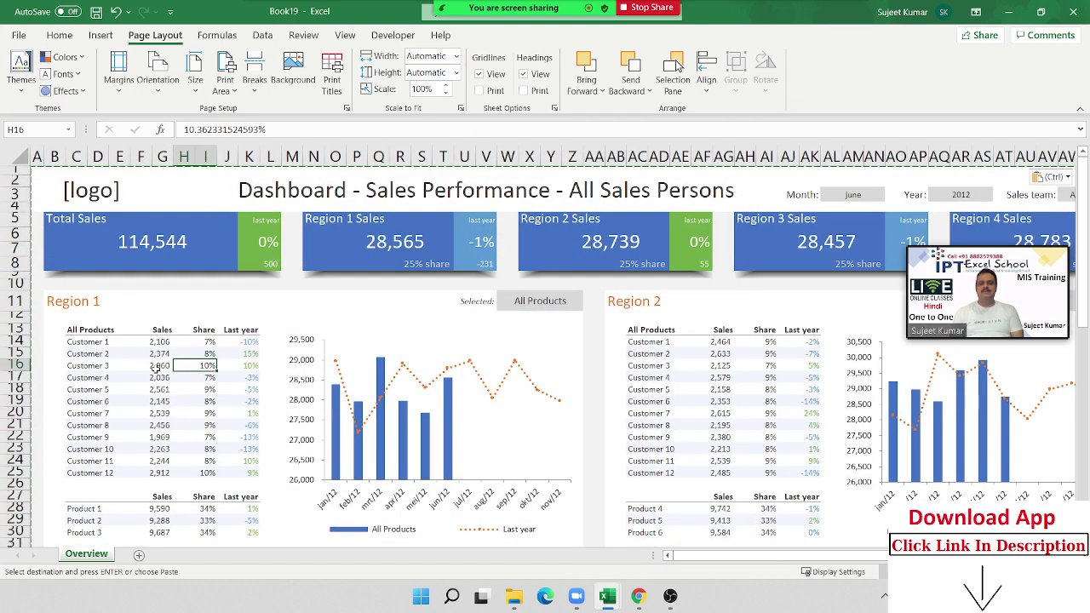
Step: Verify that F16, F20 and W11 now hold plain values, e.g. F16 showing 2960
left_click(156, 368)
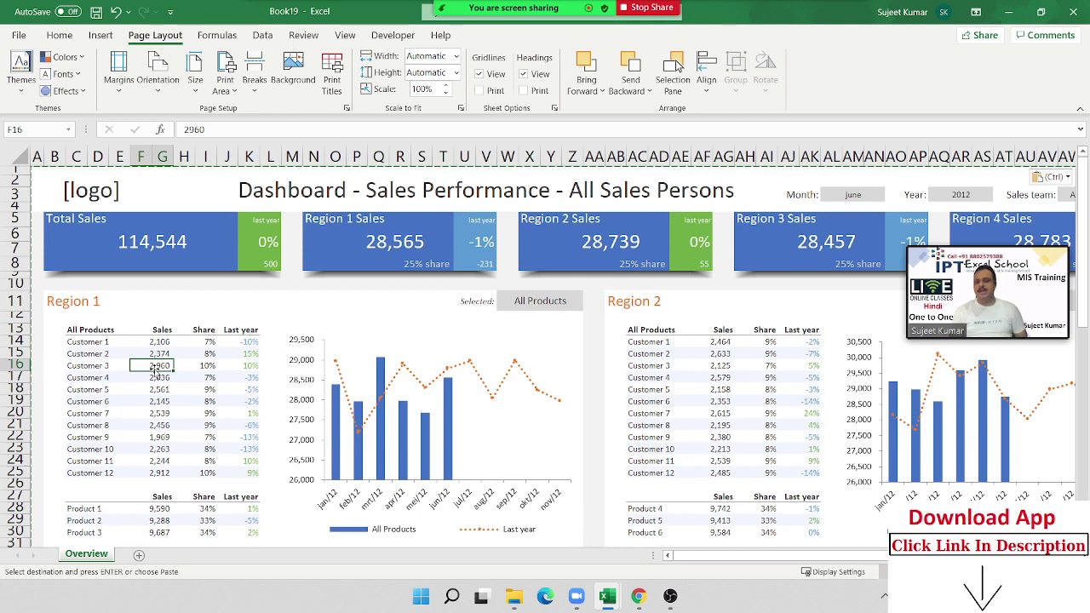
left_click(162, 414)
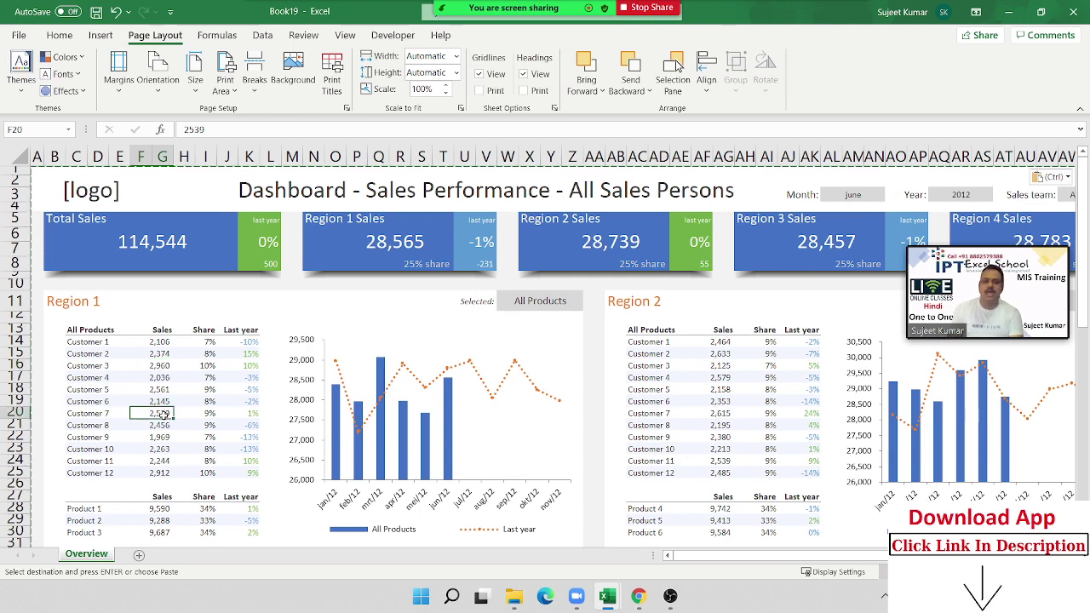
double_click(203, 129)
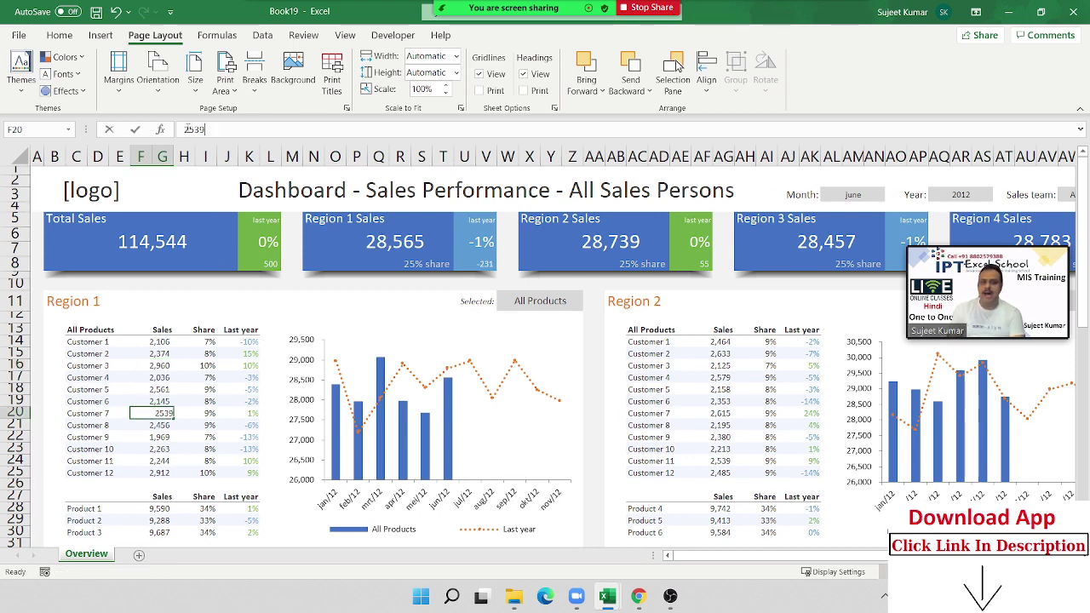
left_click(137, 130)
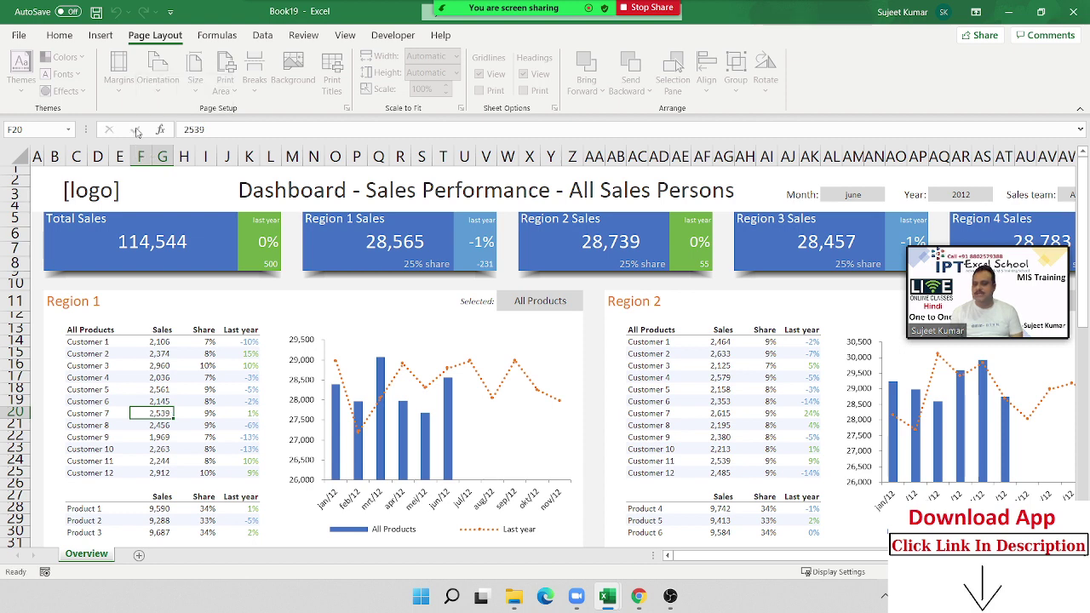
left_click(555, 298)
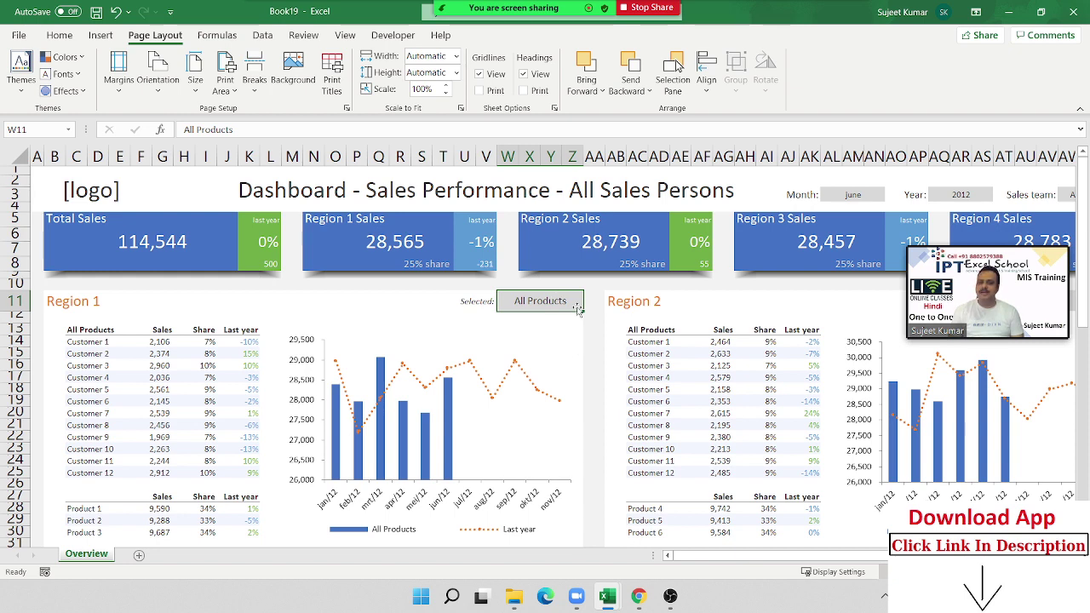
Step: Check values in the copied tables, including Customer 8's and Customer 5's Region 2 figures
left_click(206, 374)
left_click(163, 380)
left_click(720, 424)
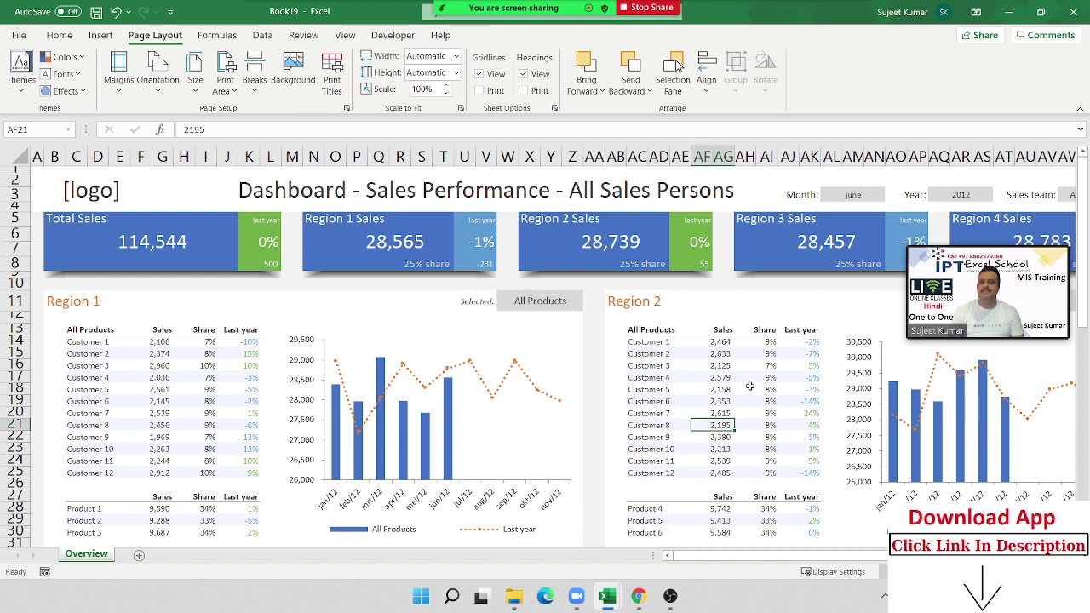
left_click(749, 389)
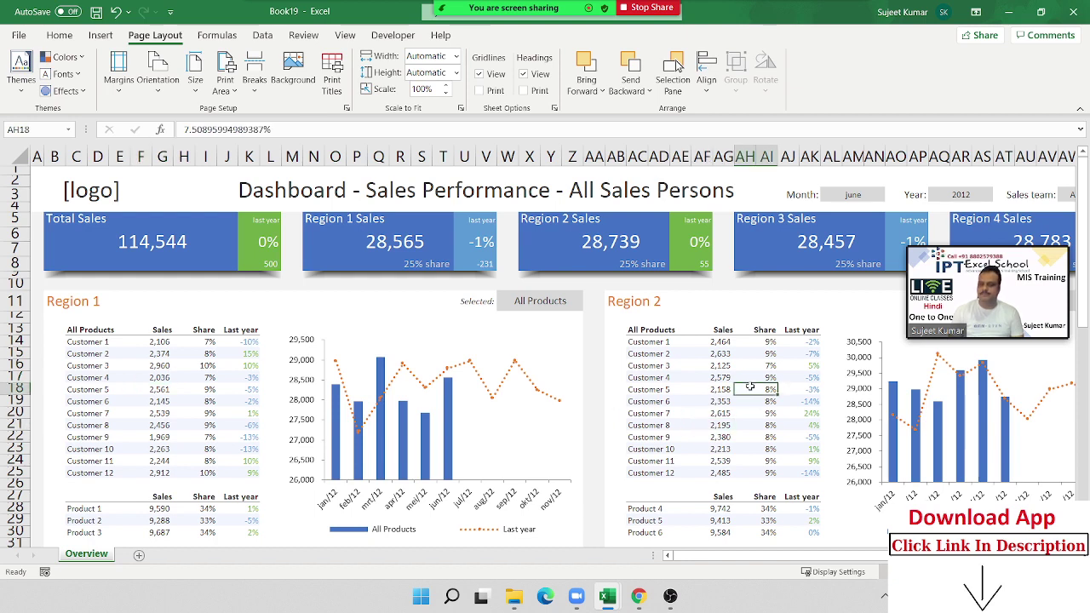
Step: Close Book19 without saving, after briefly viewing the meeting participants list
mouse_move(513, 9)
left_click(467, 18)
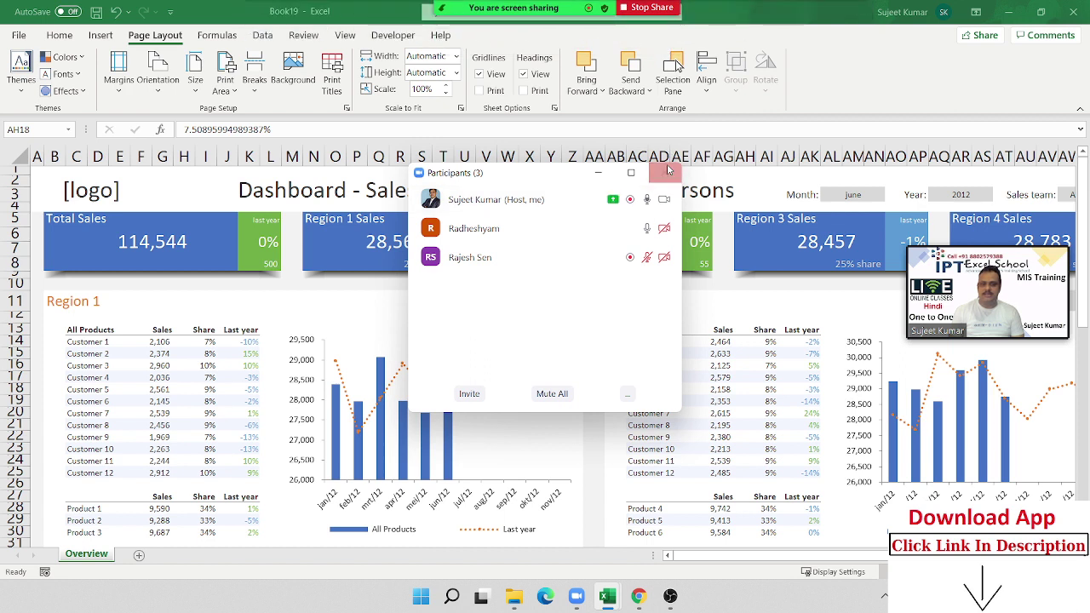
left_click(665, 172)
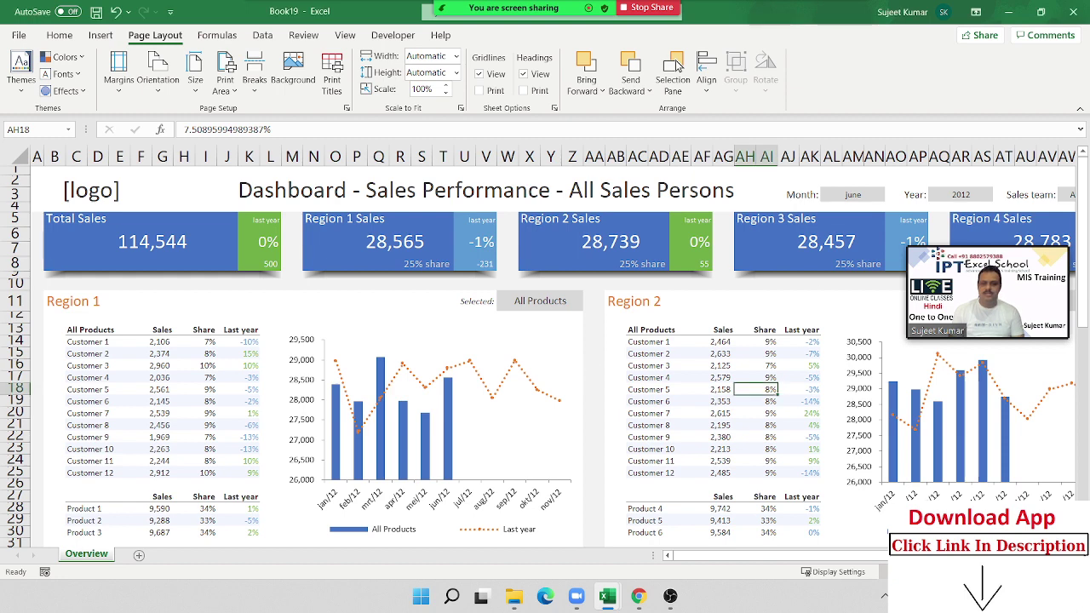
left_click(1072, 12)
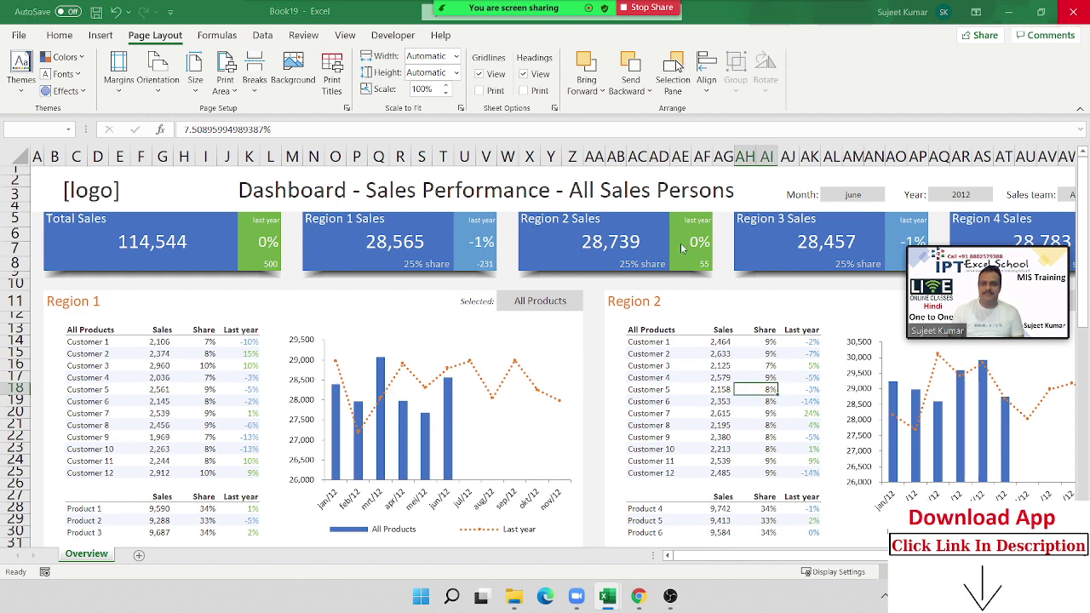
left_click(593, 374)
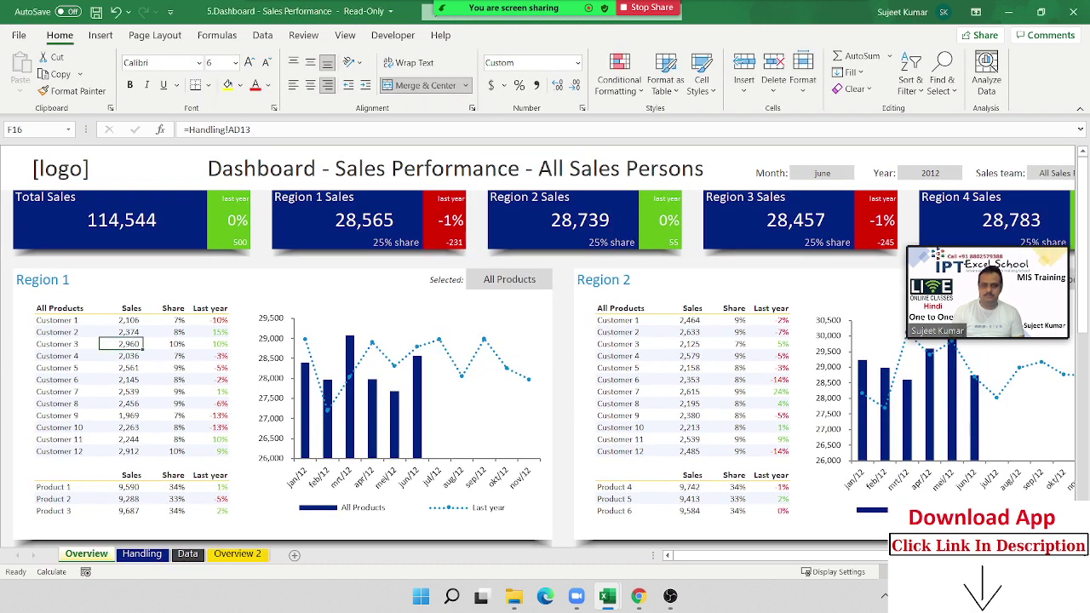
left_click(1073, 12)
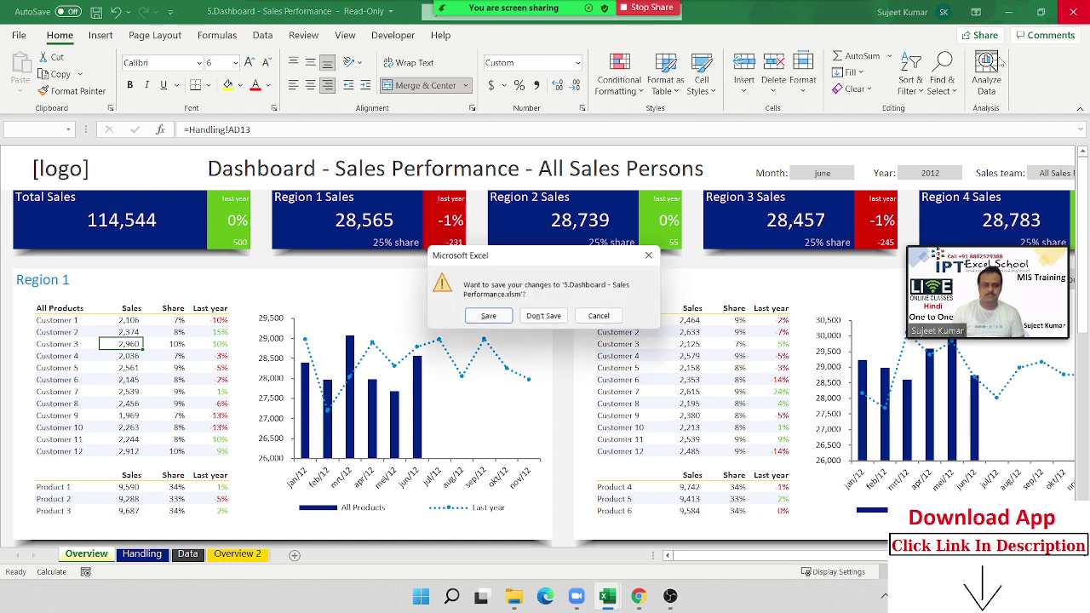
left_click(557, 319)
left_click(697, 421)
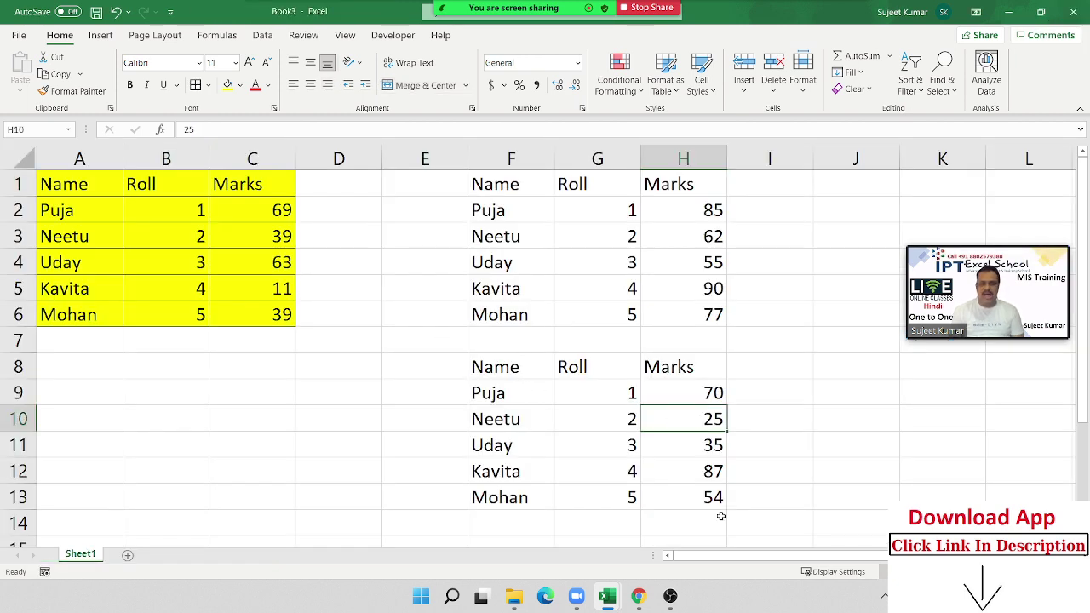
left_click_drag(714, 502, 481, 375)
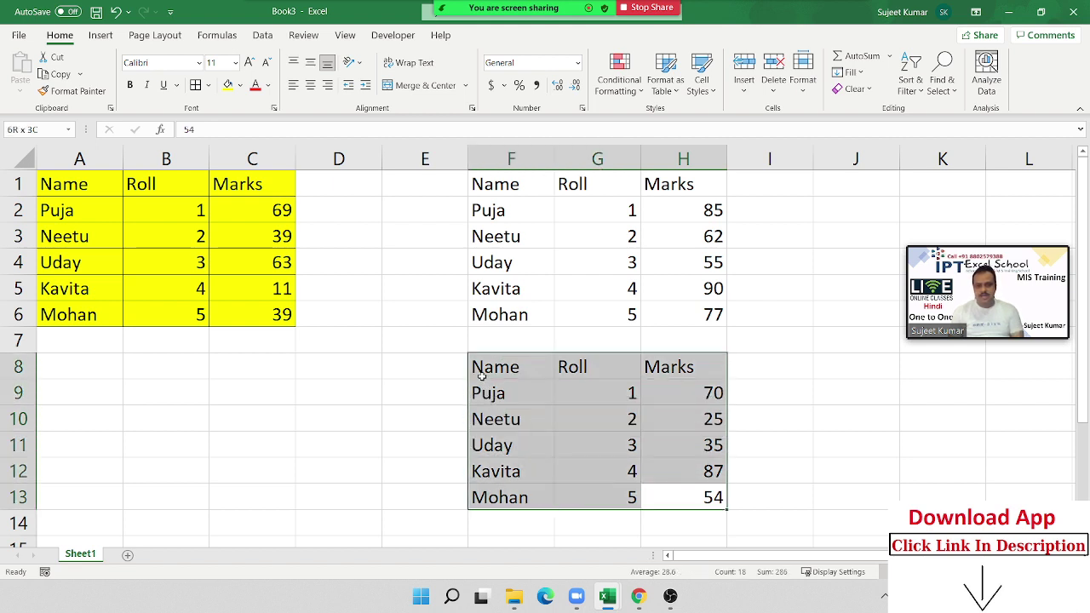
key("Delete")
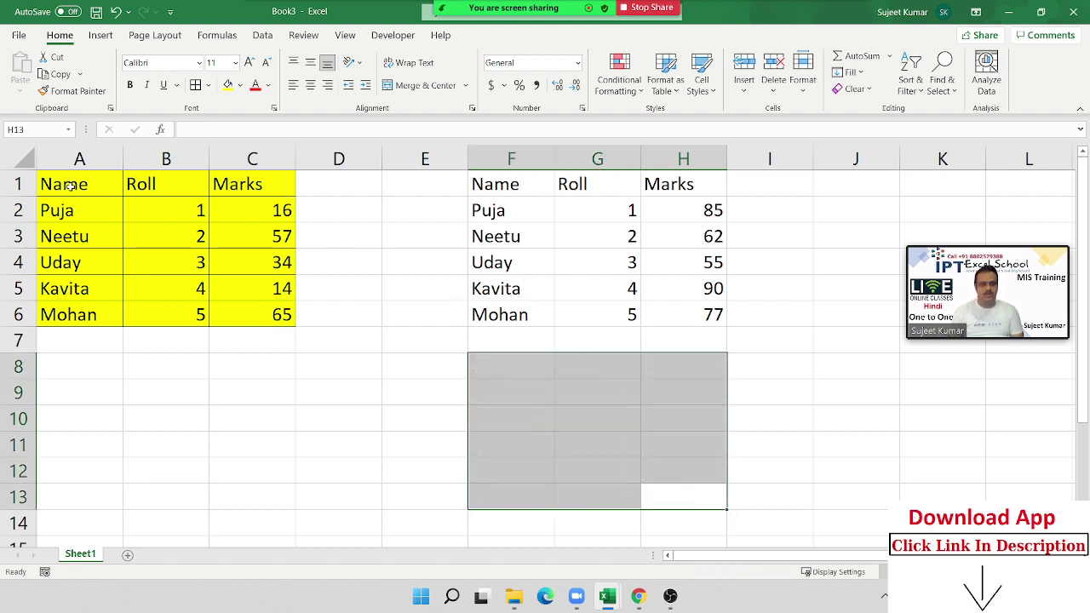
left_click_drag(66, 192, 270, 317)
key("ctrl+c")
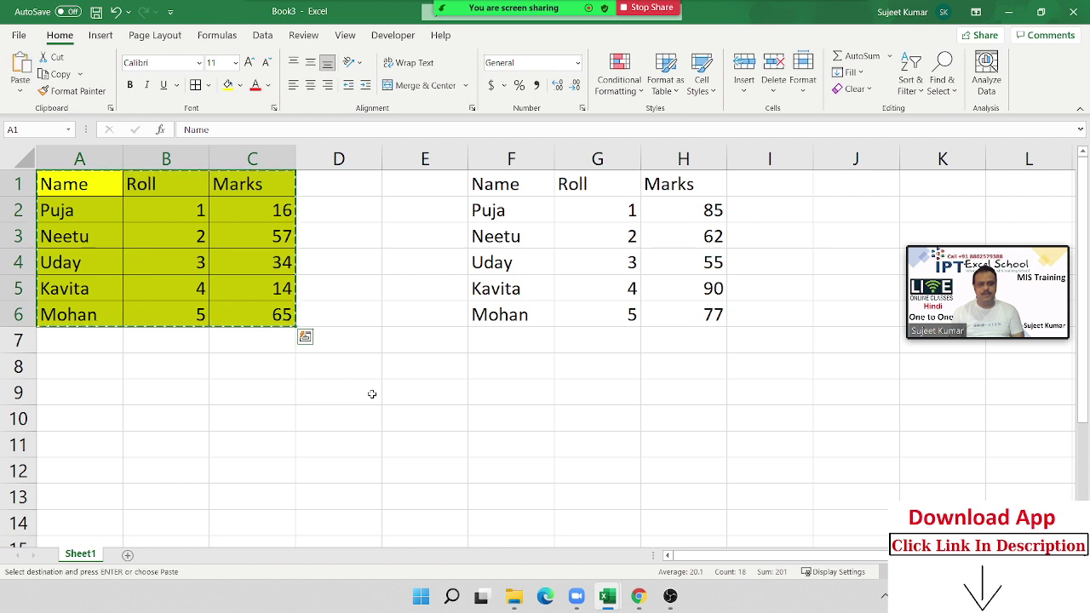
right_click(378, 397)
left_click(426, 268)
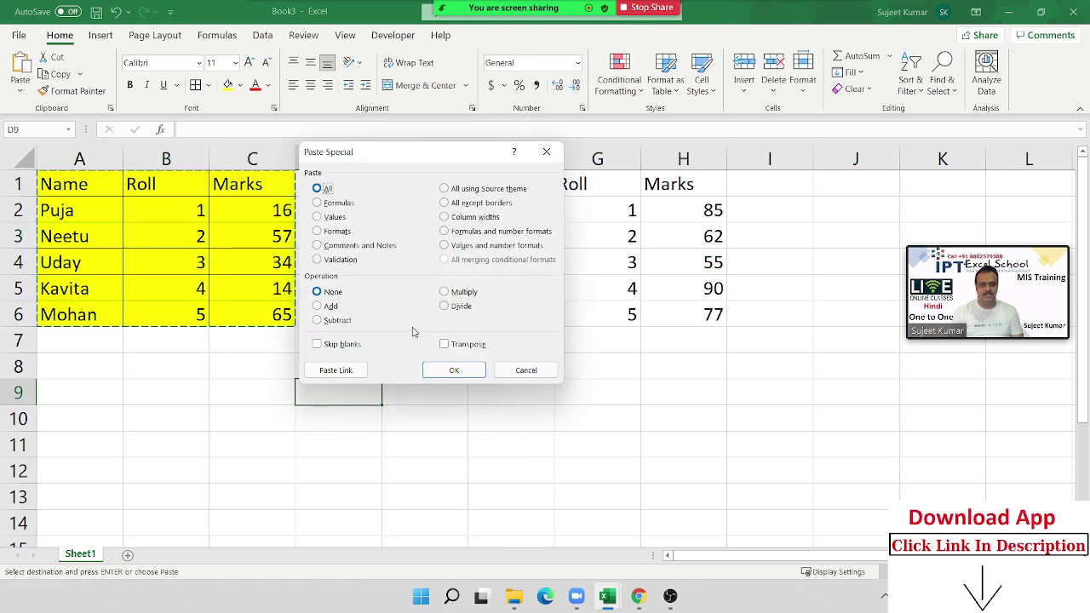
left_click(337, 230)
left_click(454, 370)
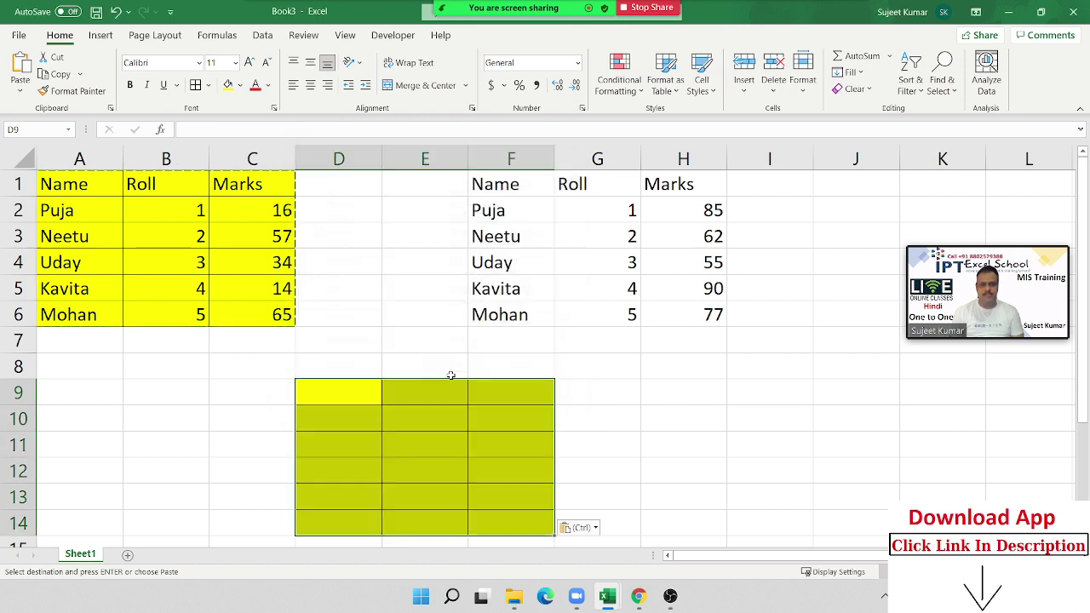
key("F9")
key("ctrl+z")
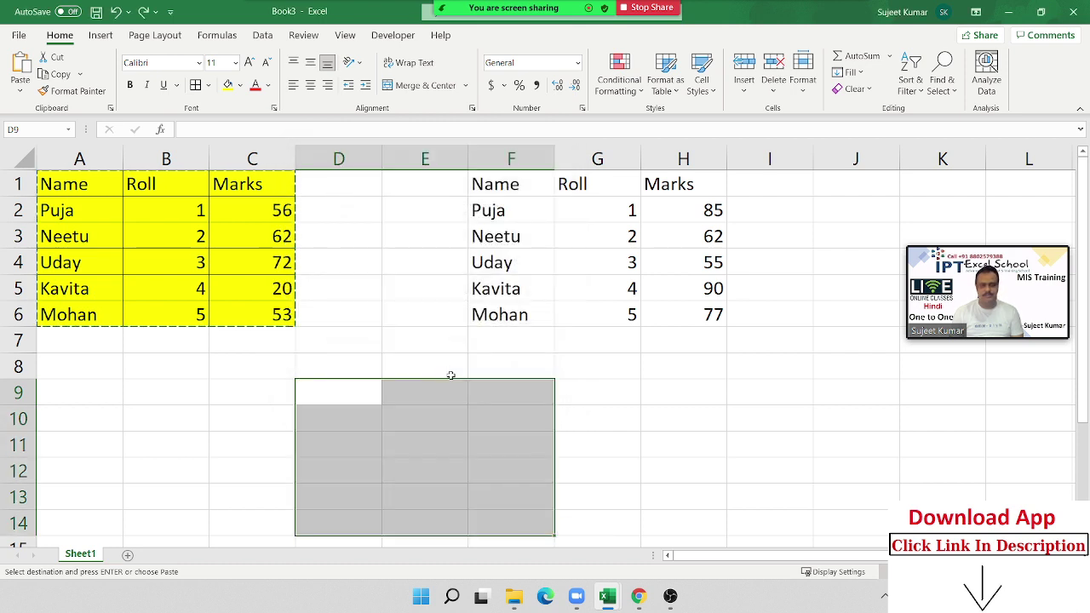
right_click(362, 392)
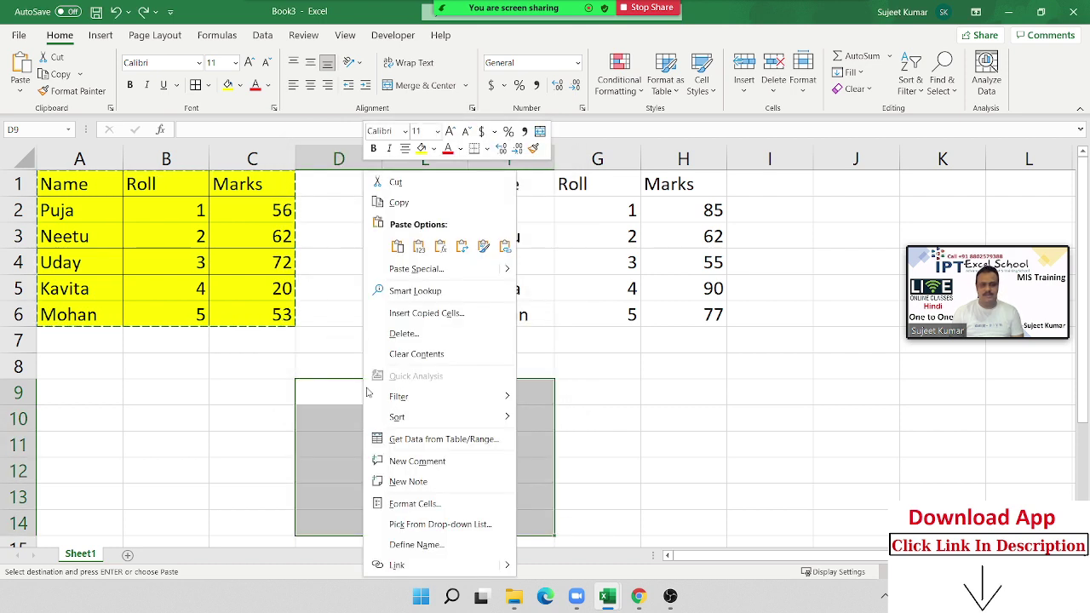
left_click(413, 275)
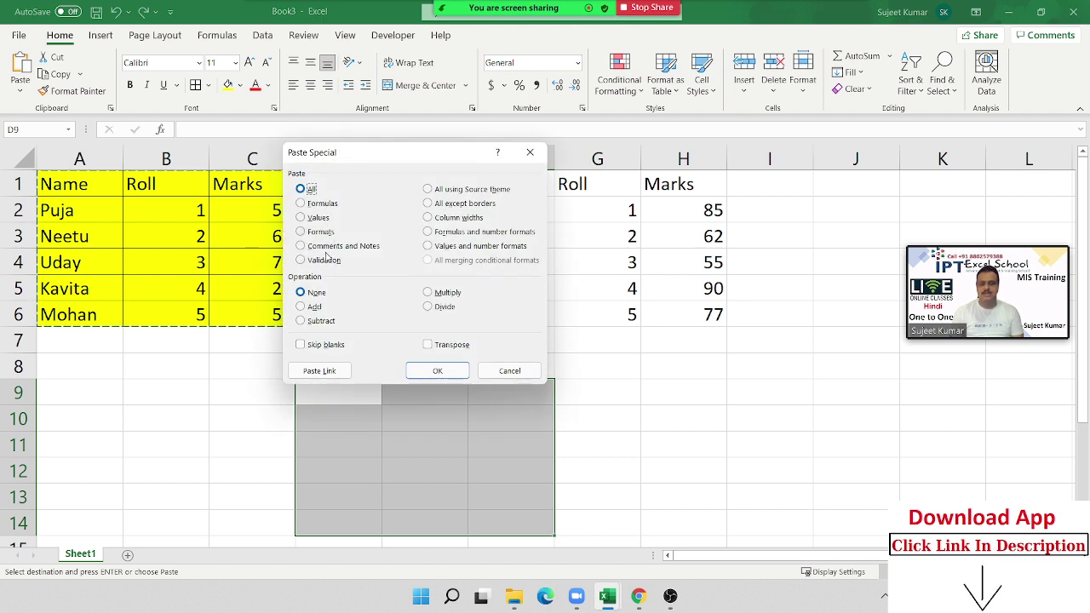
key("Escape")
left_click(213, 428)
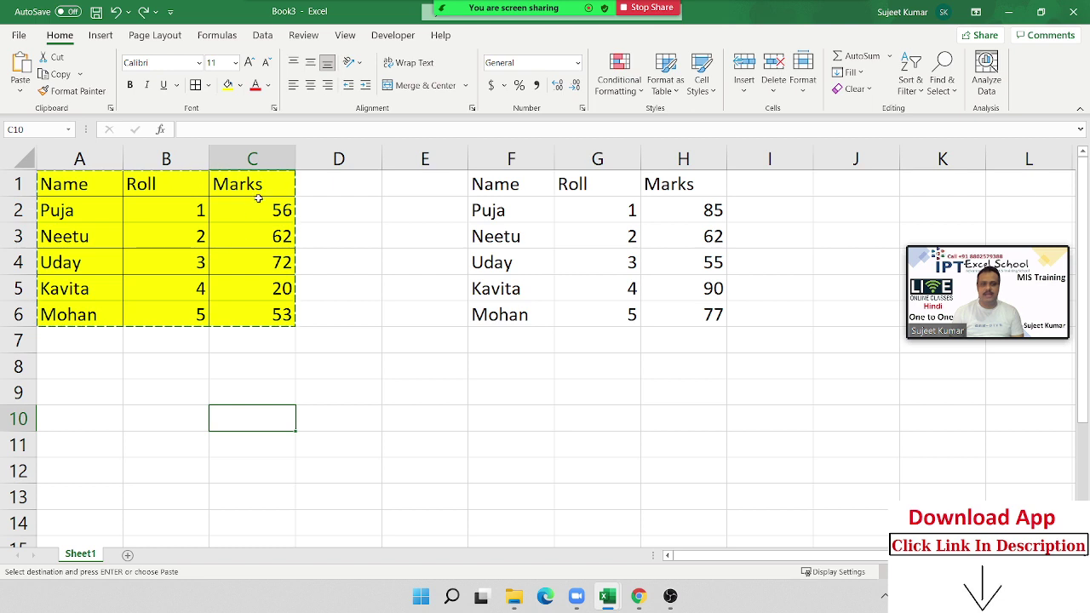
left_click(257, 192)
Step: Add a comment reading 'Hi' to the Marks header in C1, then reselect C1
right_click(257, 193)
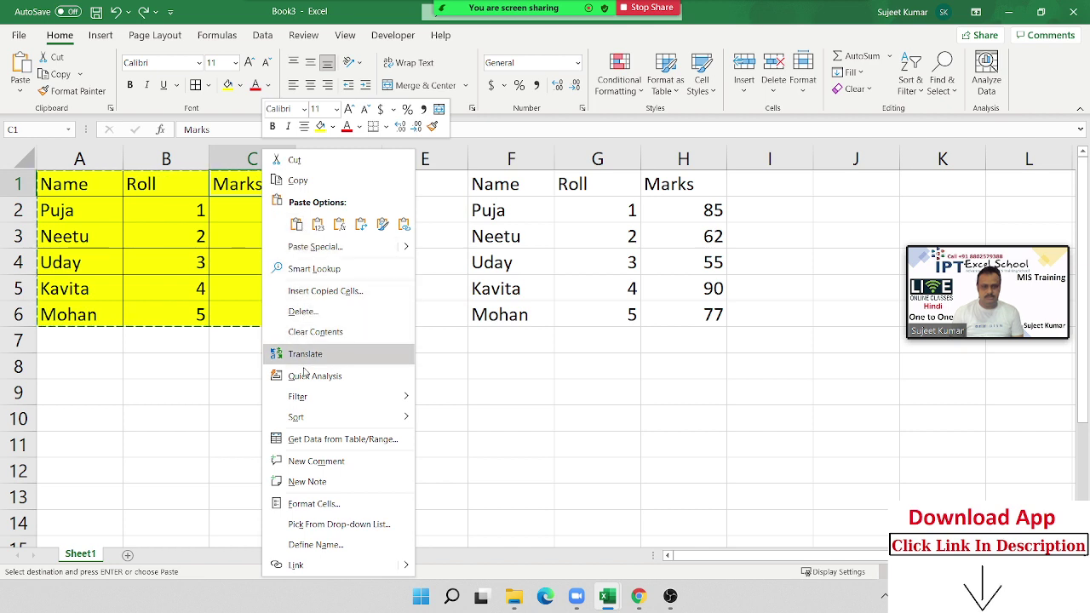
left_click(322, 464)
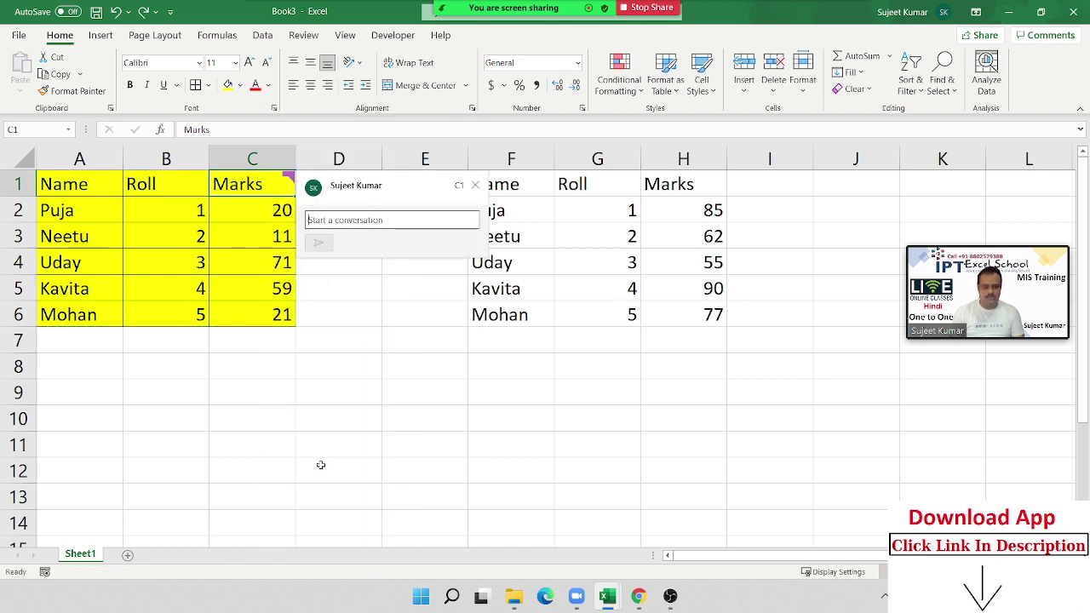
type("Hi")
key("Return")
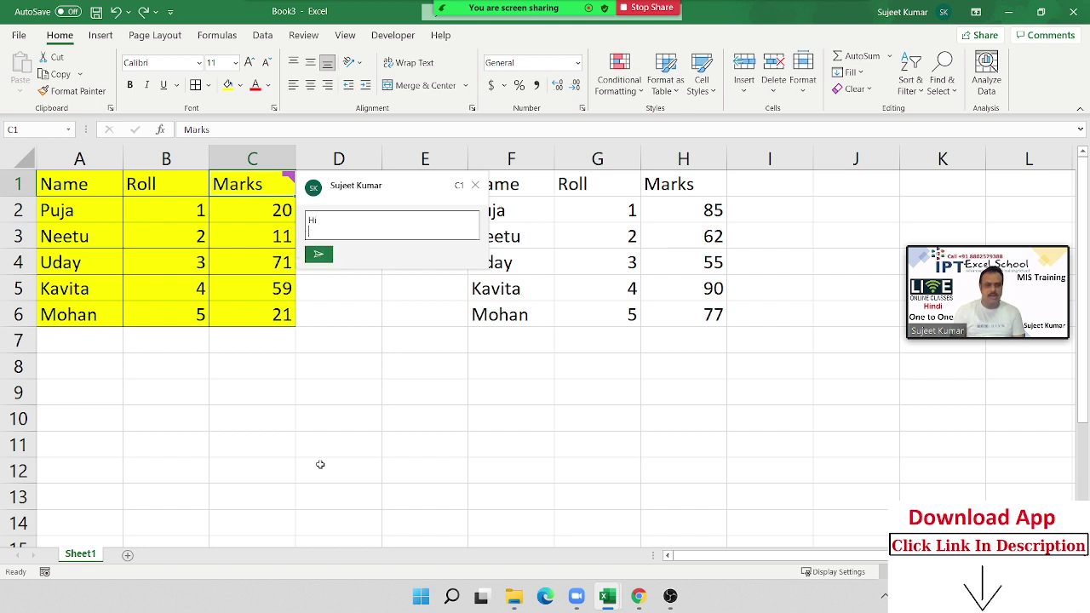
left_click(321, 254)
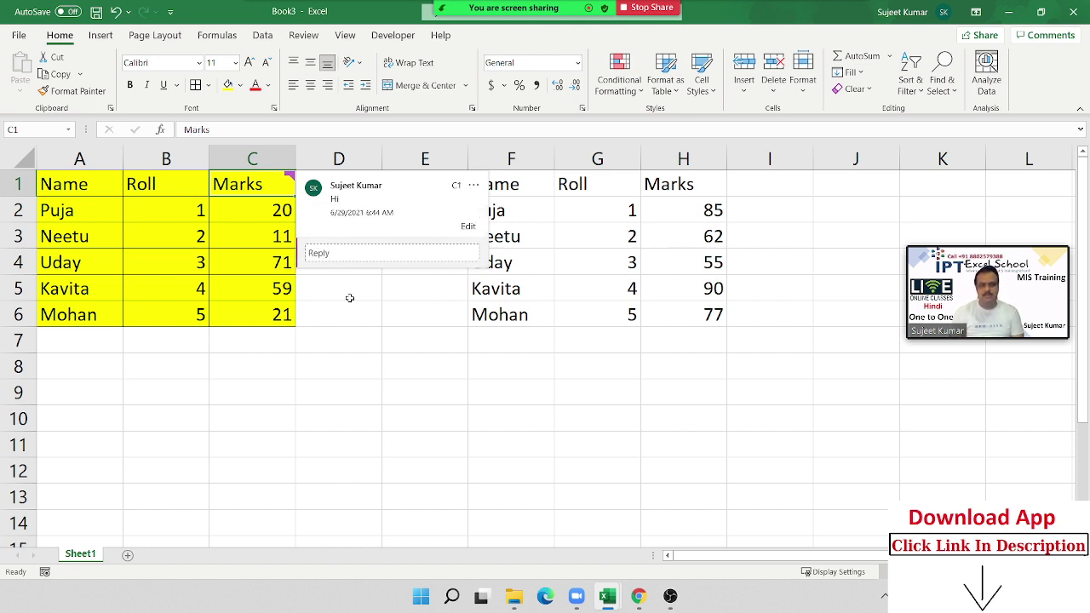
left_click(396, 392)
mouse_move(284, 177)
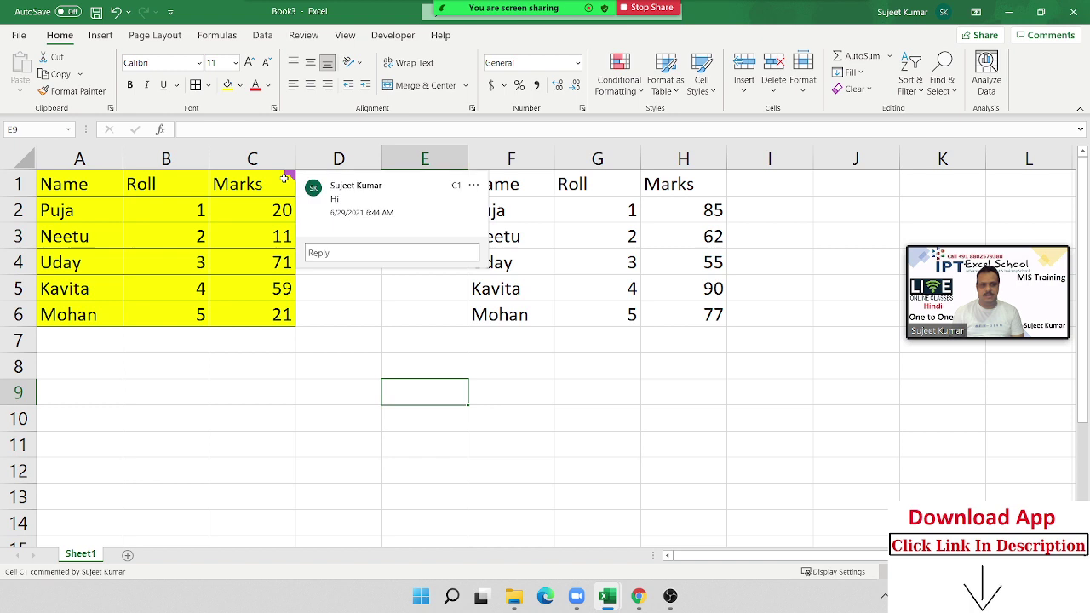
key("Down")
key("Down")
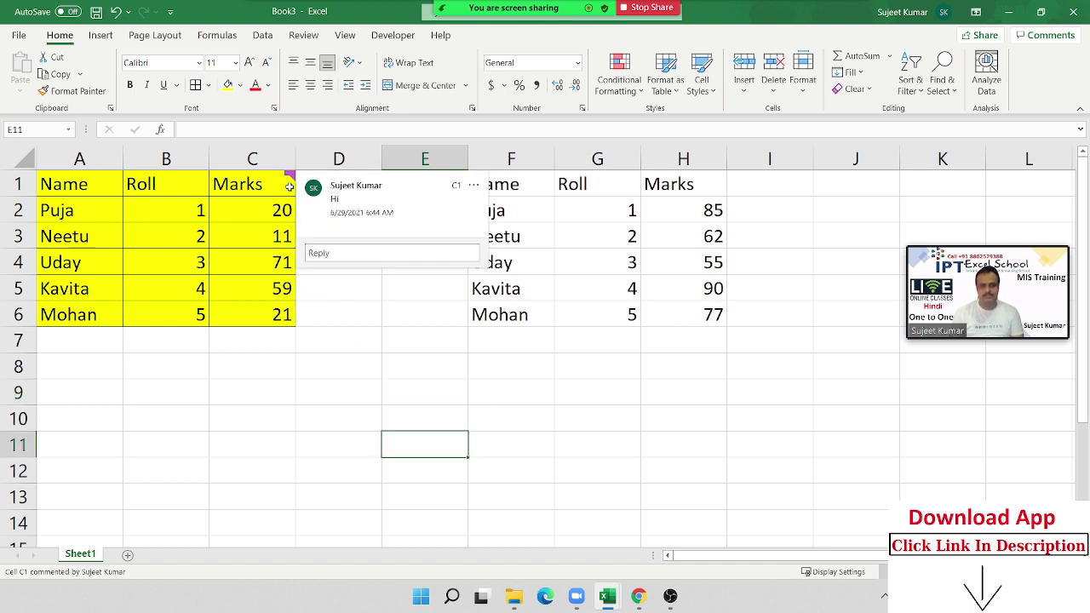
left_click(290, 186)
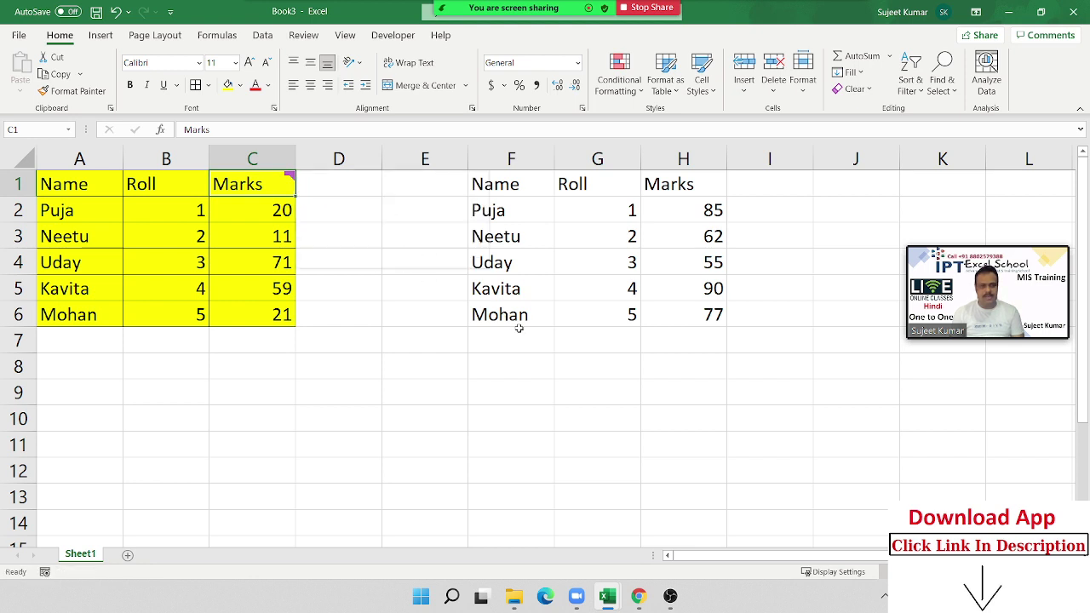
Step: Copy C1 and paste only its Comments and Notes onto G8:G11
key("ctrl+c")
left_click_drag(564, 361, 579, 440)
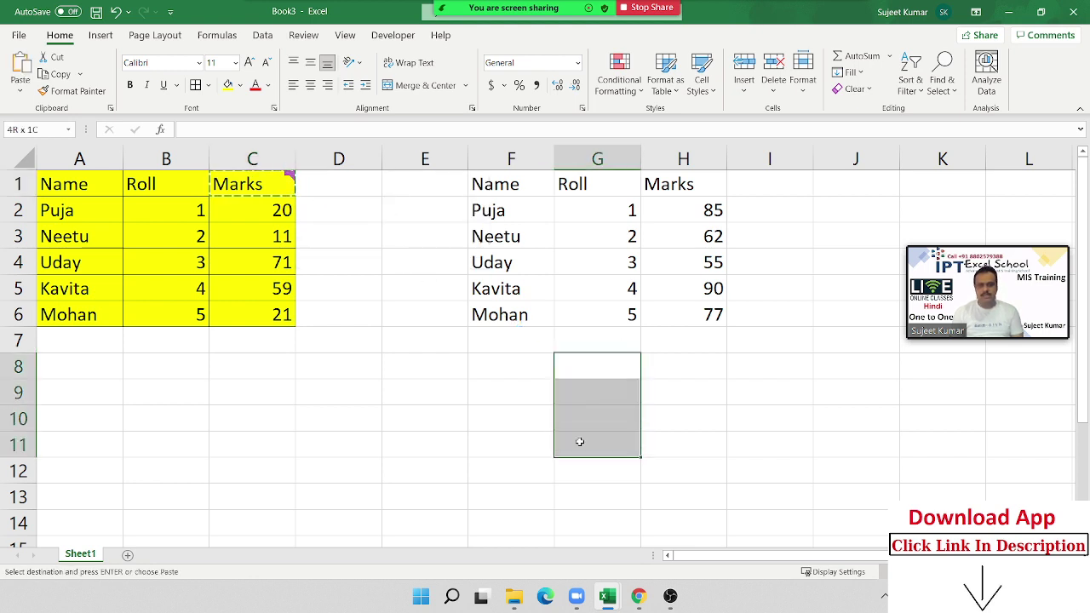
right_click(584, 389)
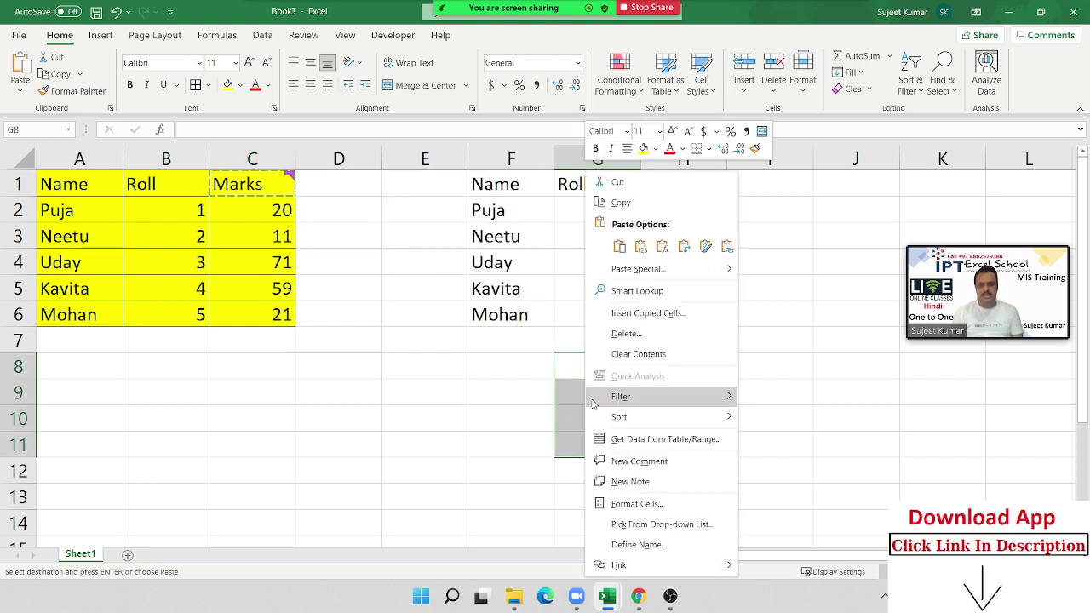
left_click(624, 271)
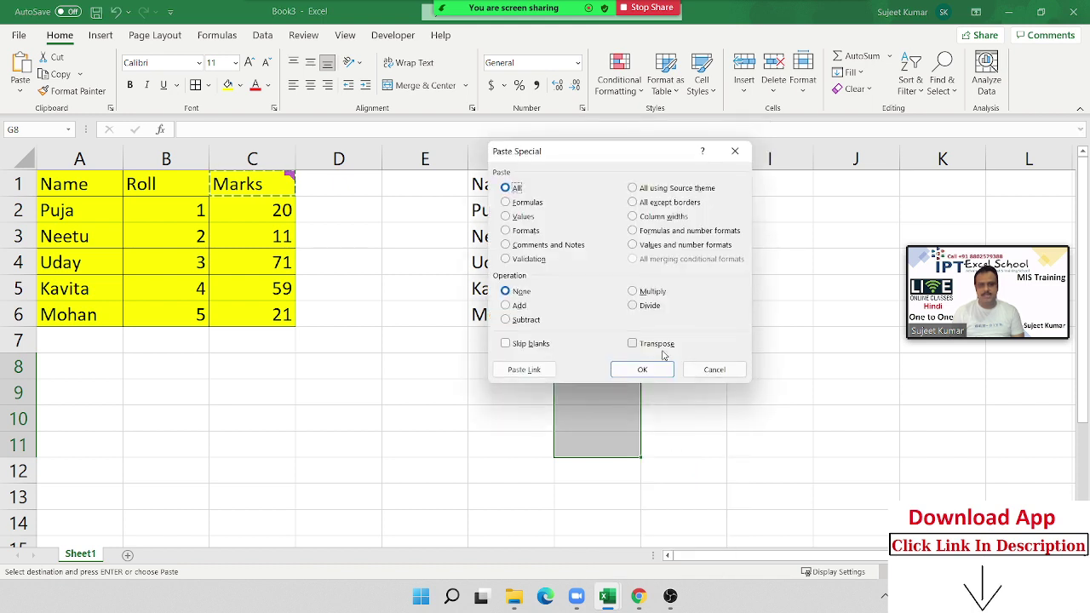
left_click(519, 245)
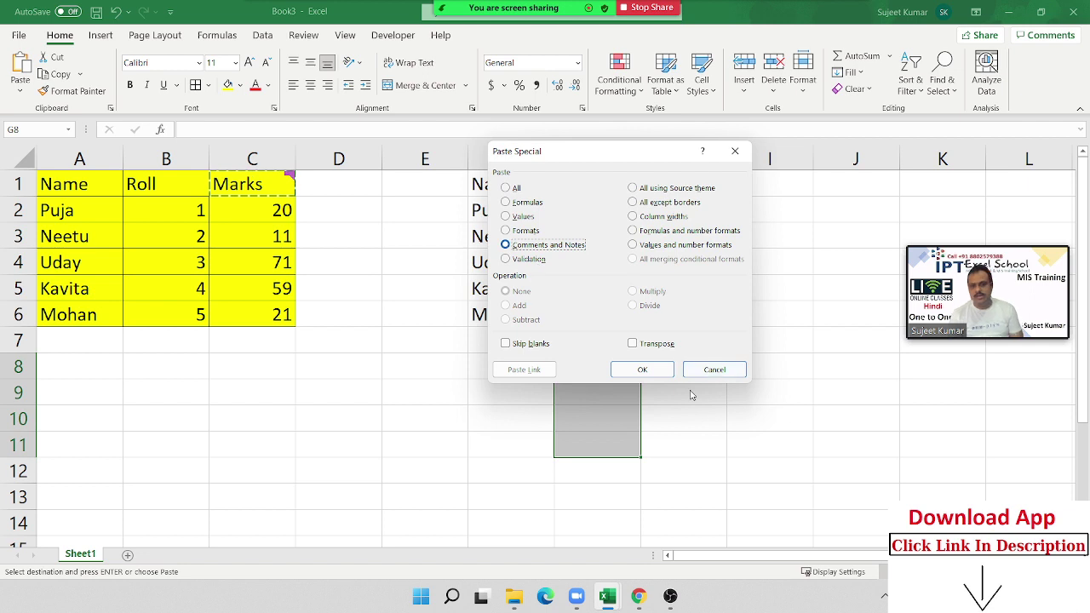
left_click(642, 369)
Step: Check the cells around G8:G11, then select the Name/Roll/Marks table A1:C6
left_click(734, 392)
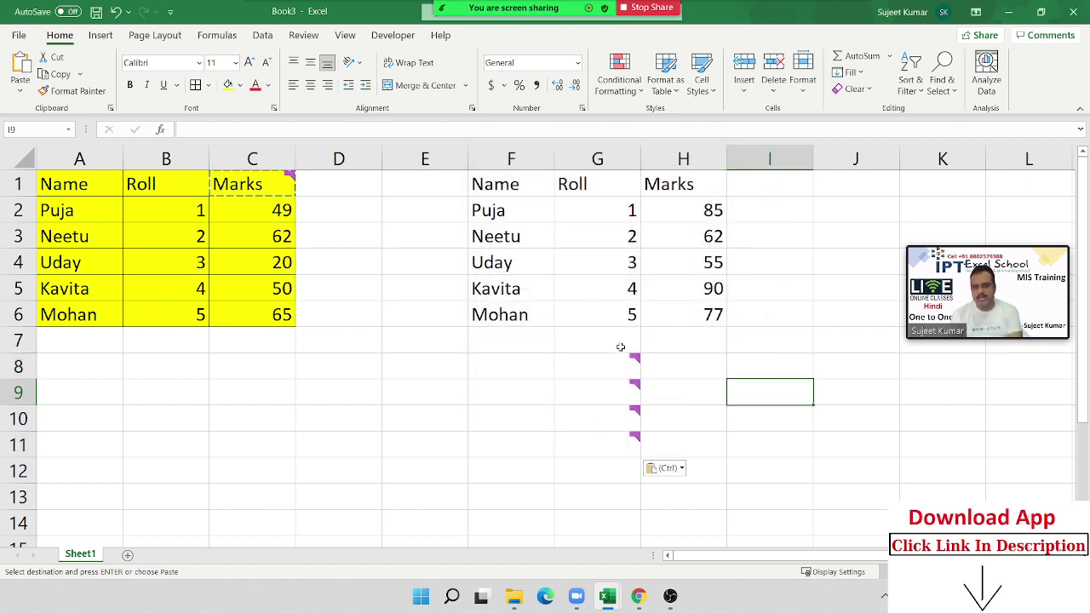
left_click(627, 416)
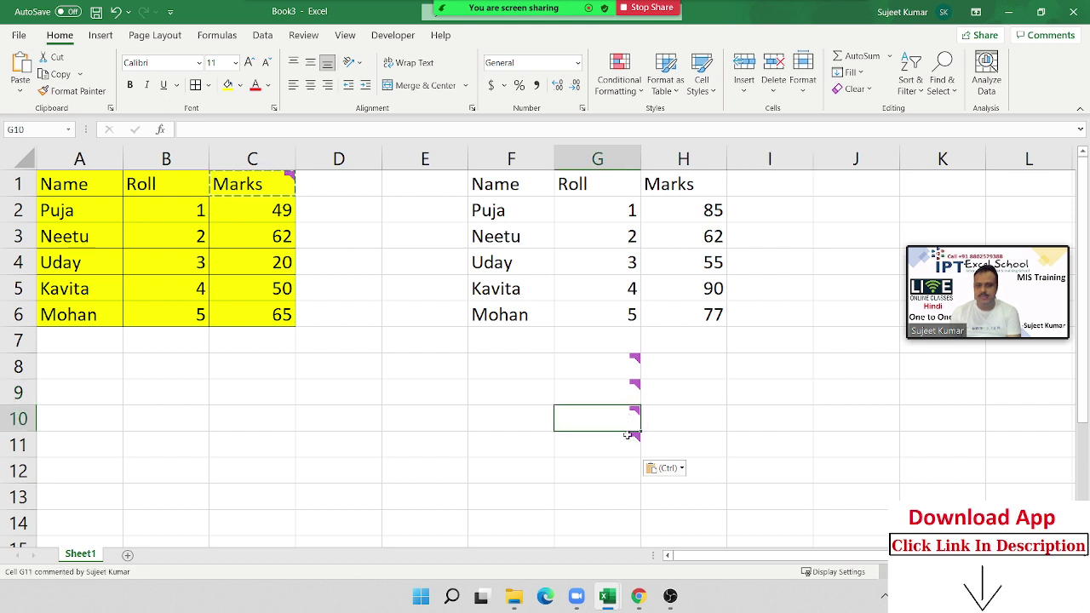
mouse_move(550, 367)
left_mouse_down()
mouse_move(634, 431)
mouse_move(631, 443)
left_mouse_up()
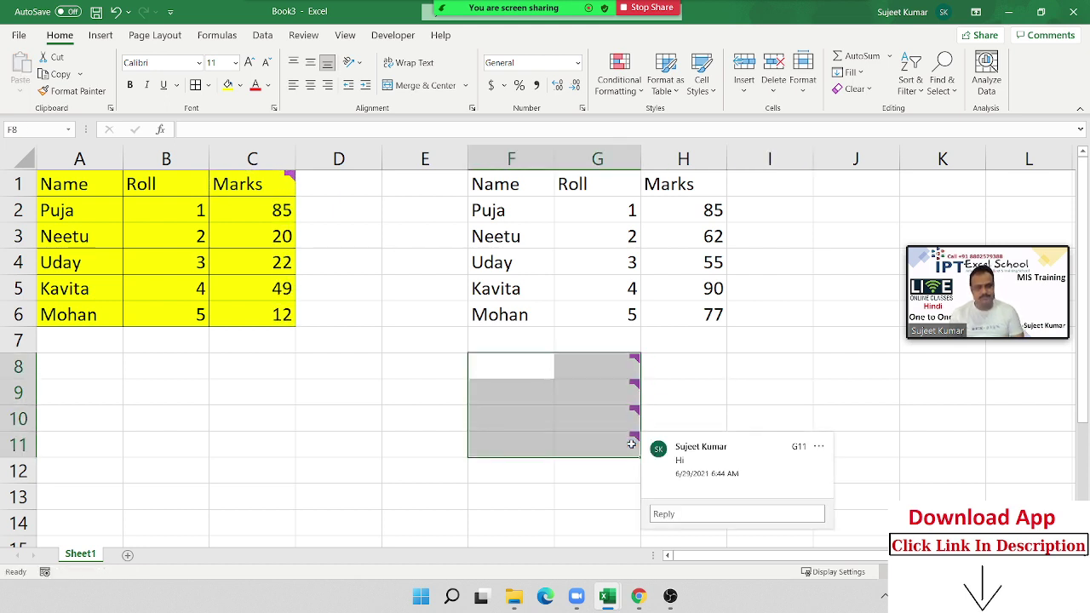
left_click(423, 364)
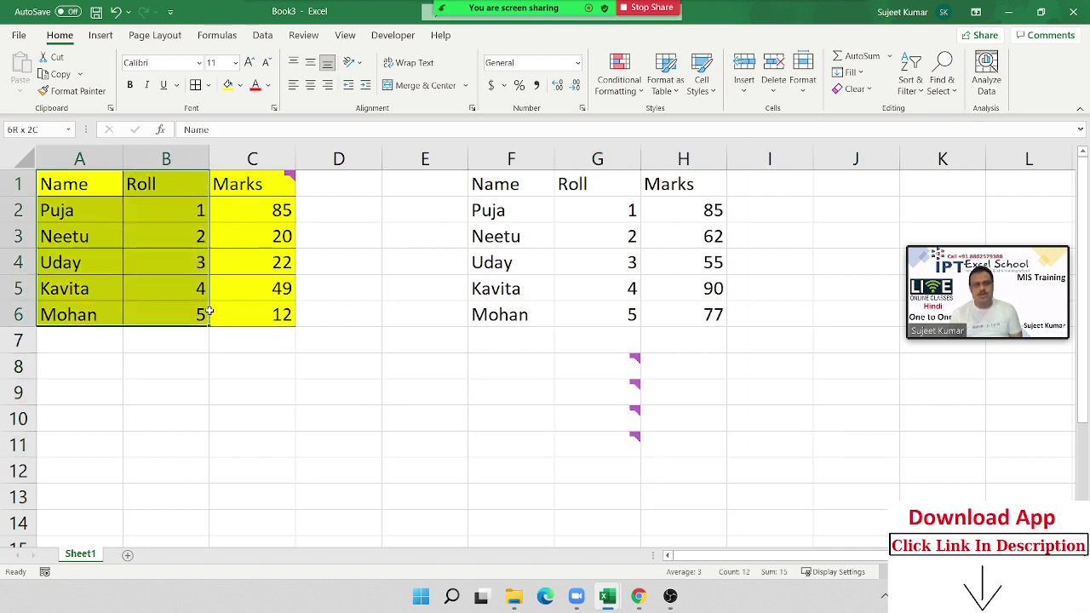
left_click_drag(64, 182, 242, 321)
Step: Copy A1:C6, paste it at E8 with All except borders, then undo that paste
left_click(252, 373)
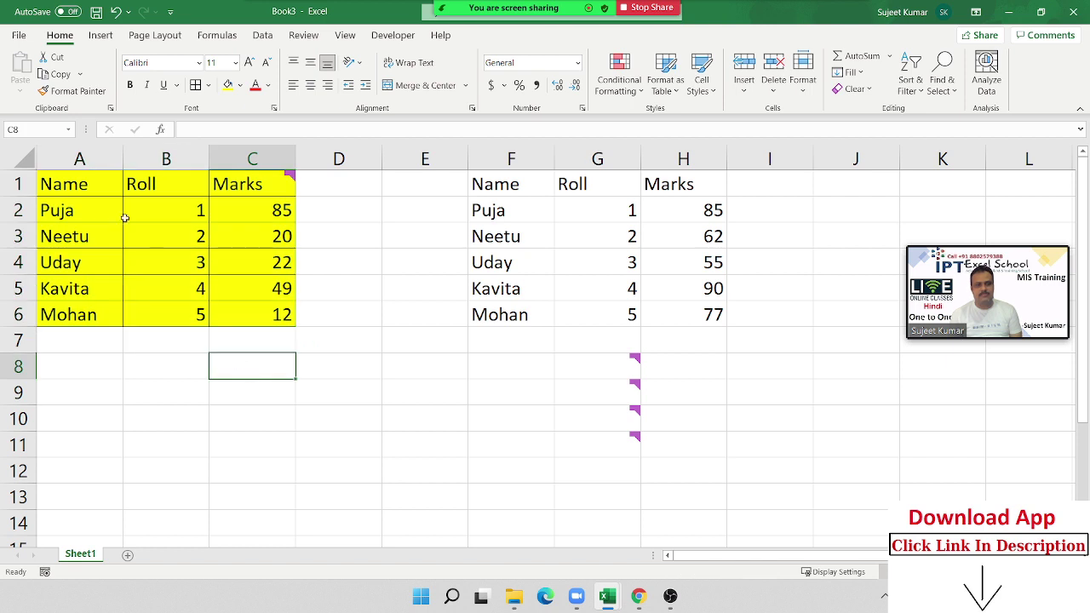
left_click_drag(76, 182, 255, 317)
key("ctrl+c")
key("ctrl+v")
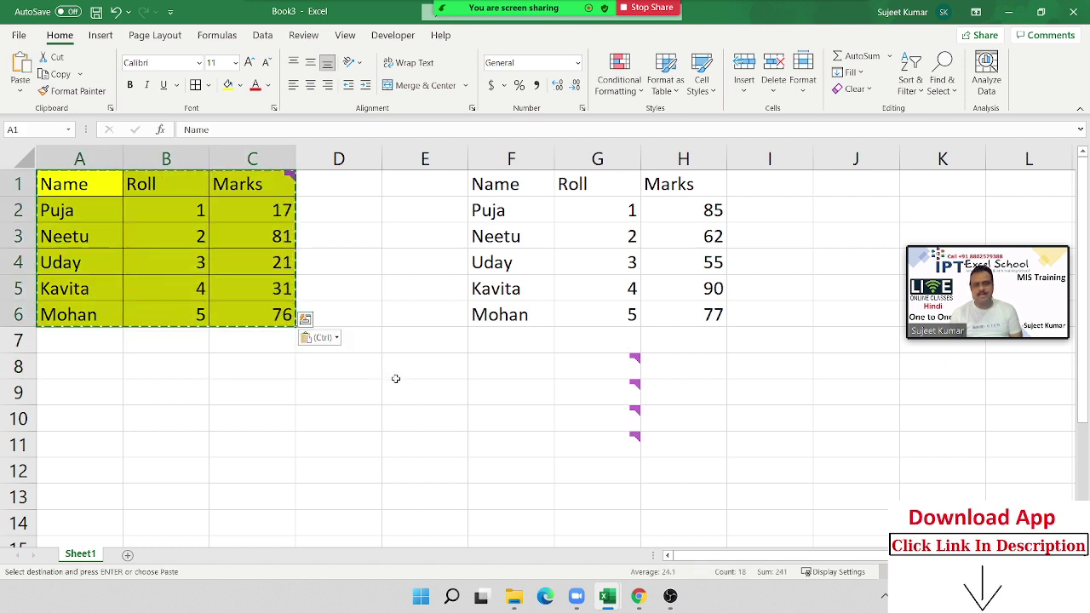
left_click(398, 378)
right_click(398, 378)
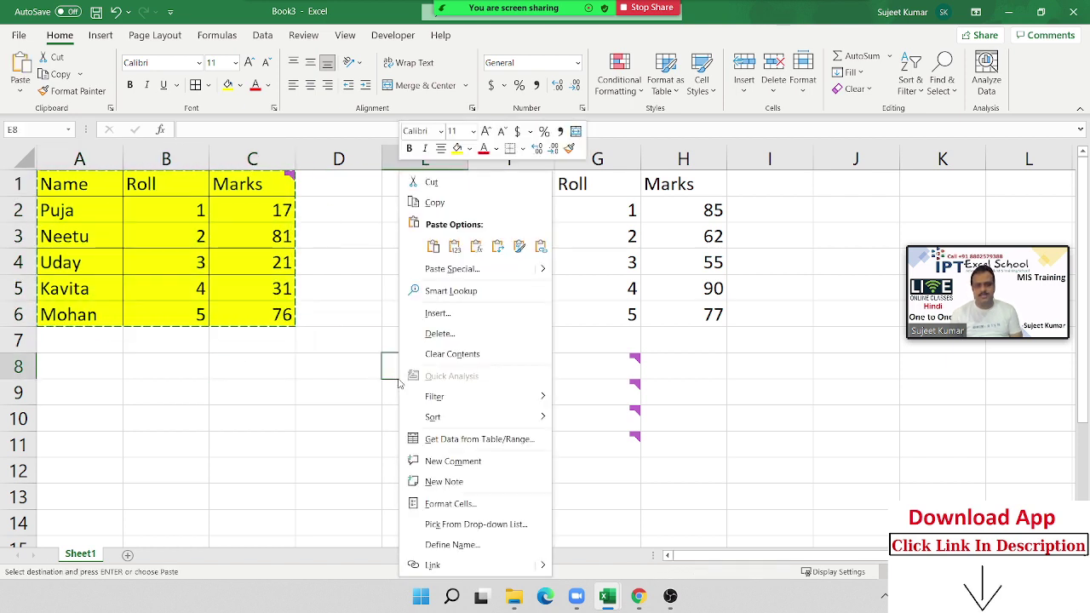
left_click(447, 275)
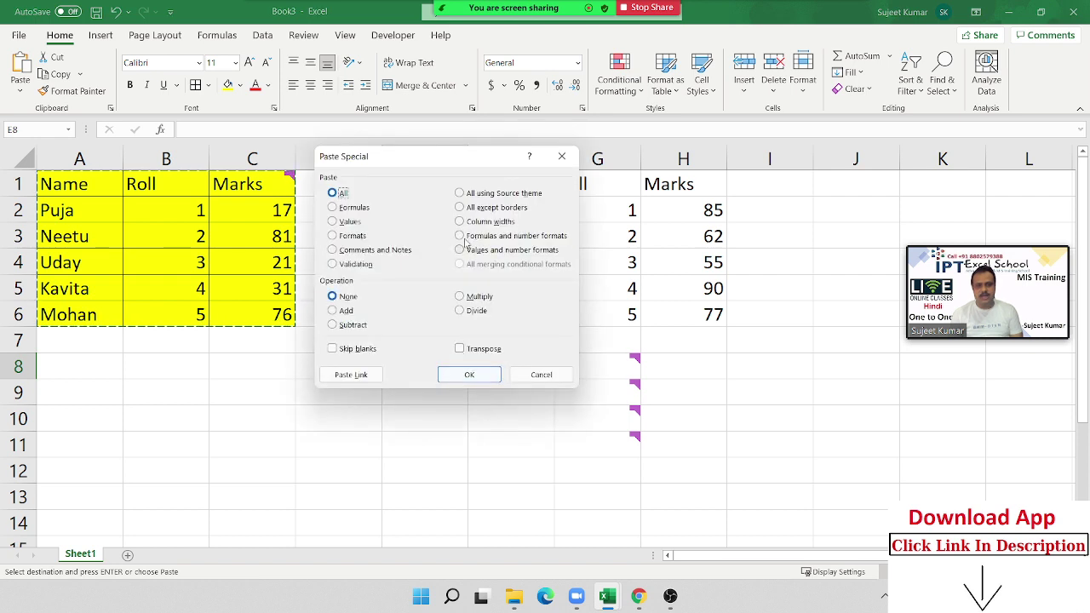
left_click(472, 208)
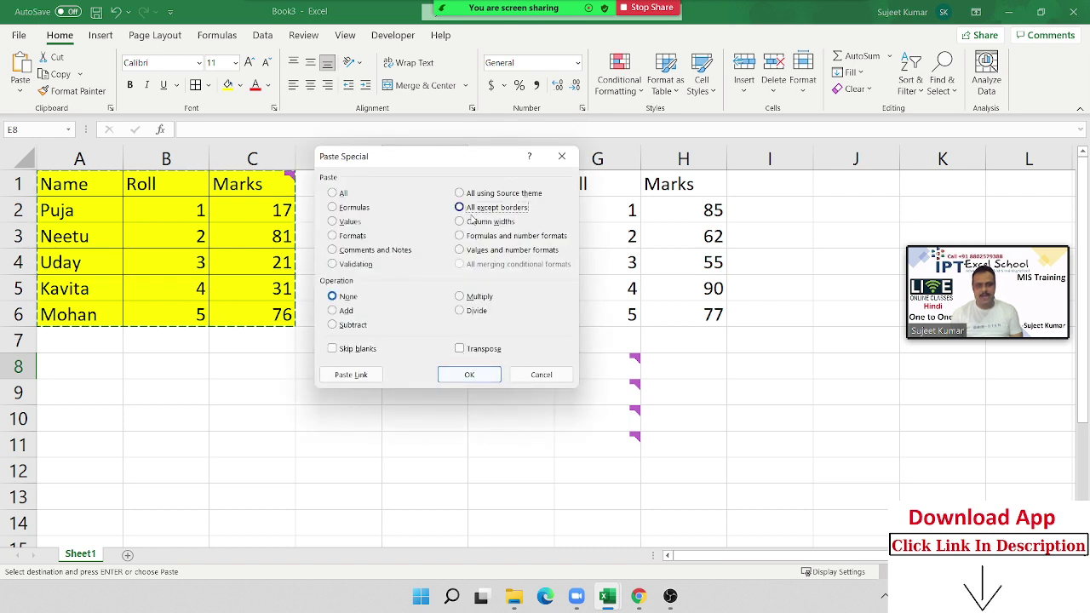
left_click(471, 375)
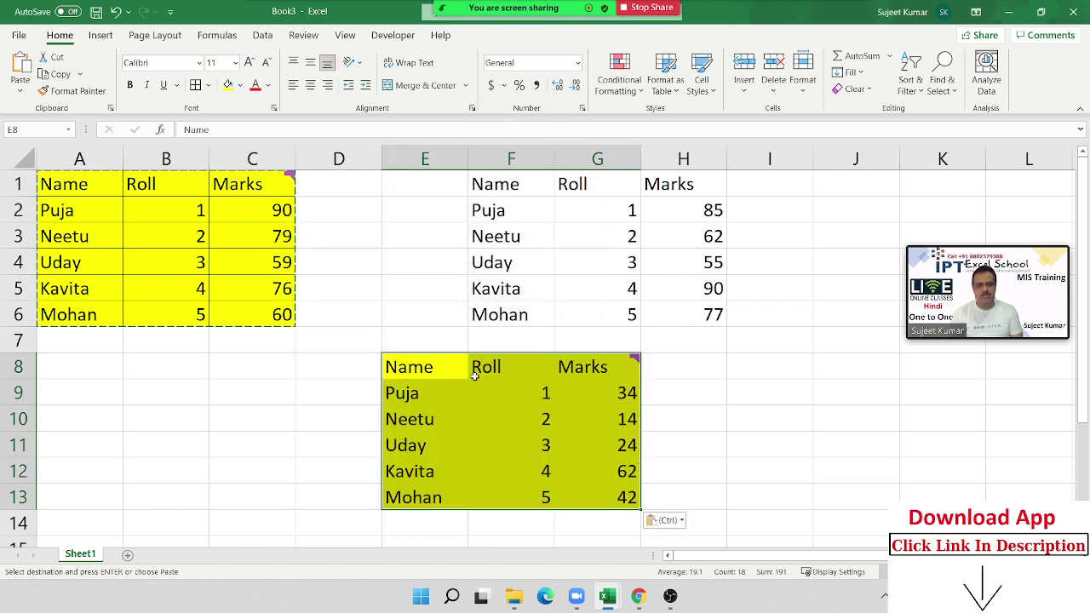
key("ctrl+z")
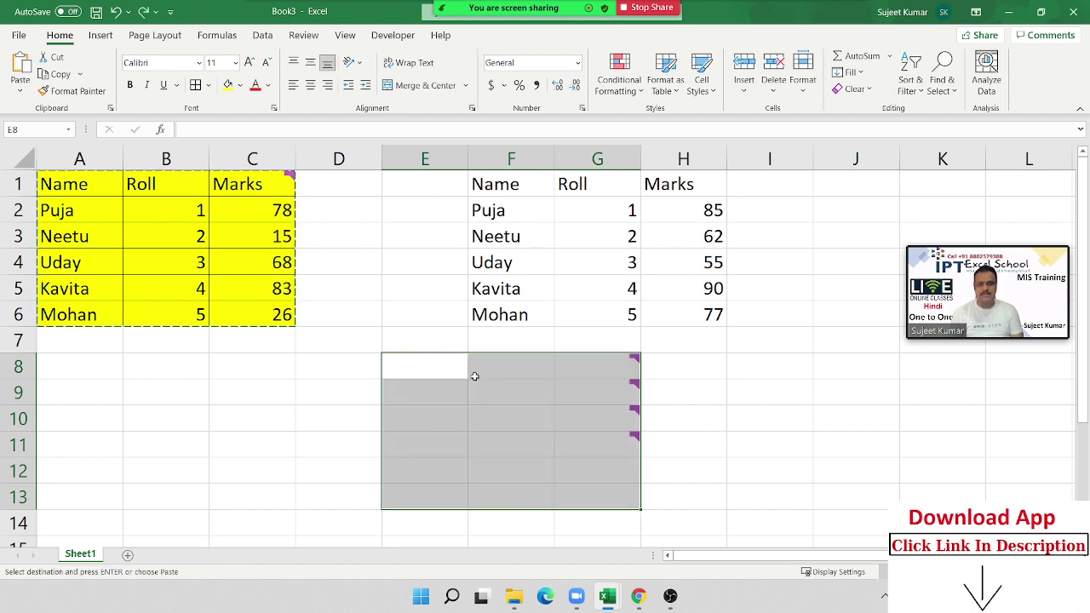
Step: Clear all contents from columns E through I
left_click_drag(424, 158, 731, 198)
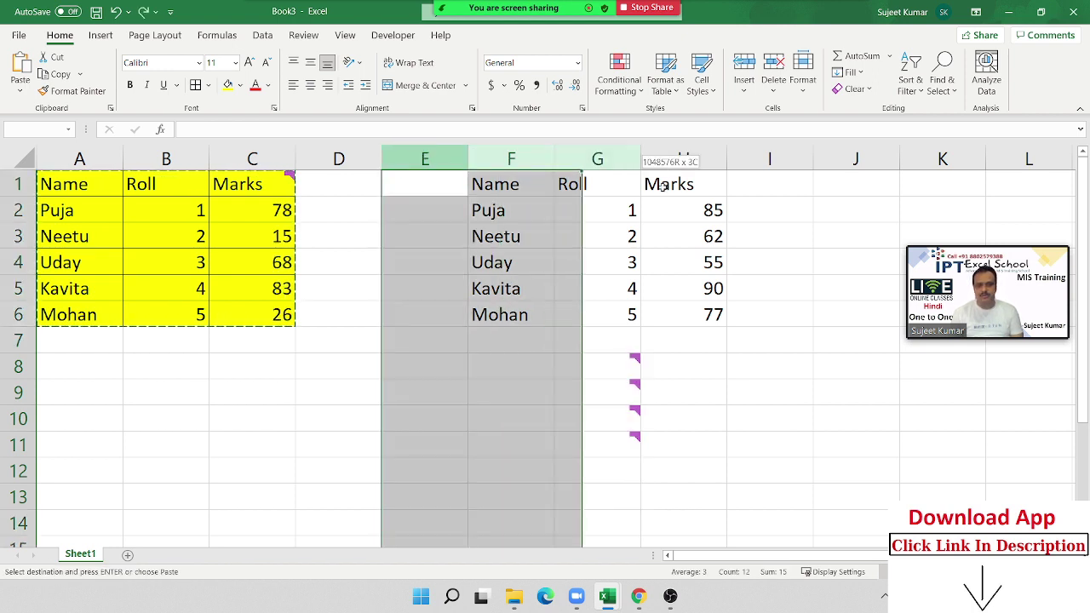
key("Delete")
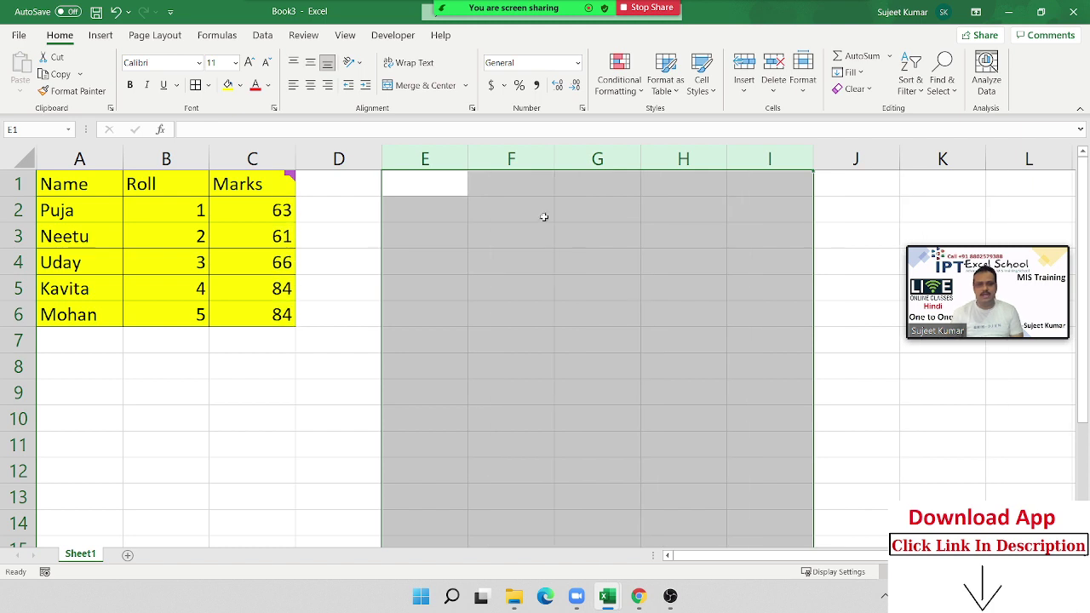
left_click(369, 256)
Step: AutoFit columns C, B and A to their contents, then copy the table A1:C6
double_click(296, 159)
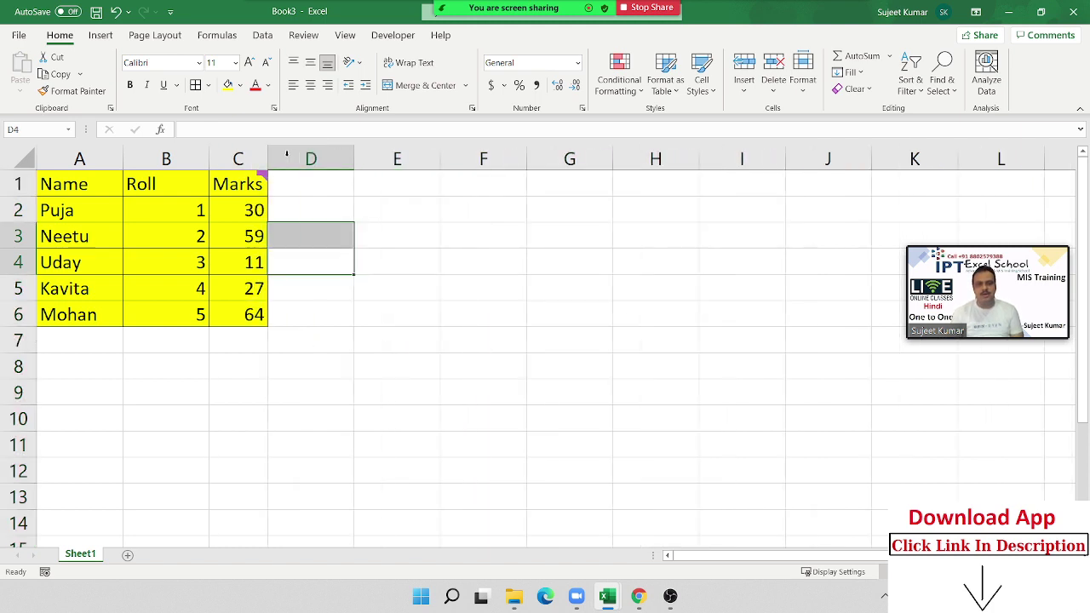
double_click(208, 159)
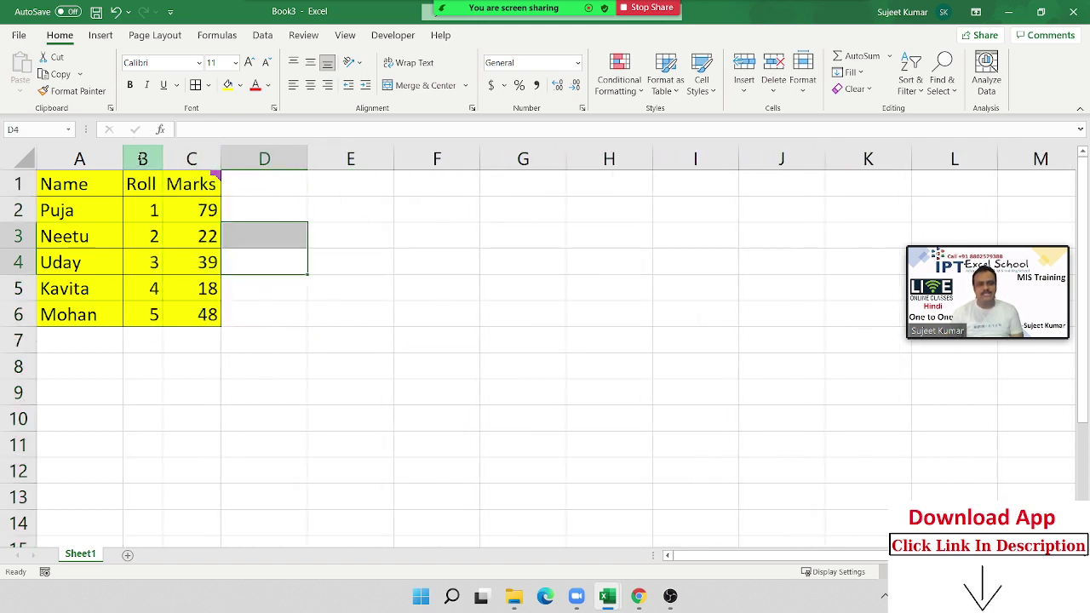
double_click(124, 159)
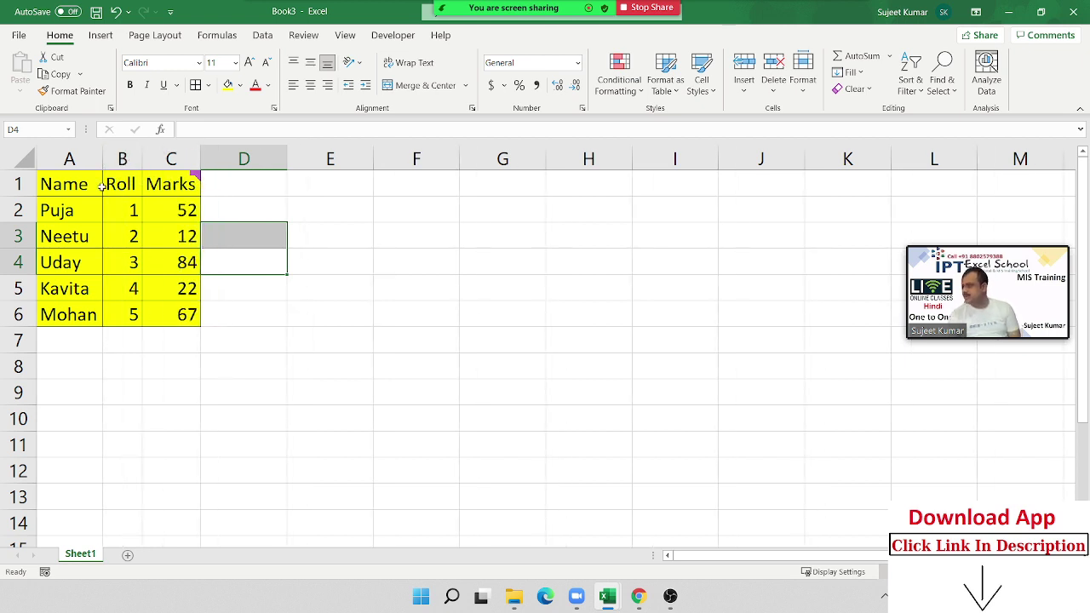
left_click_drag(92, 181, 155, 306)
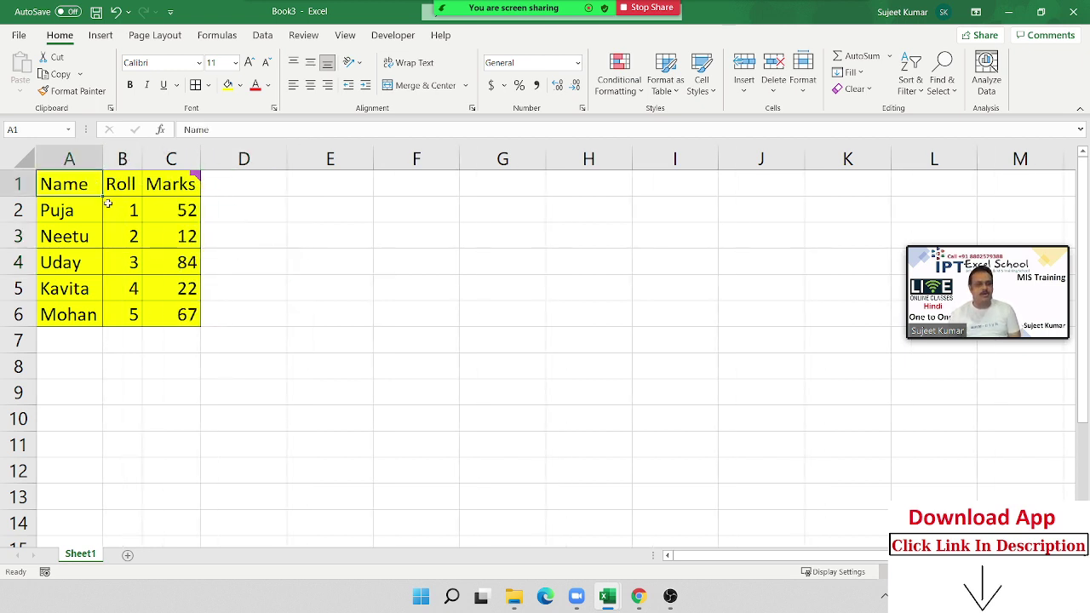
key("ctrl+c")
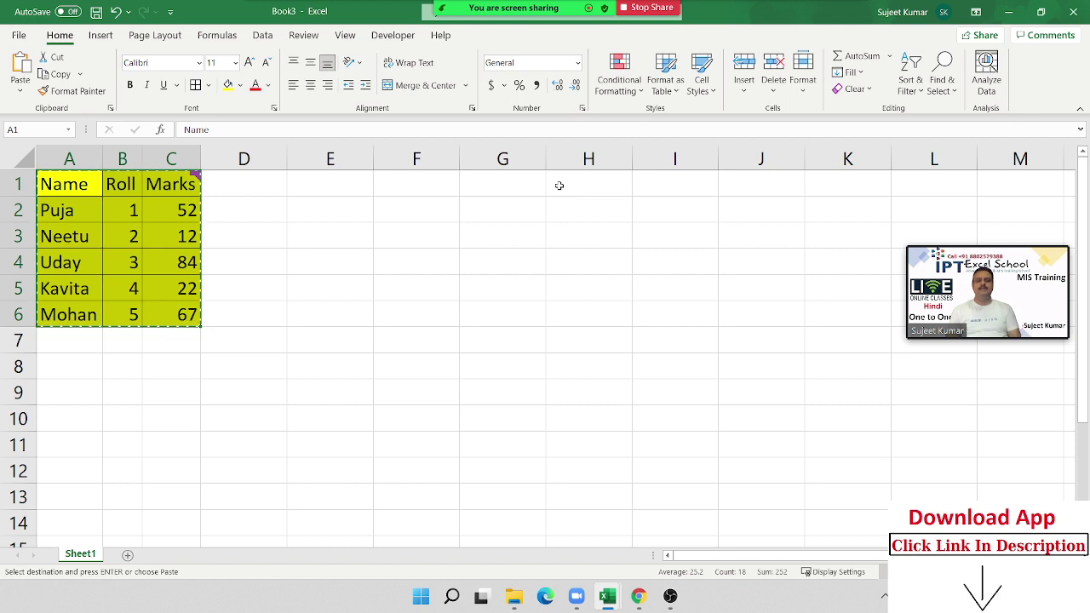
left_click(522, 187)
key("ctrl+v")
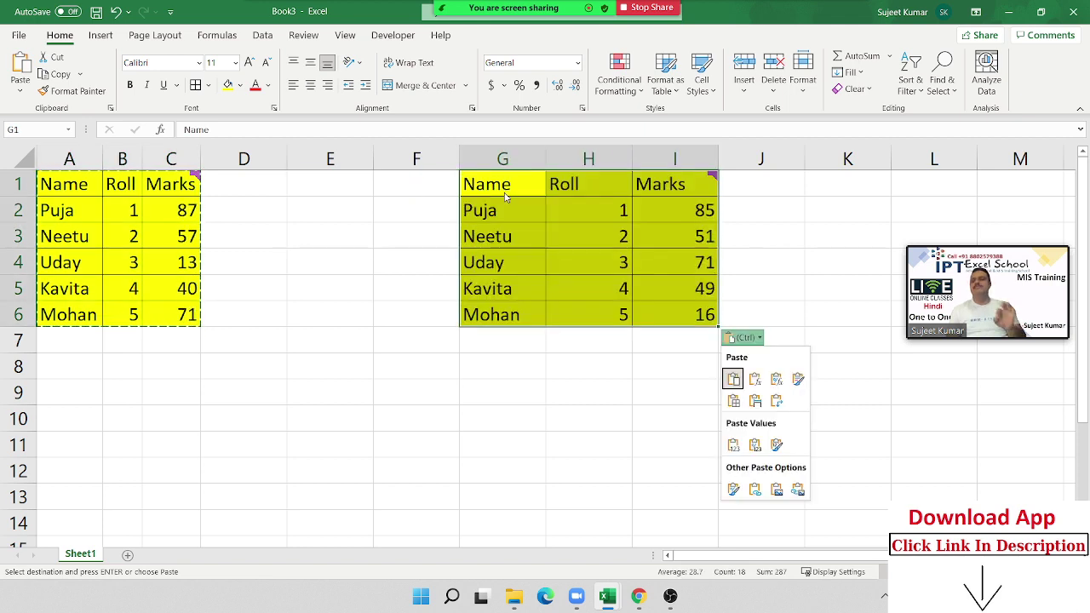
right_click(567, 235)
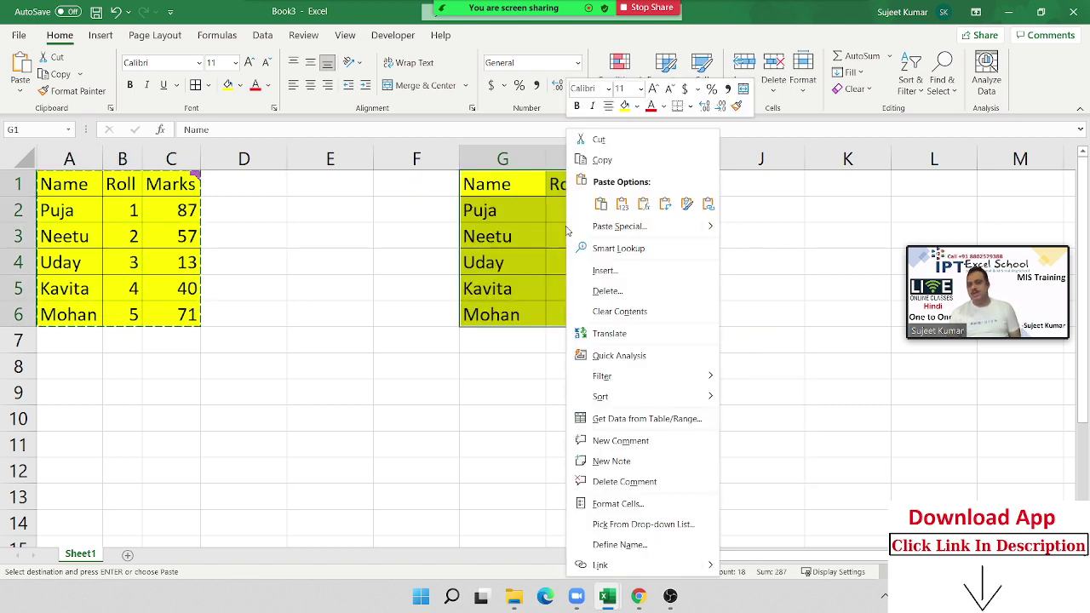
left_click(612, 239)
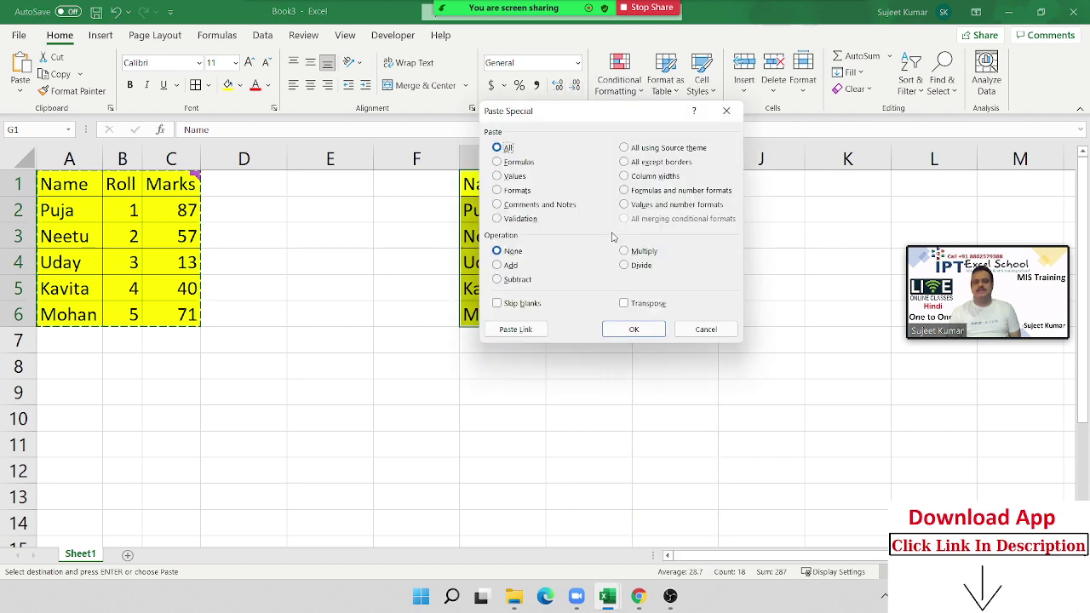
left_click(661, 177)
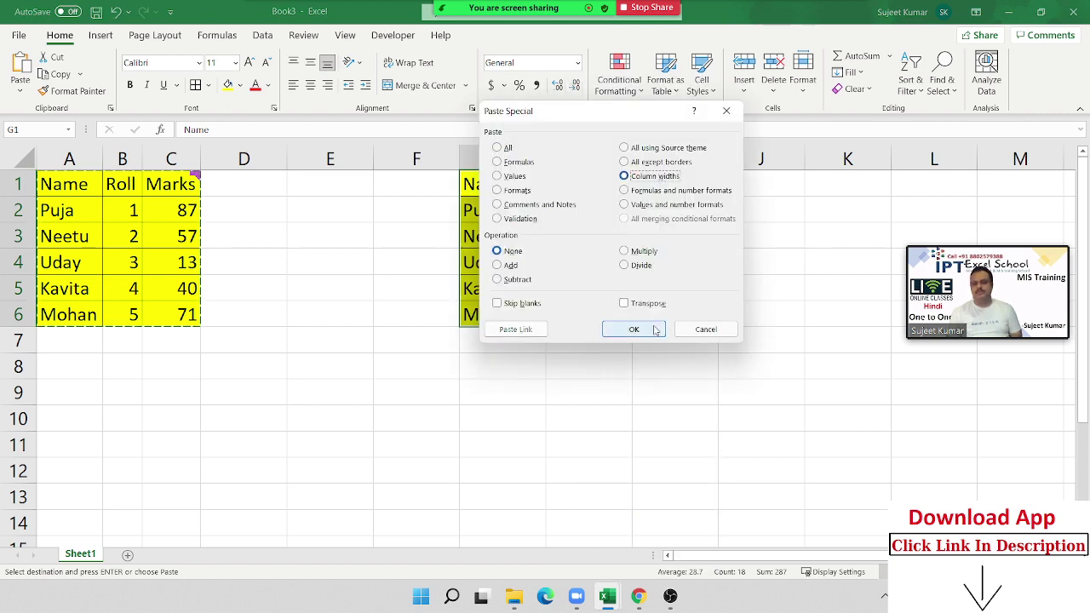
left_click(655, 332)
key("F9")
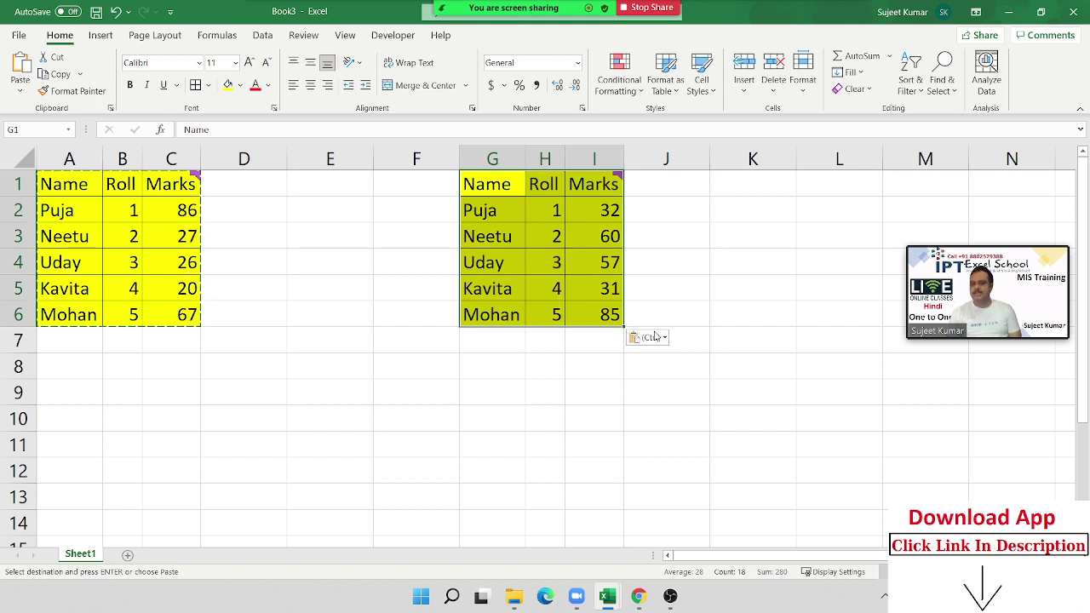
key("ctrl+z")
key("ctrl+z")
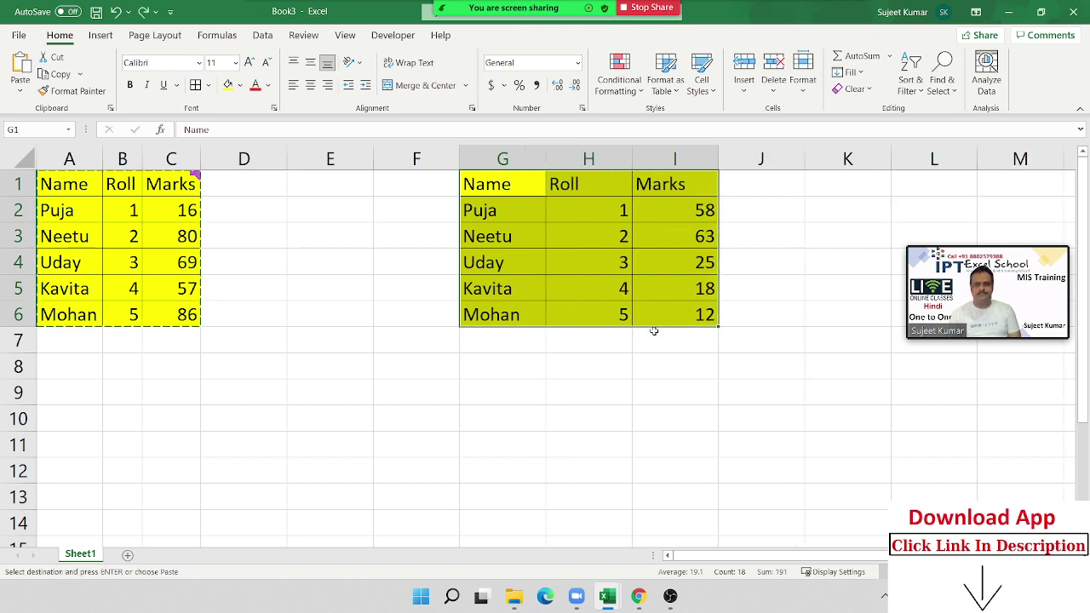
key("ctrl+z")
left_click(477, 339)
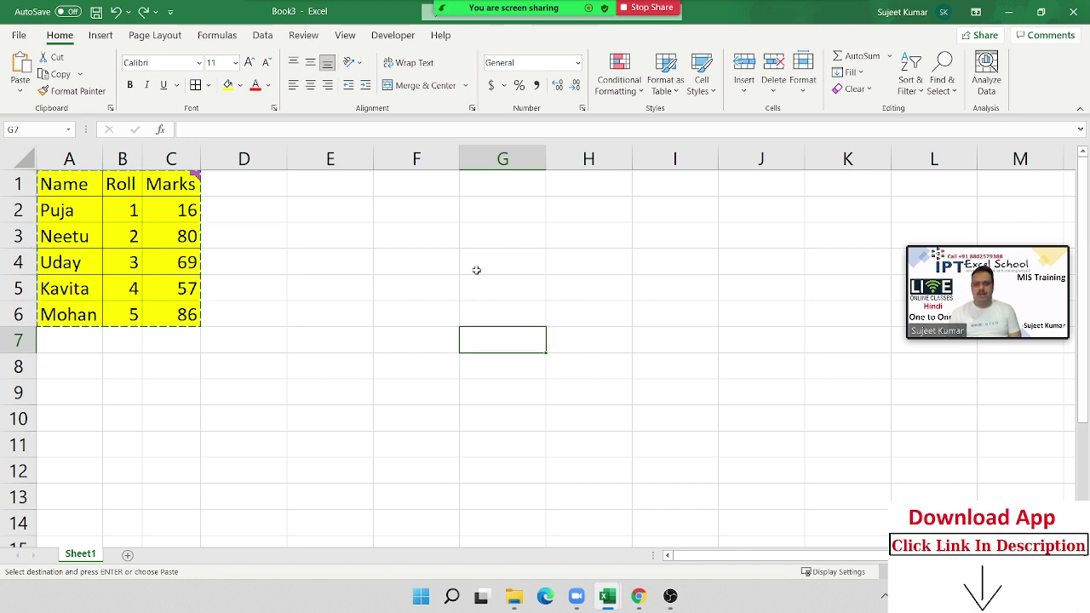
right_click(513, 176)
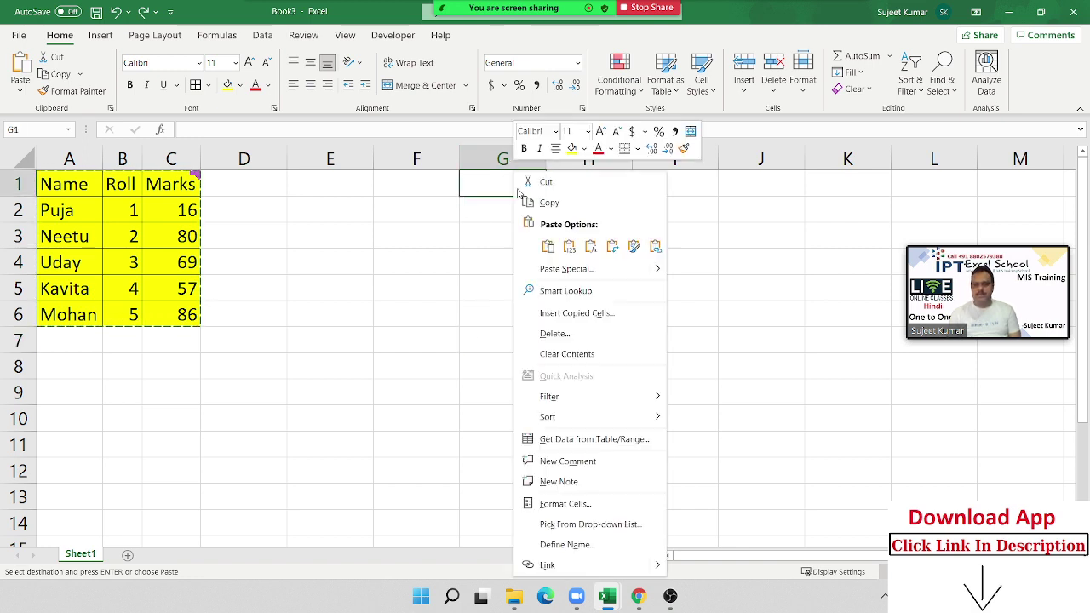
left_click(561, 269)
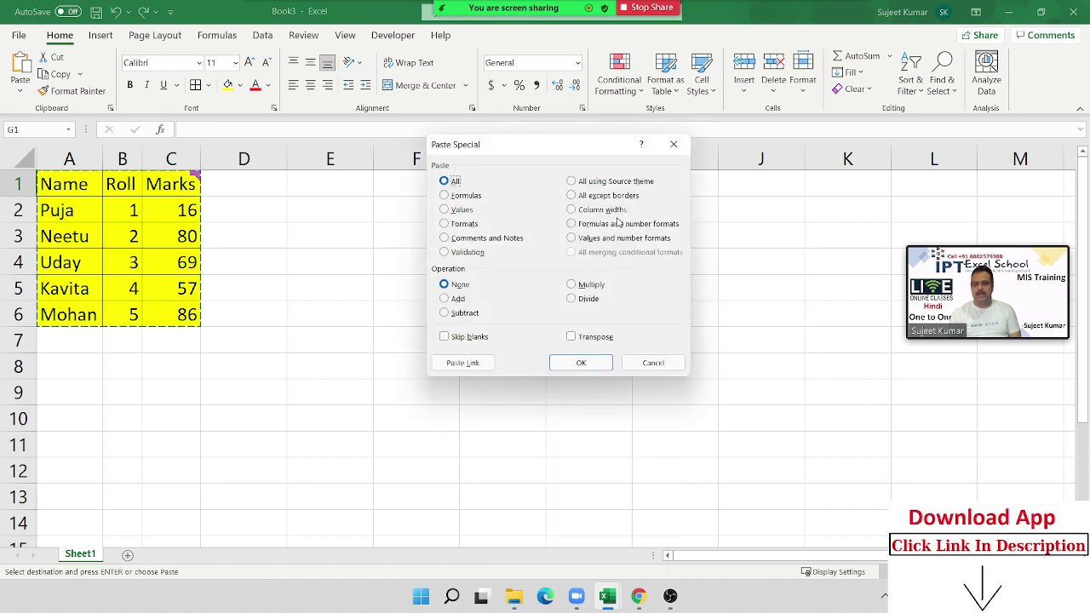
left_click(585, 209)
left_click(596, 367)
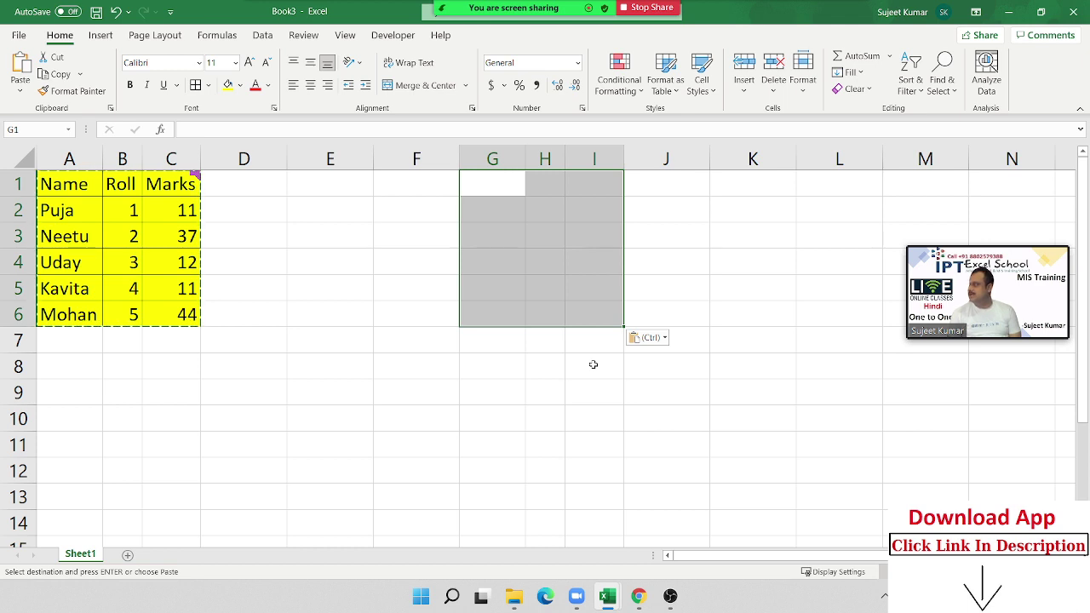
left_click(595, 370)
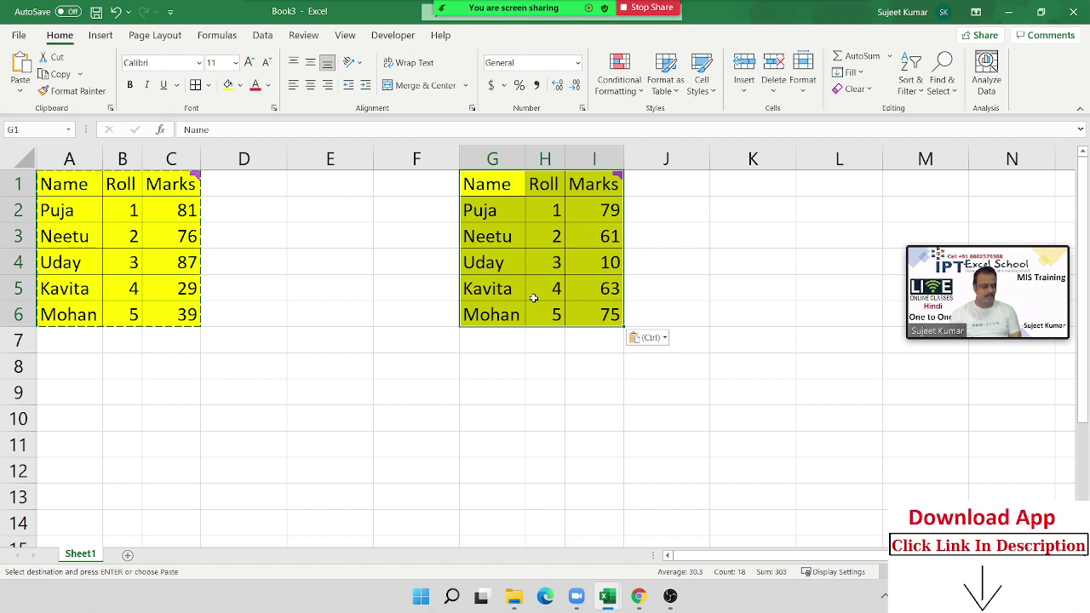
key("ctrl+z")
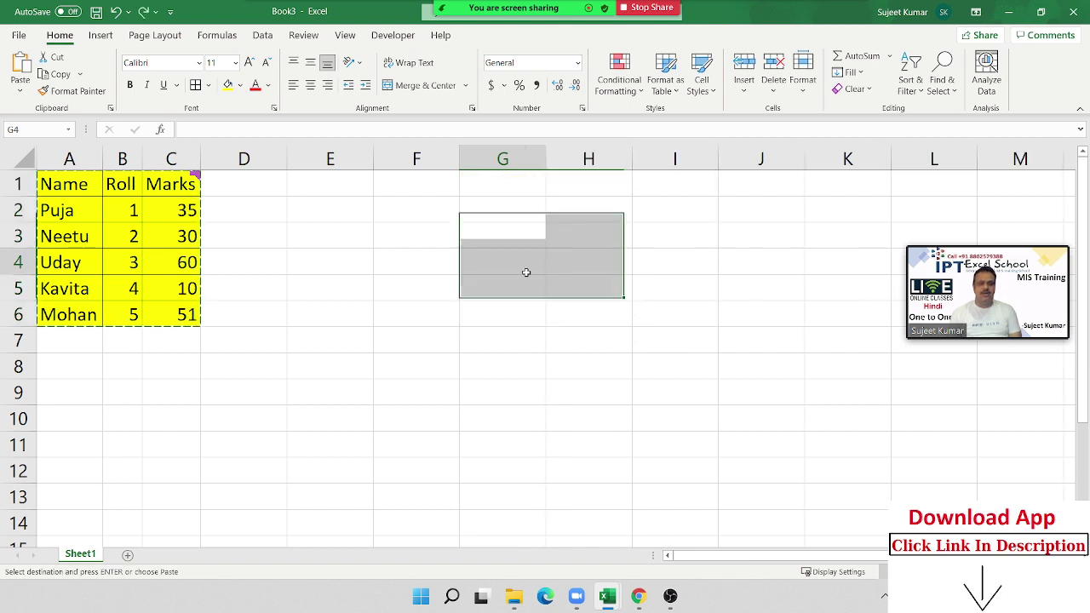
left_click(513, 189)
right_click(513, 189)
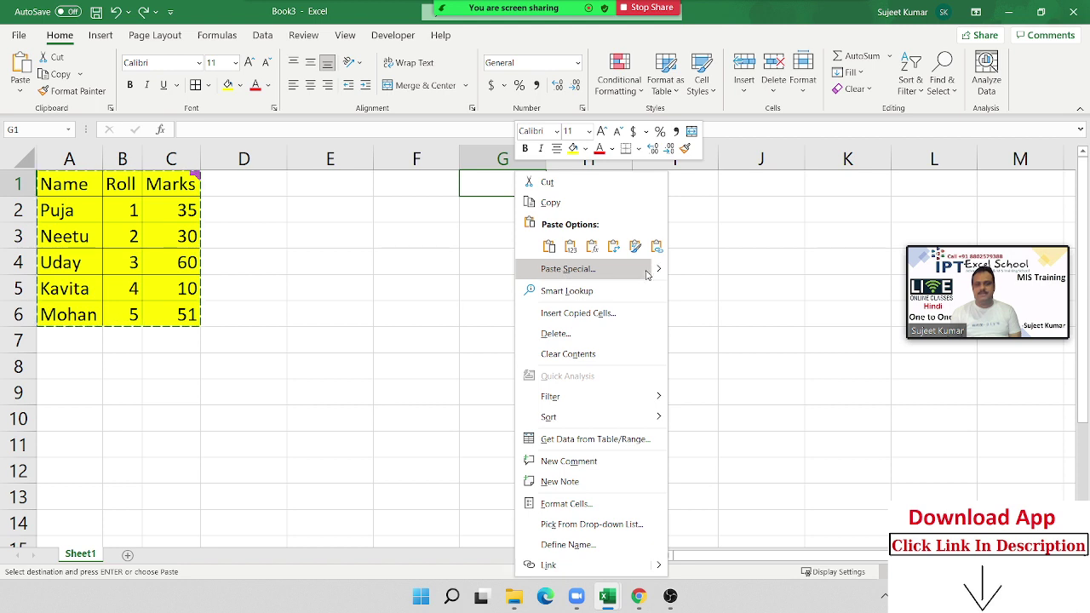
mouse_move(659, 274)
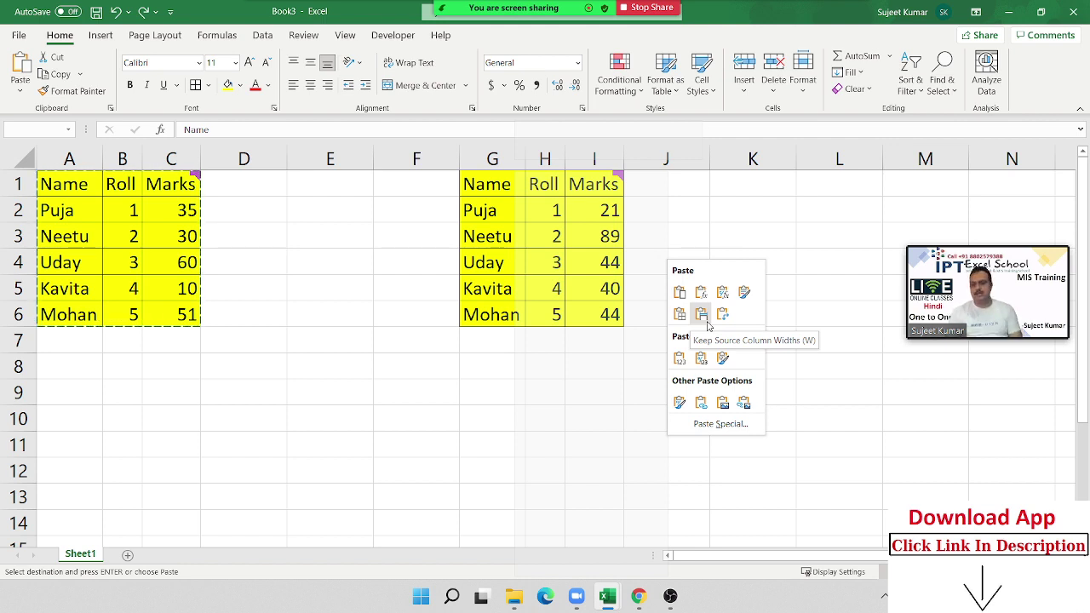
left_click(707, 322)
key("ctrl+z")
key("shift+F10")
key("Escape")
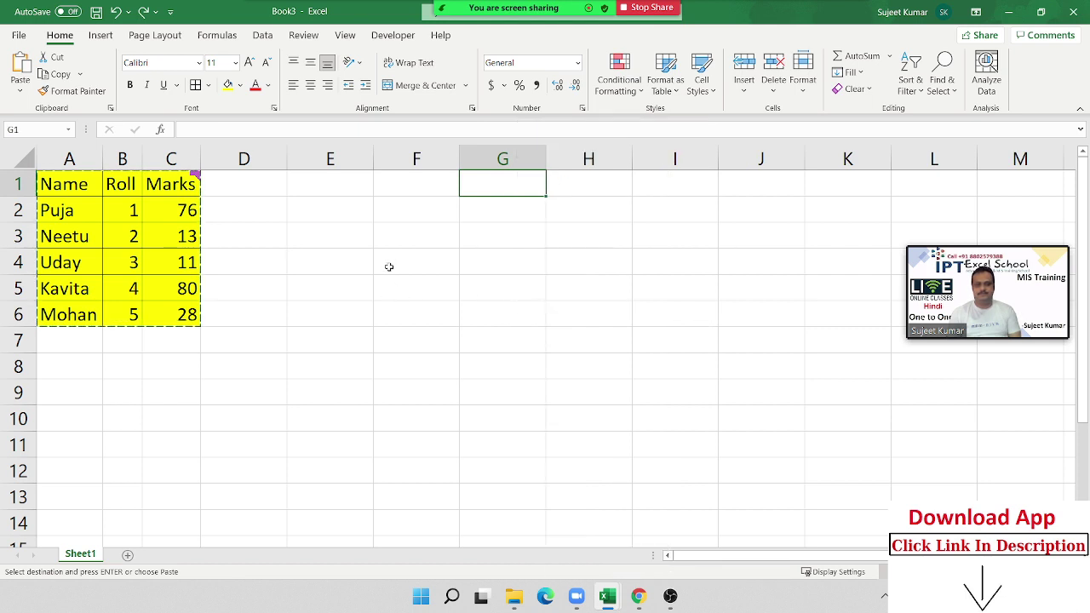
key("F9")
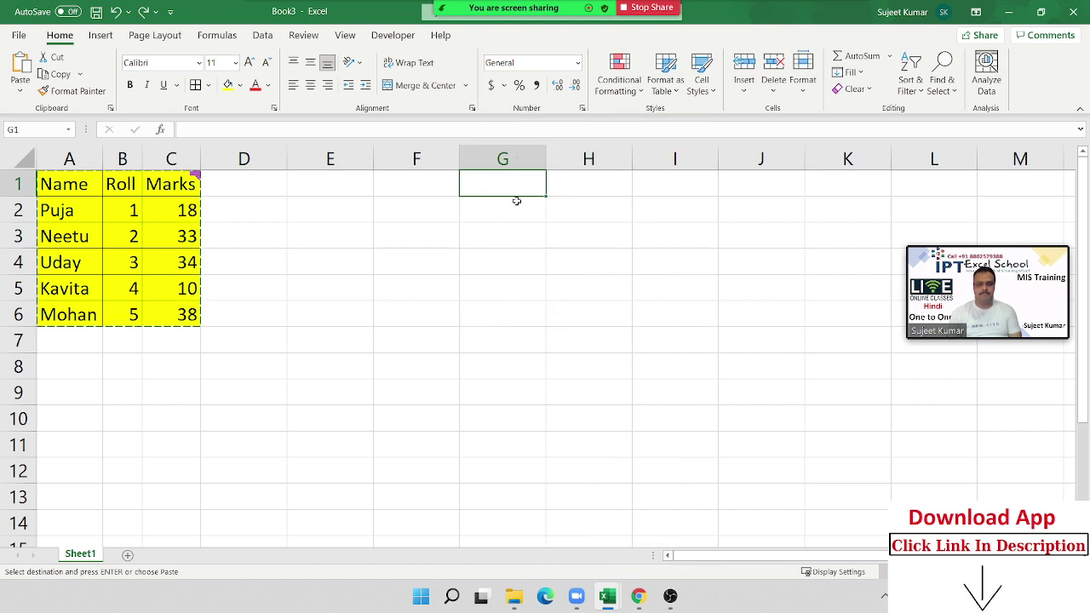
left_click(339, 259)
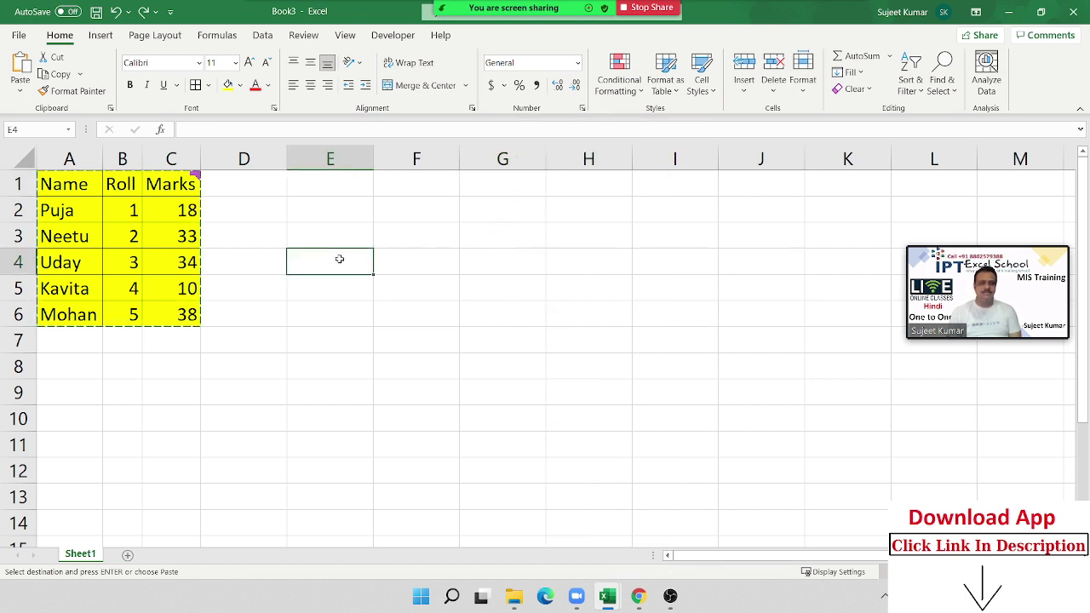
Step: Cancel the pending copy and enter the heading 'Date' in D1
left_click(314, 193)
key("Escape")
left_click(242, 191)
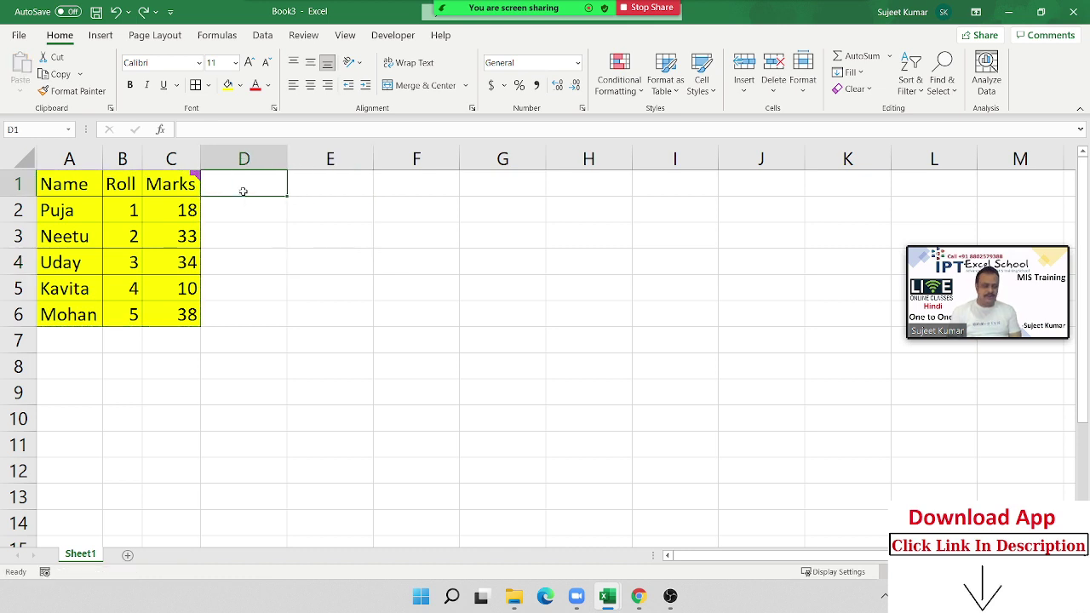
type("date\\")
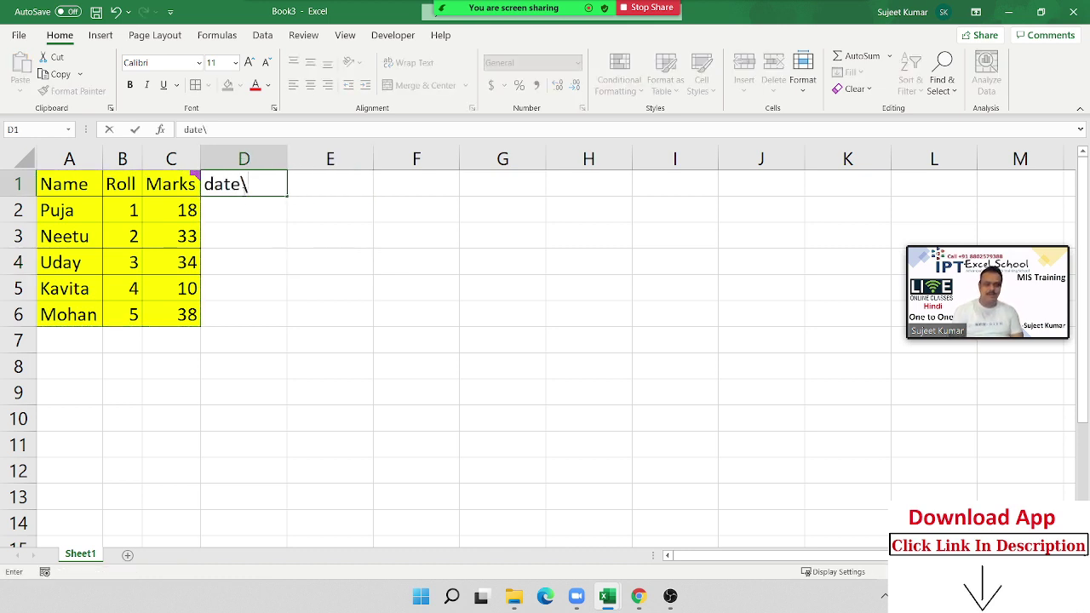
key("BackSpace")
key("BackSpace")
key("BackSpace")
key("BackSpace")
key("BackSpace")
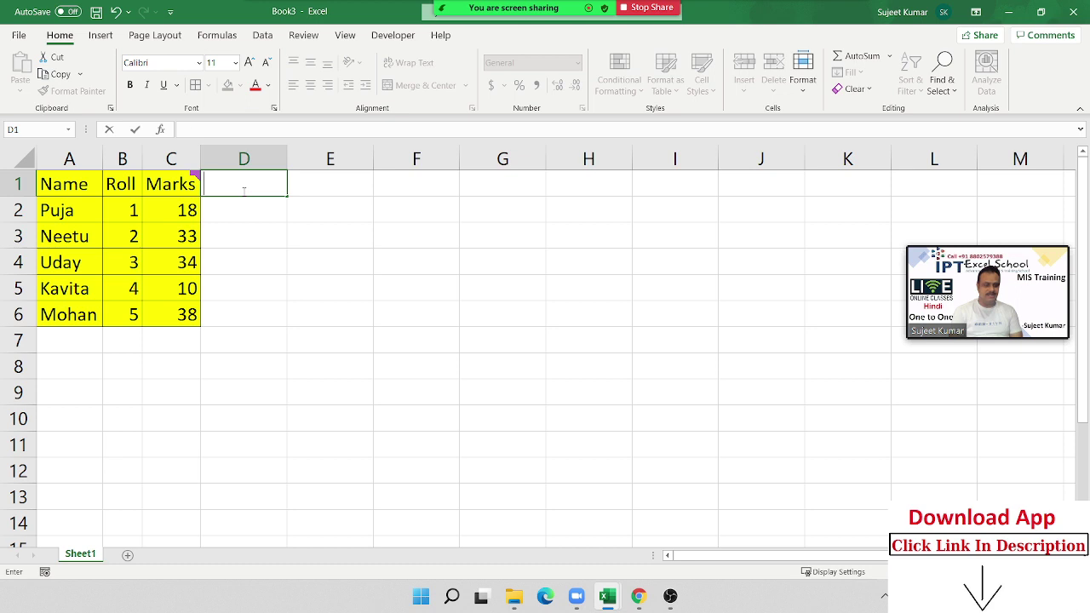
type("Date")
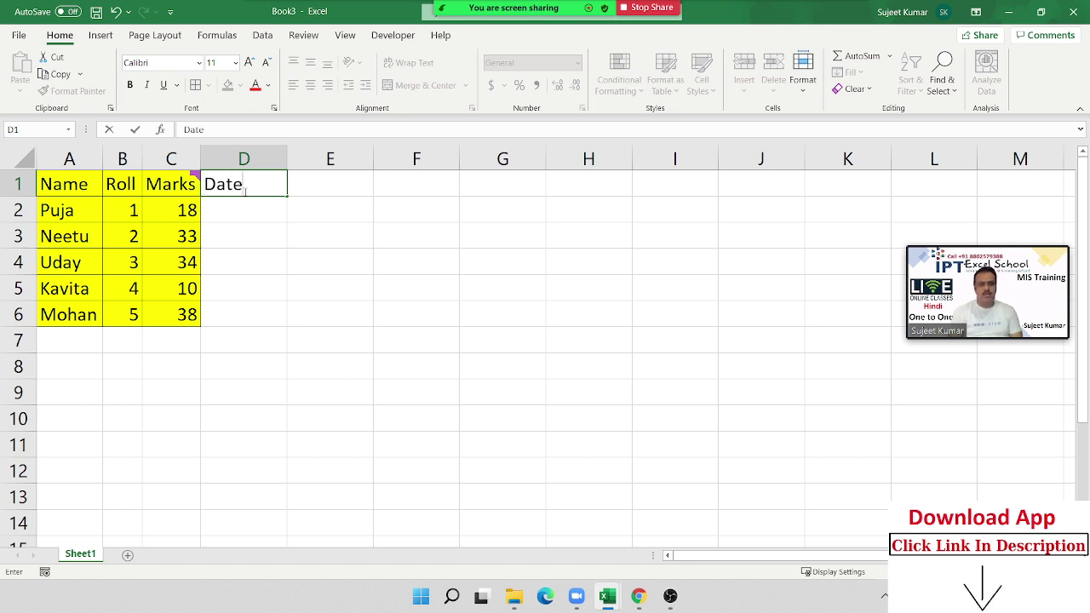
key("Return")
Step: Fill D2:D6 with dates 1-Aug through 5-Aug, colour them yellow, and copy them
type("8/1")
key("Return")
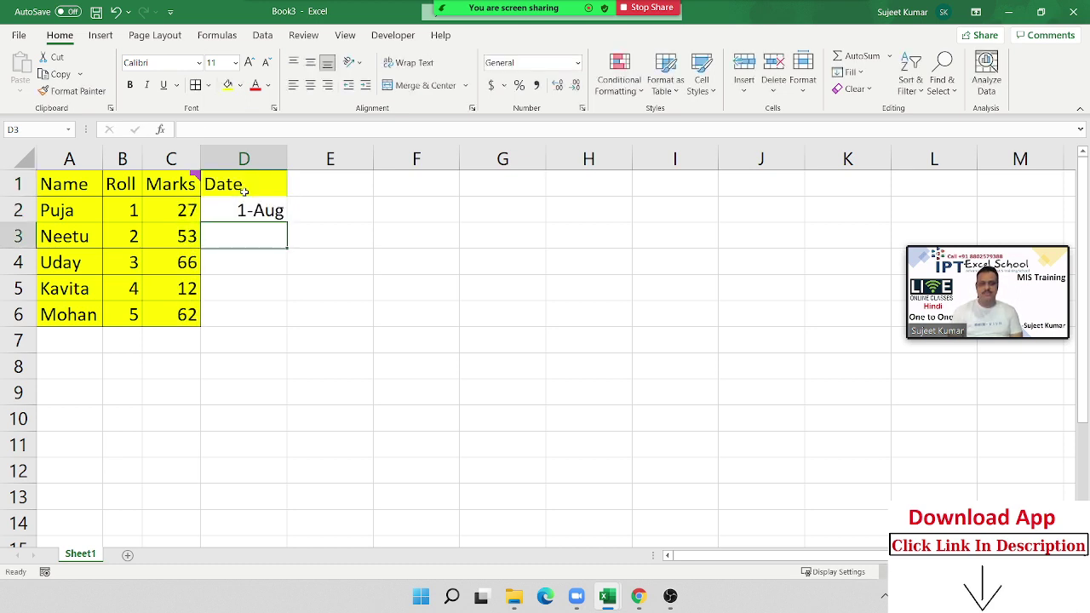
left_click(257, 211)
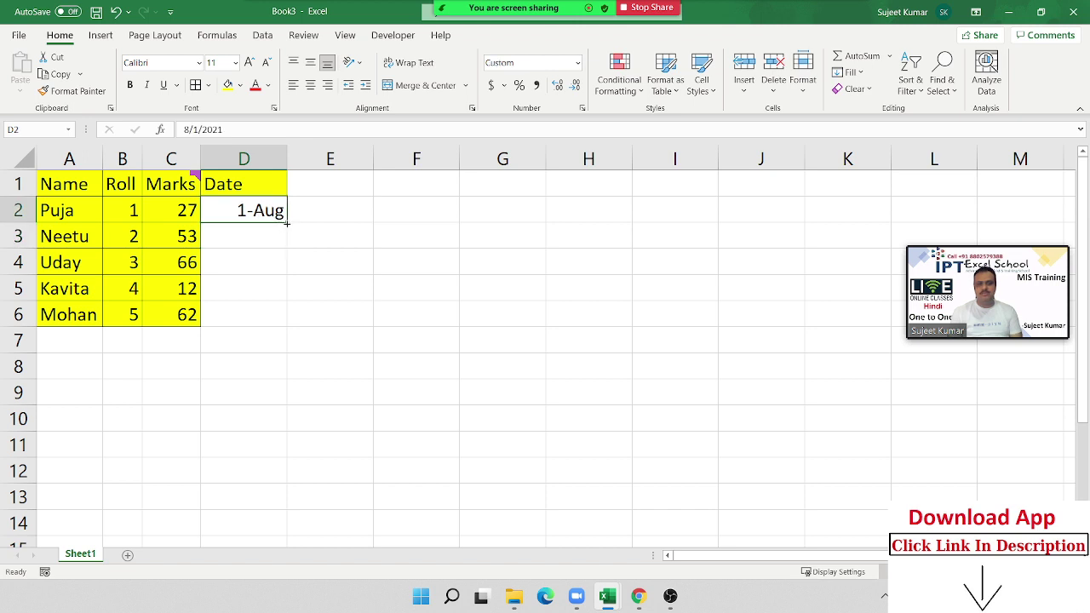
left_click_drag(287, 229, 287, 317)
left_click(236, 86)
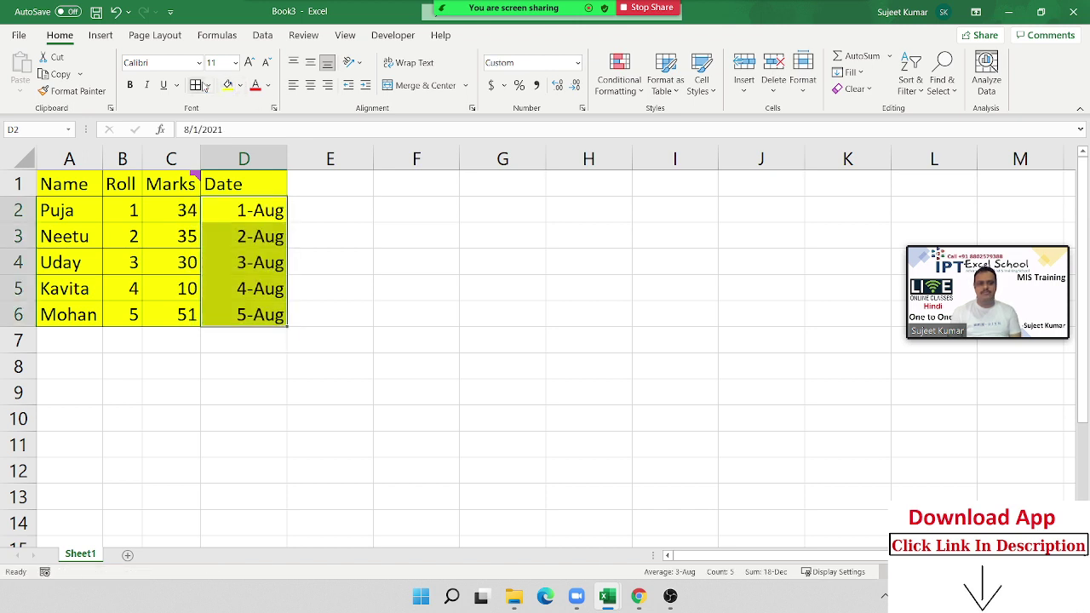
key("ctrl+c")
Step: Paste Special the copied dates into G1 as Values, giving serial numbers 44409–44413
right_click(511, 193)
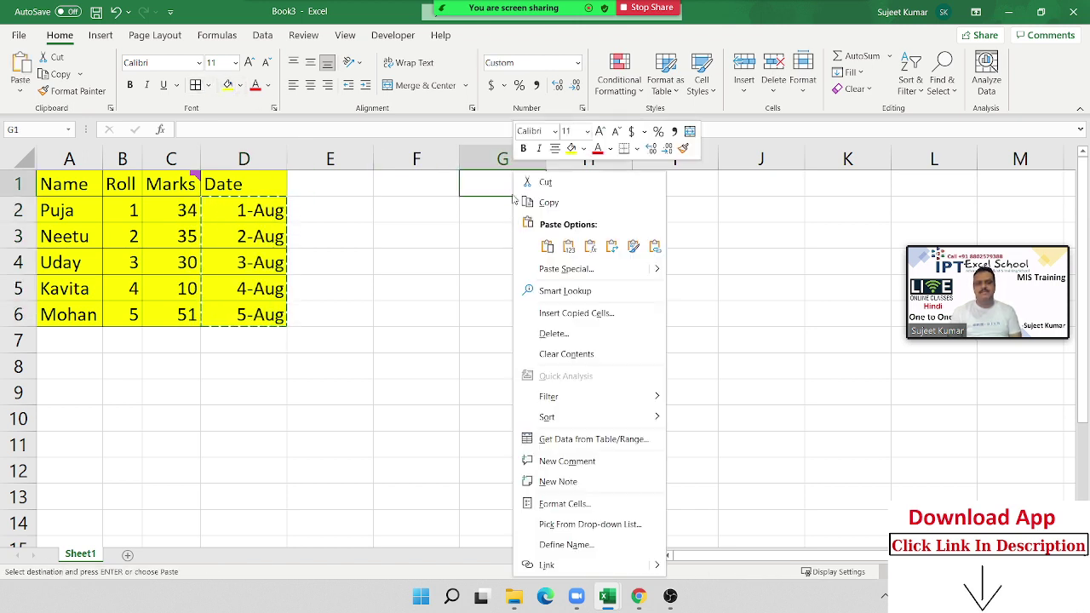
left_click(542, 268)
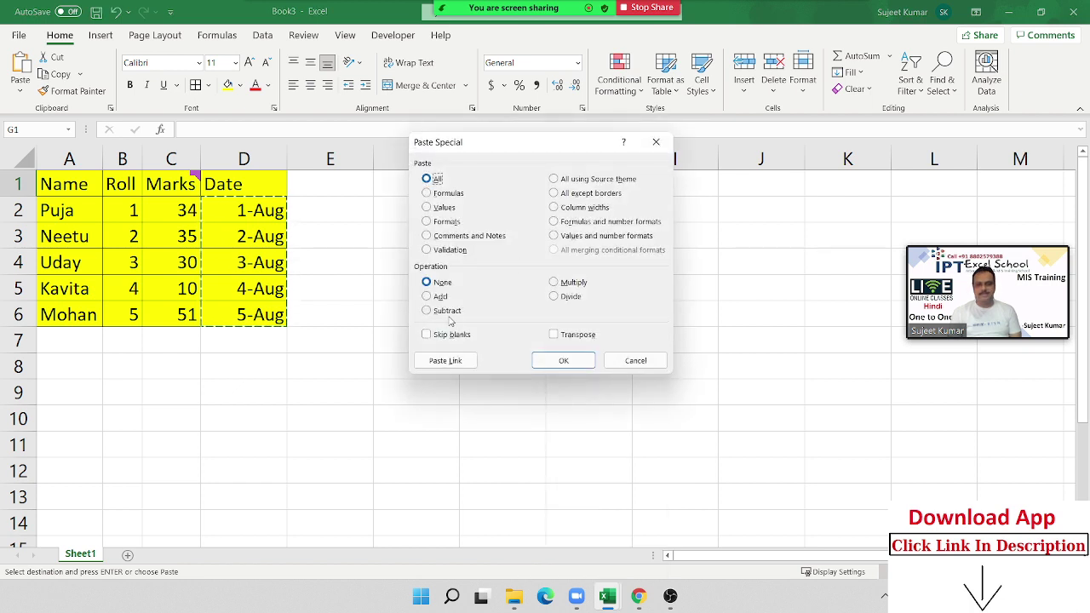
left_click(440, 207)
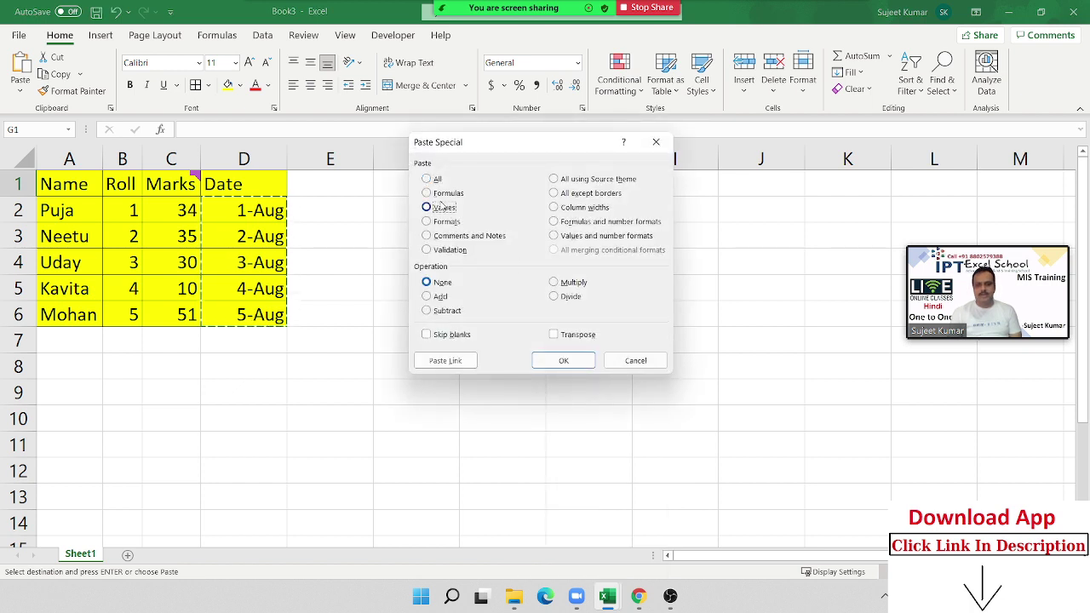
left_click(582, 363)
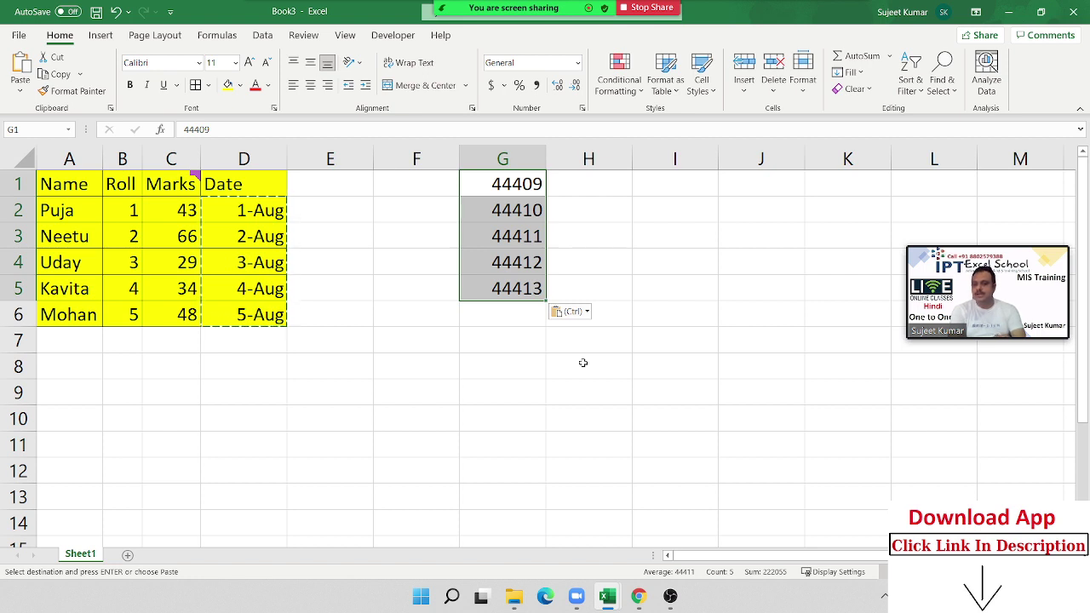
Step: Enter 1 in F8 and apply the date format with Ctrl+Shift+#
left_click(404, 372)
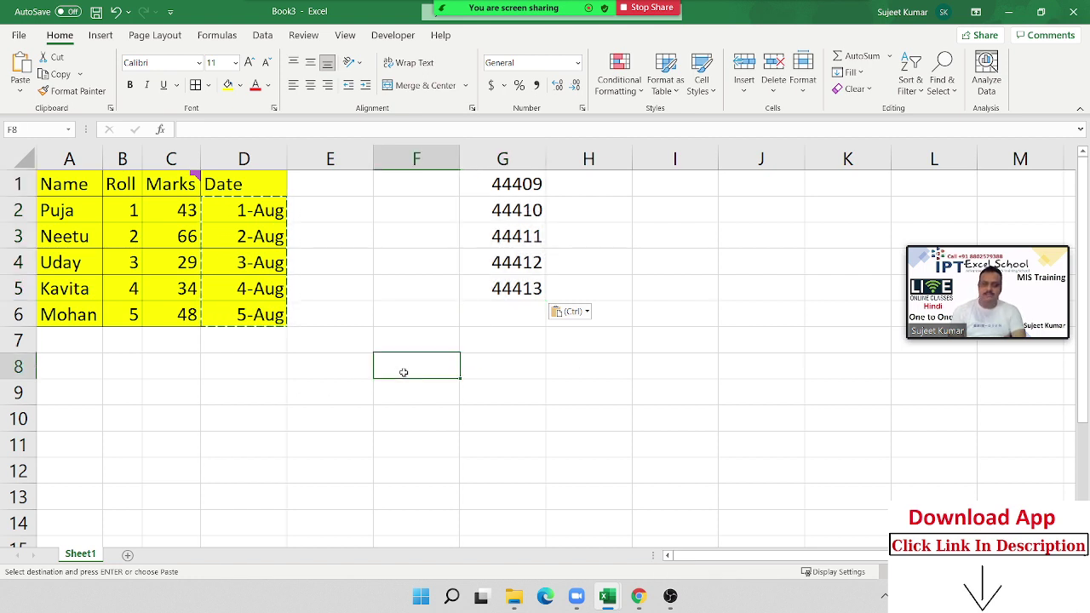
type("1")
key("Return")
left_click(403, 372)
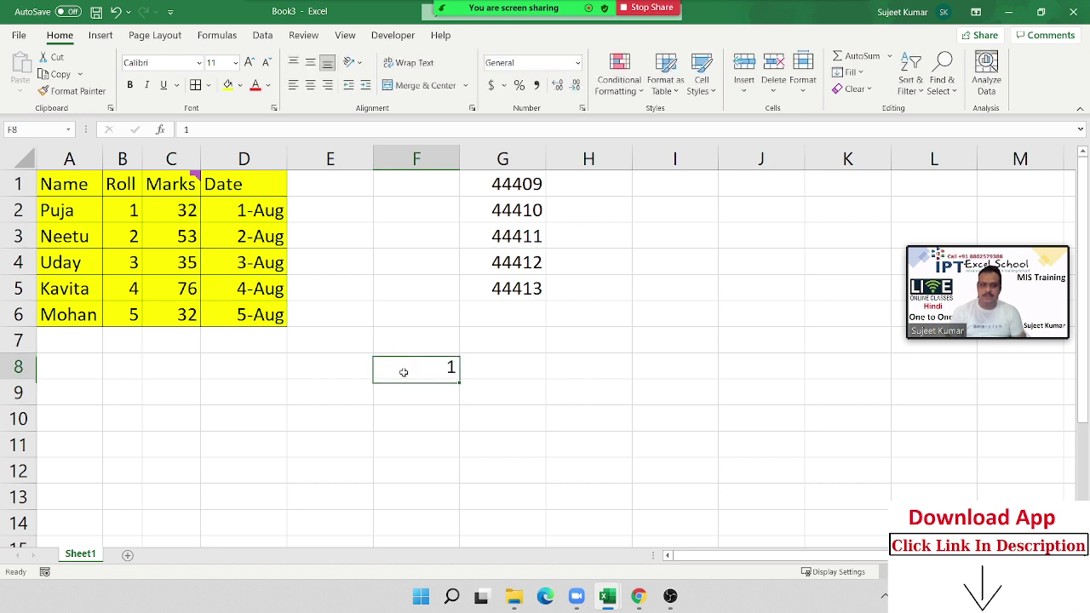
key("ctrl+shift+3")
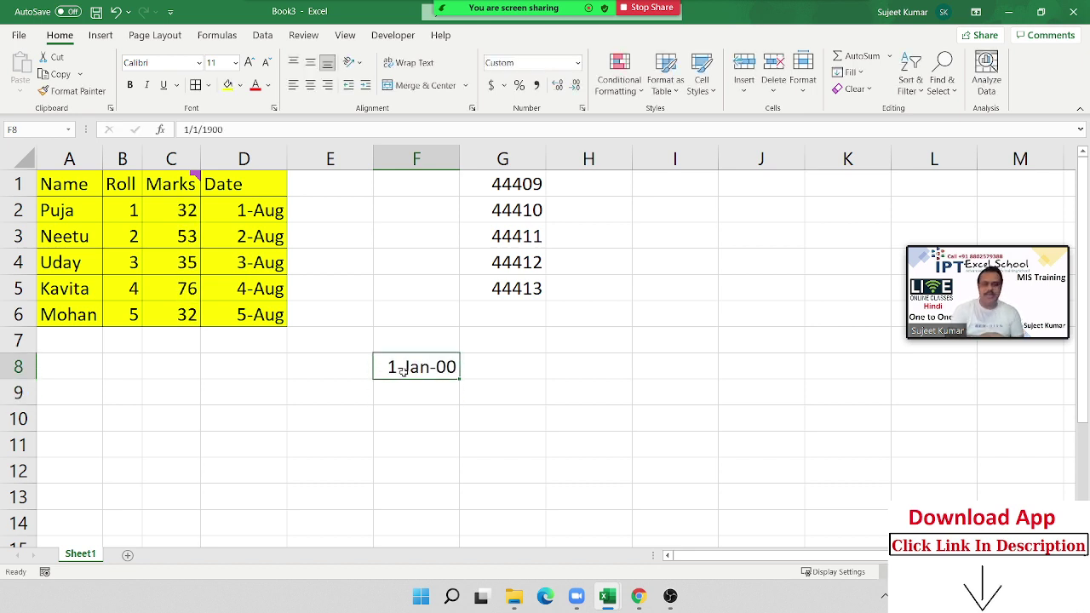
double_click(403, 373)
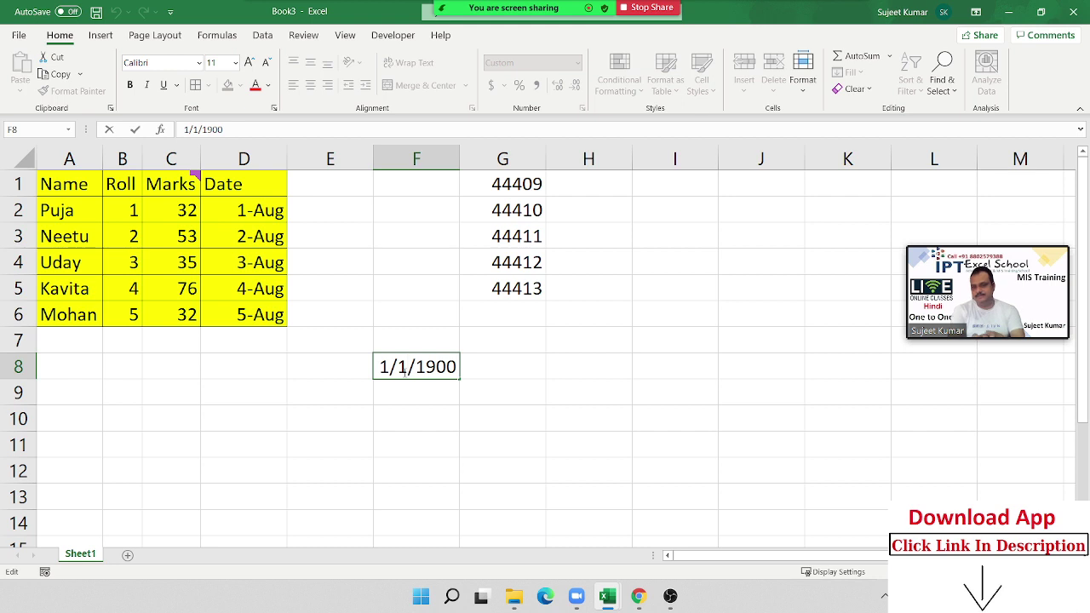
key("Escape")
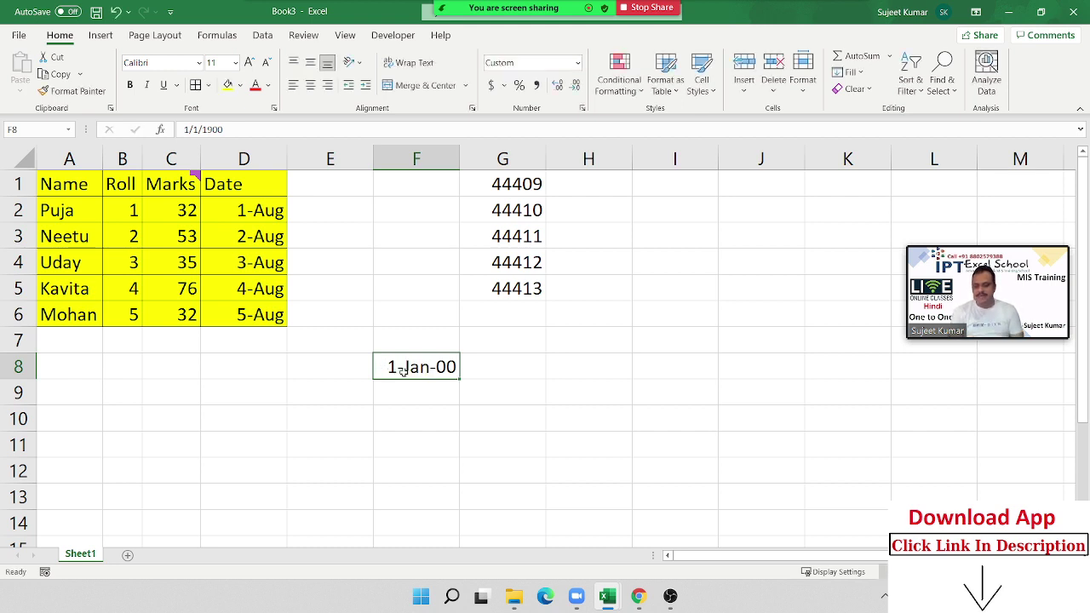
Step: Retype 31, 36, 85 and 367 in F8 to see how each shows as a date
type("31")
key("Return")
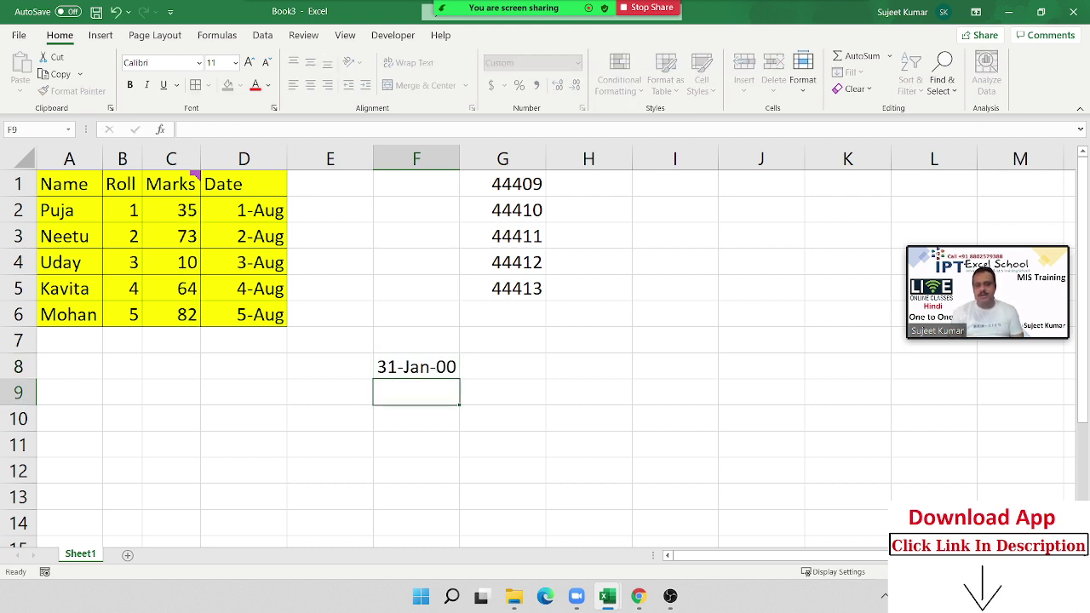
left_click(416, 366)
type("36")
key("ctrl+Return")
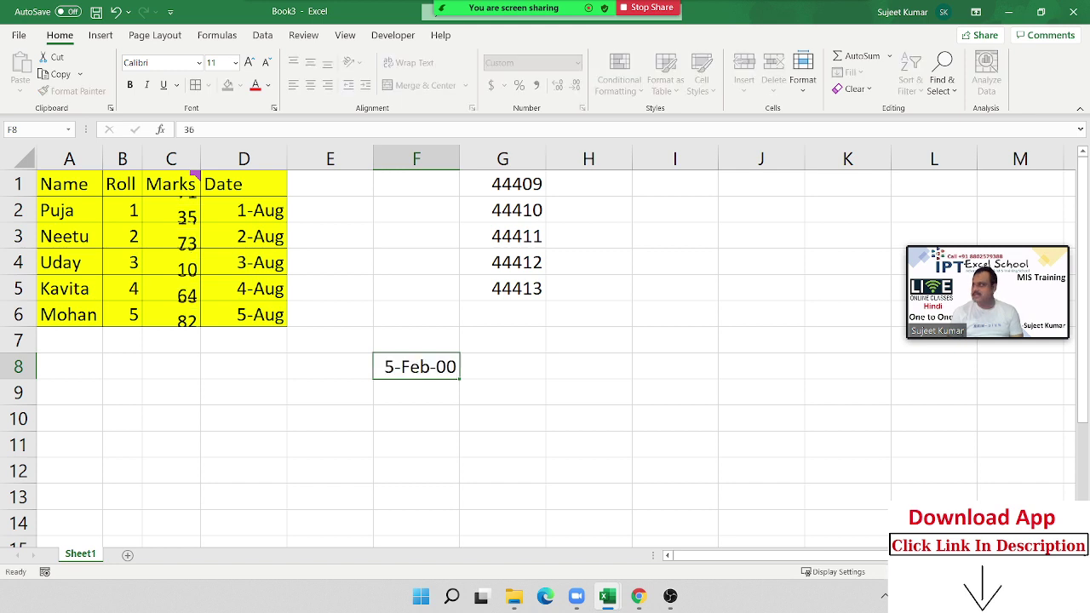
left_click(416, 366)
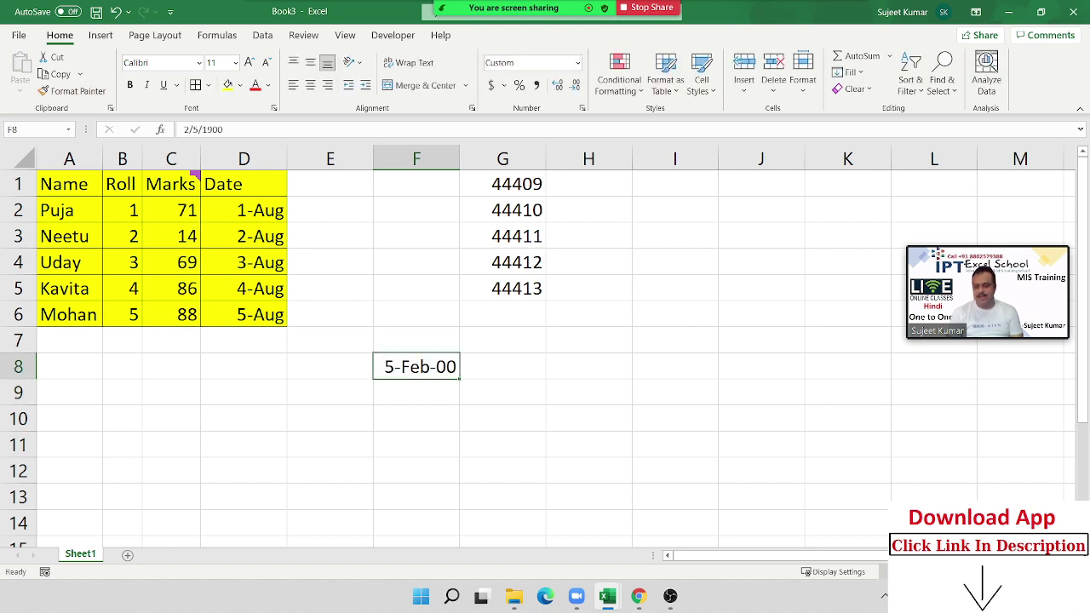
type("85")
key("Return")
left_click(420, 367)
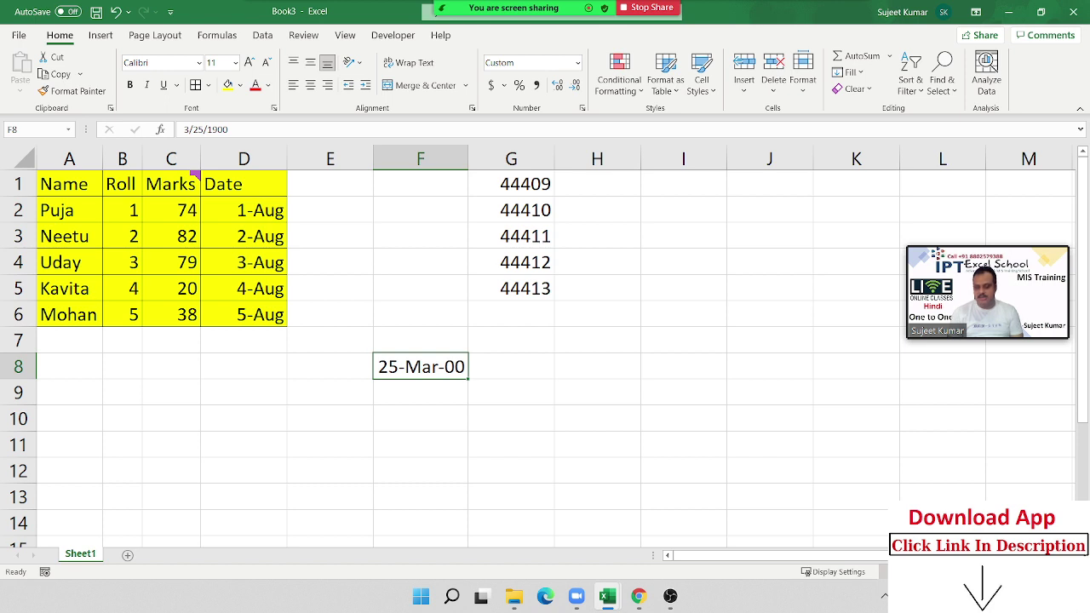
type("367")
key("Return")
Step: Enter 44409 in F8 to show 1-Aug-21, then clear F8
left_click(420, 366)
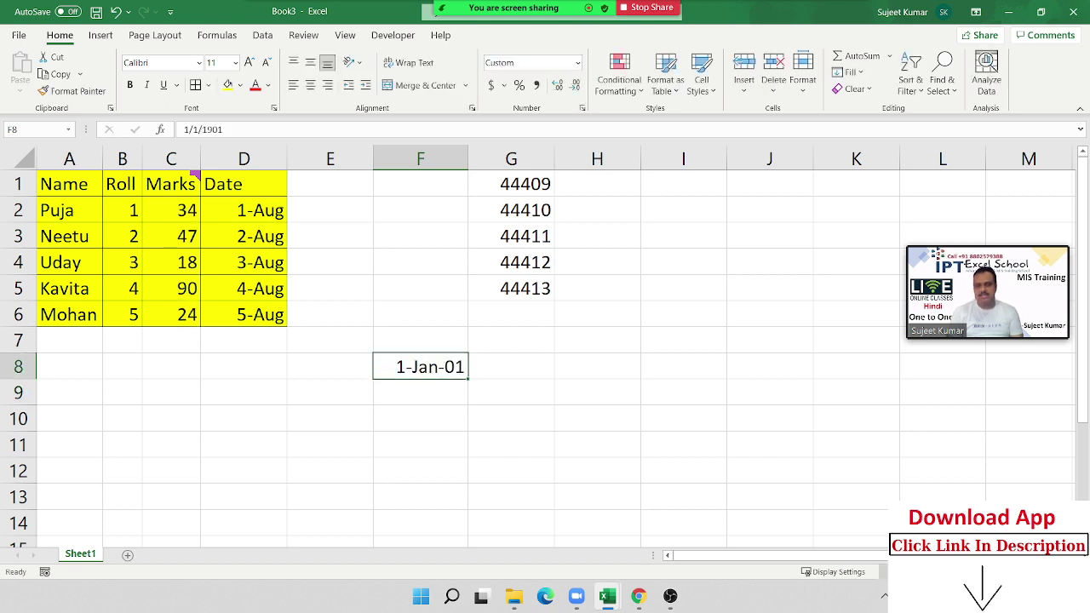
type("4440")
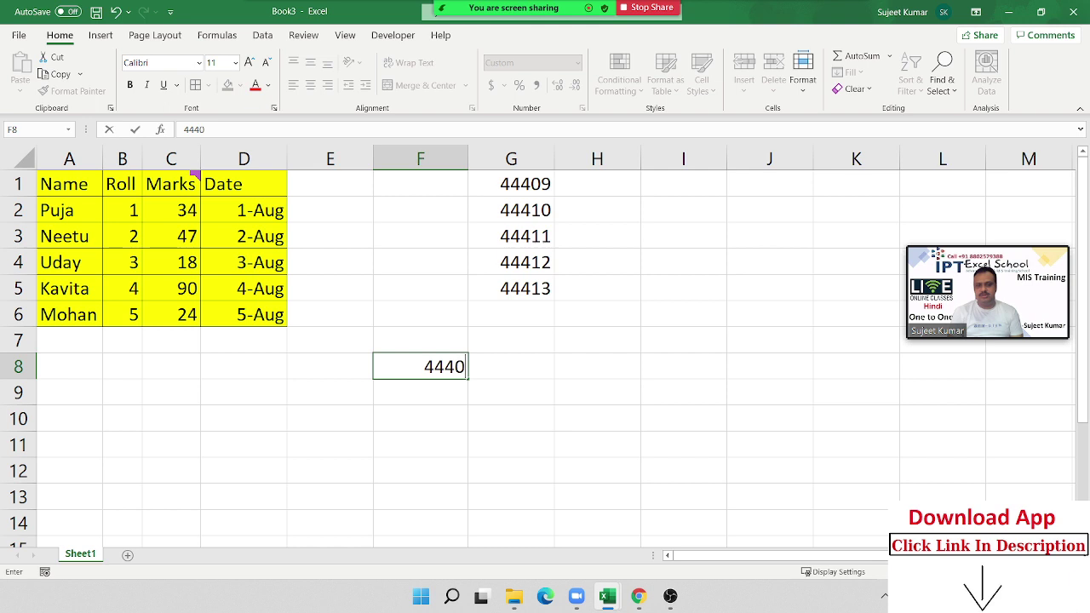
type("9")
key("Return")
left_click(420, 366)
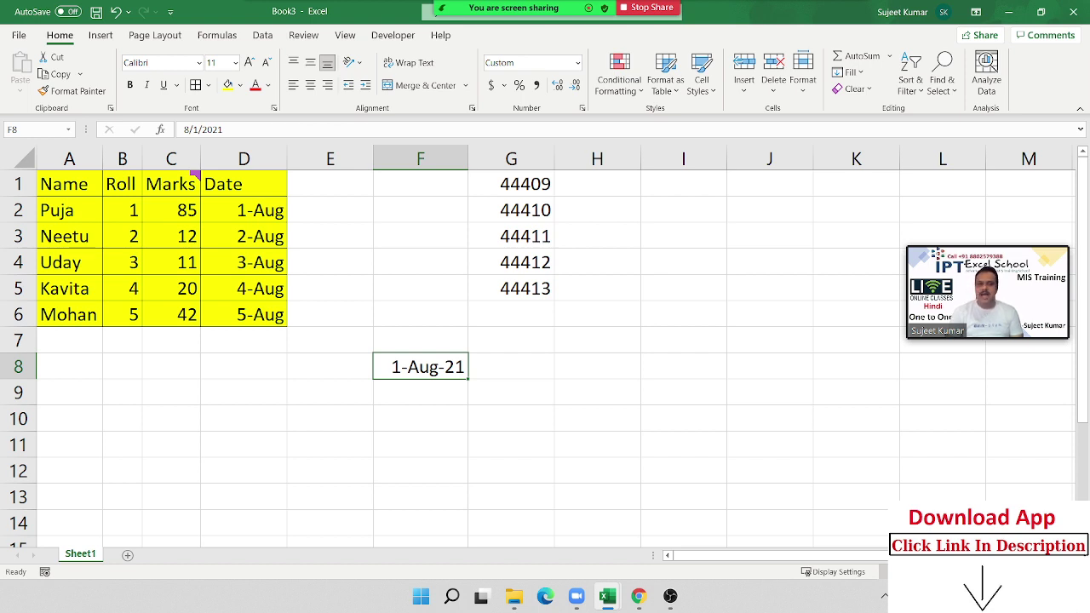
key("Delete")
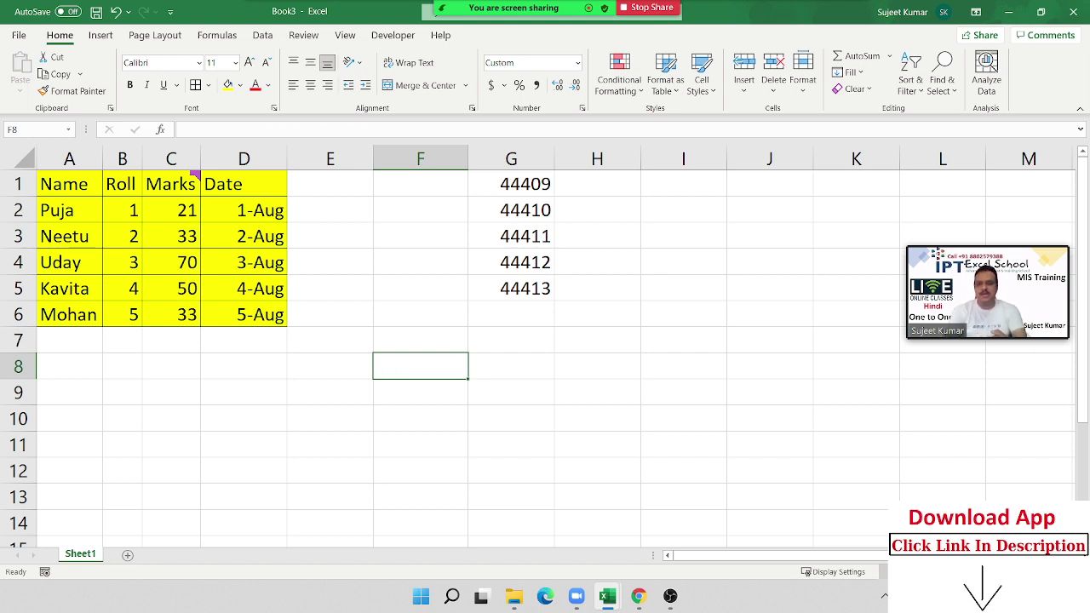
Step: Enter text 1asd in F10 and =F10+10 in F11, which returns #VALUE!
key("Down")
key("Down")
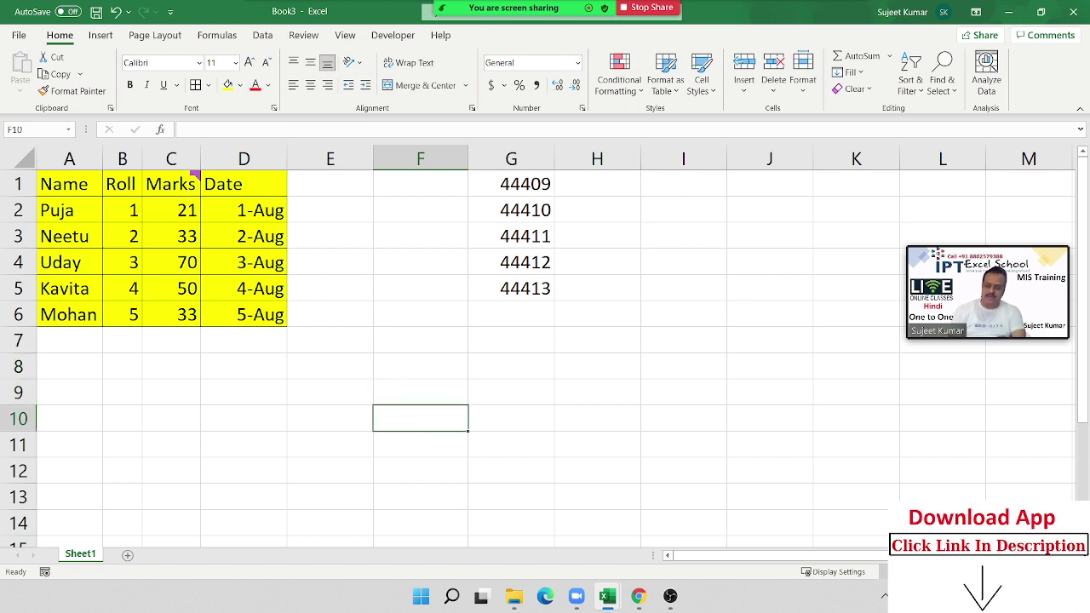
type("1asd")
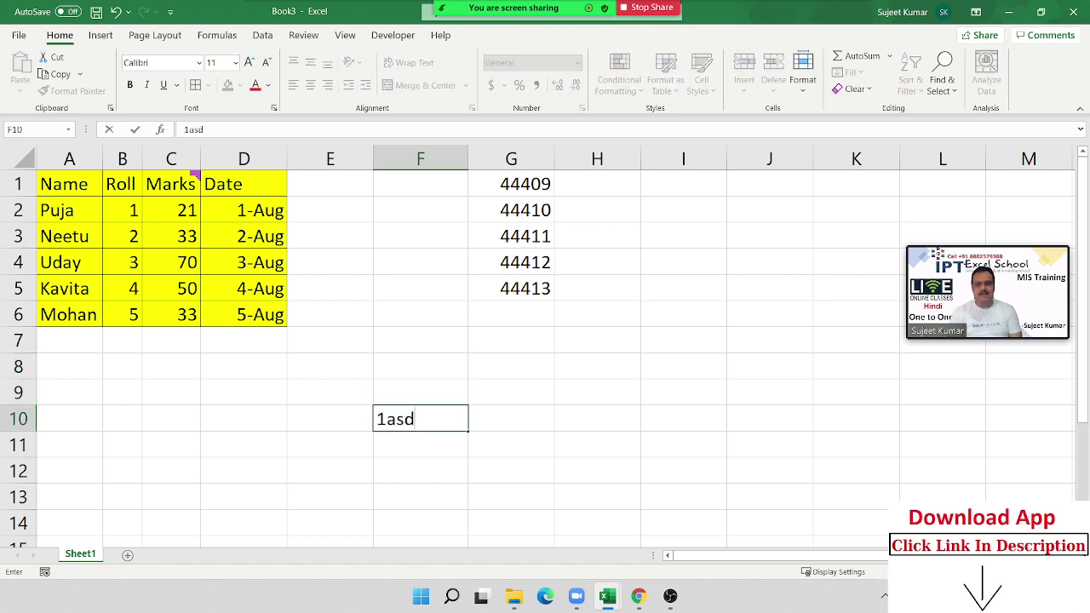
key("Return")
type("=")
key("Up")
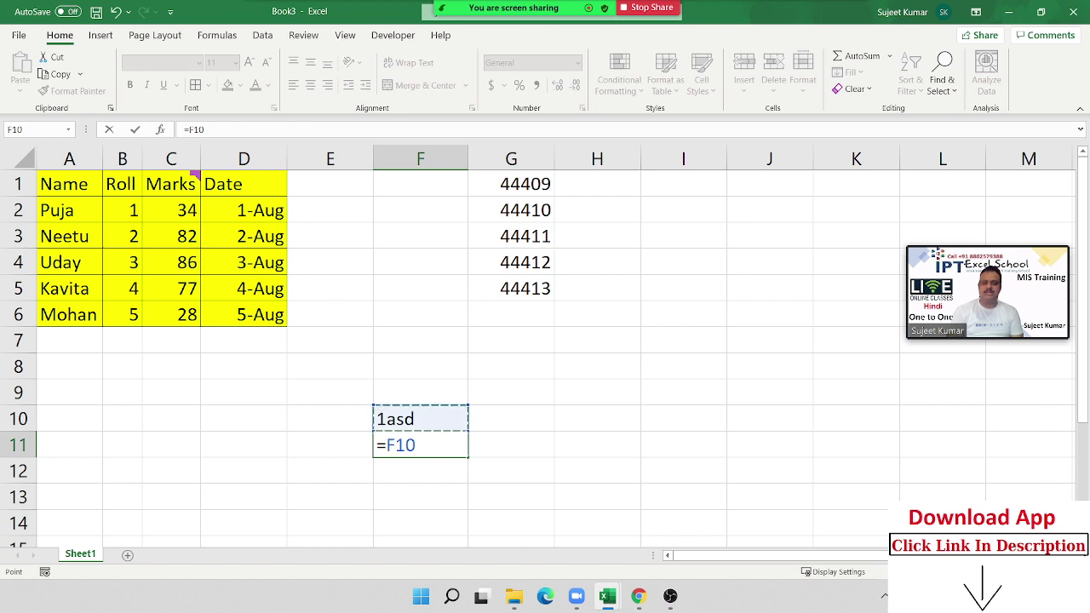
type("+10")
key("Return")
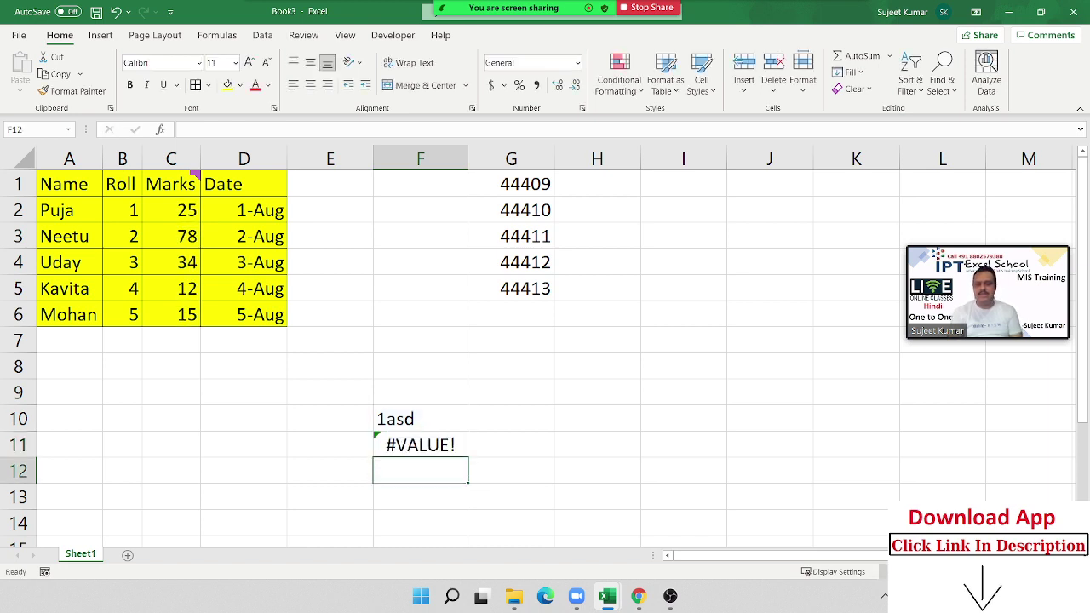
left_click(420, 444)
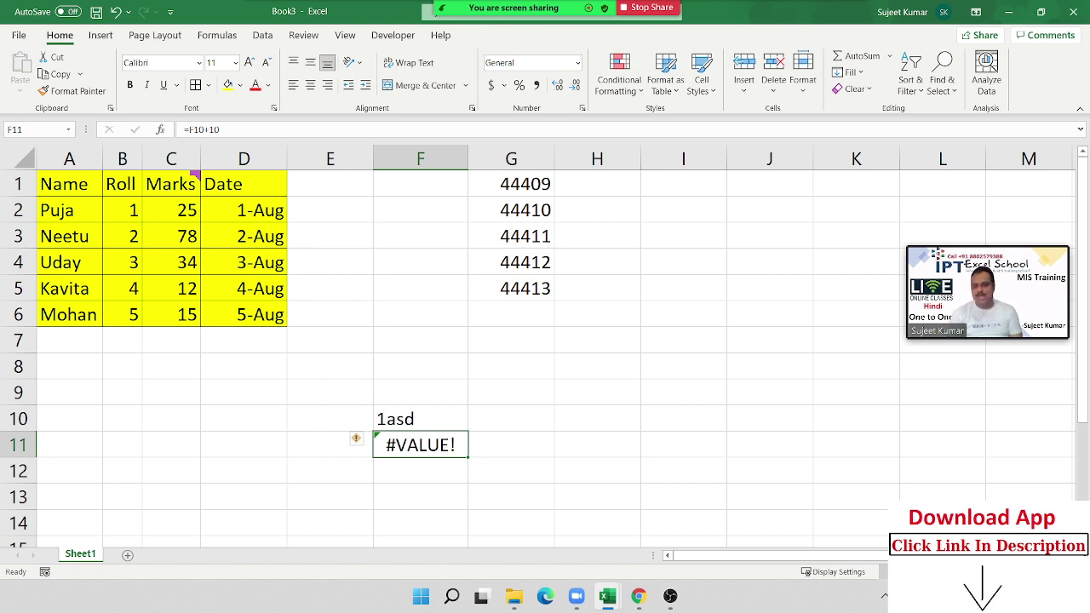
key("Up")
key("Up")
key("Up")
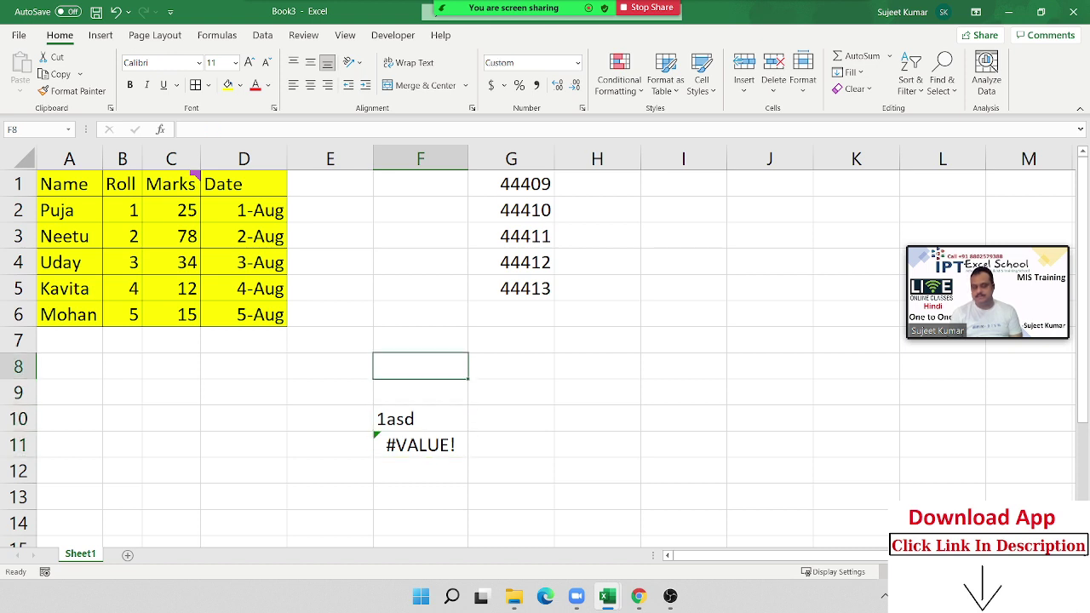
Step: Enter the date 1/1 in F8 and the formula =F8+20 in G8
type("1/")
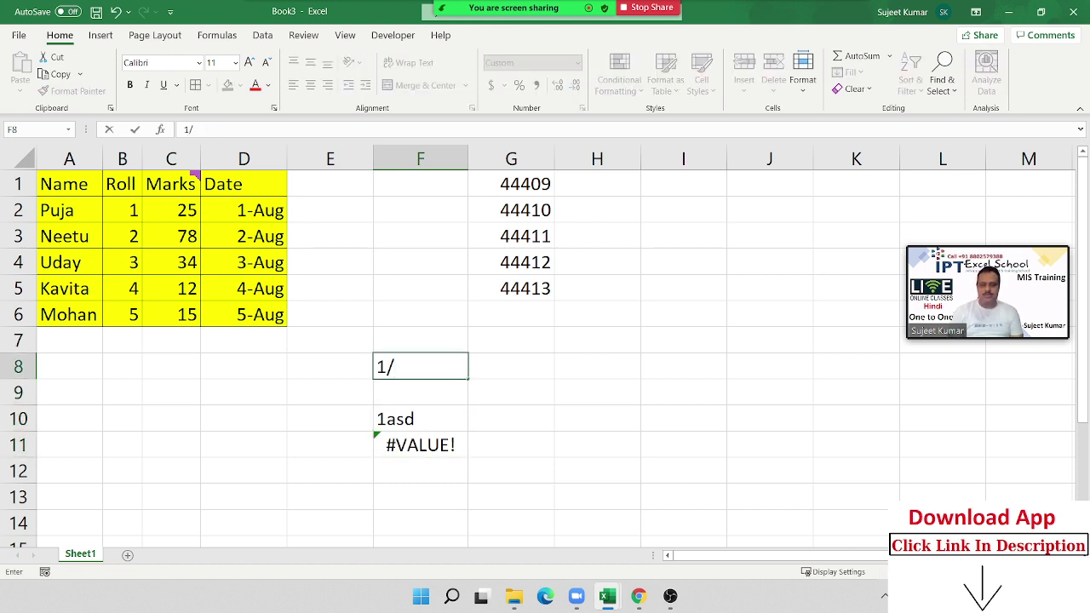
type("1")
key("Return")
key("Up")
key("Right")
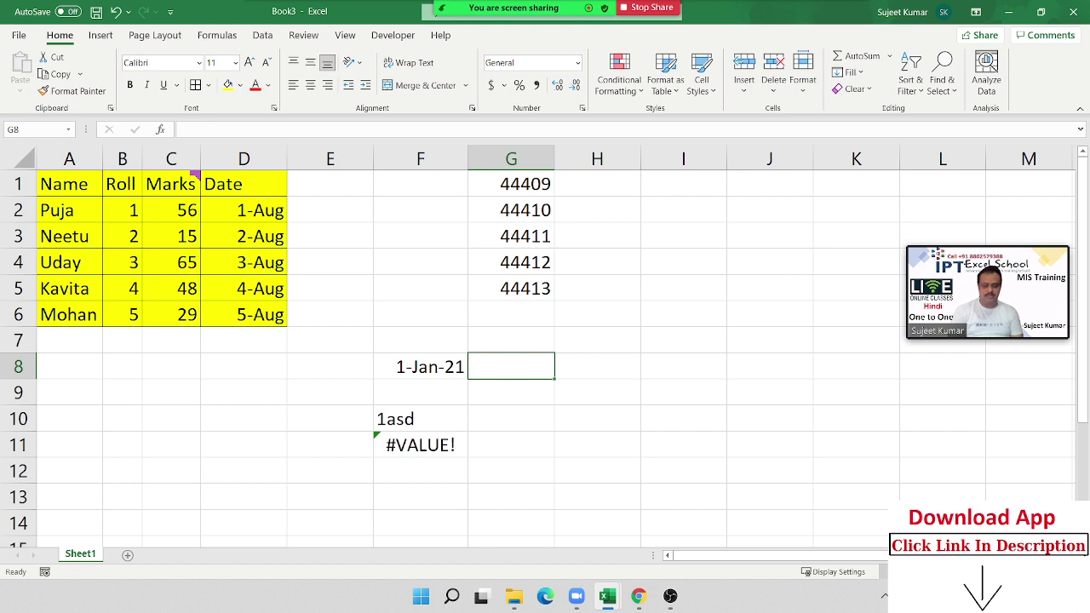
type("=")
key("Left")
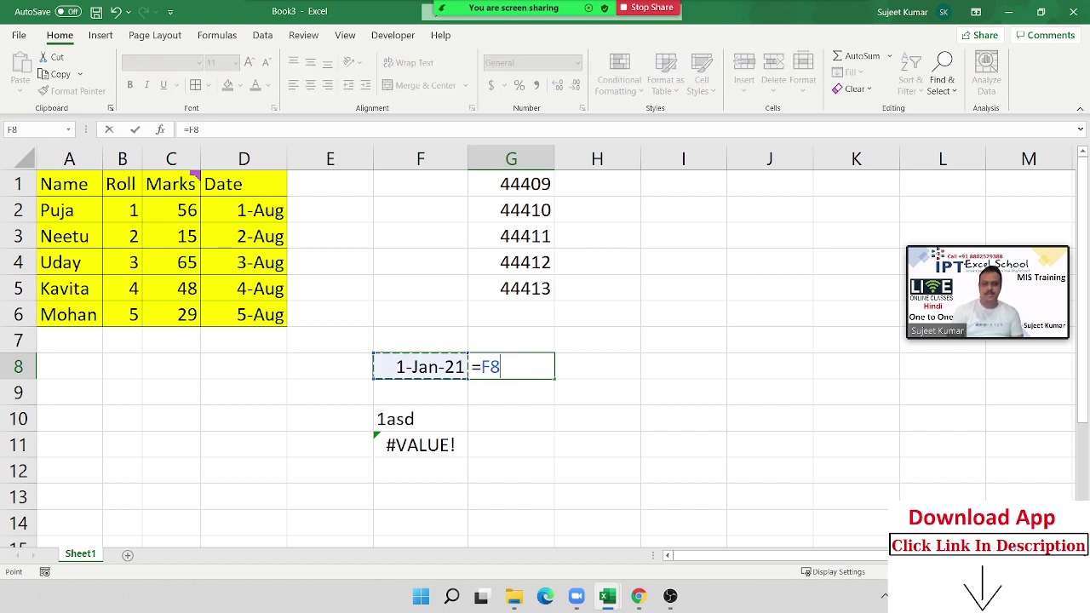
type("+20")
key("Return")
key("Up")
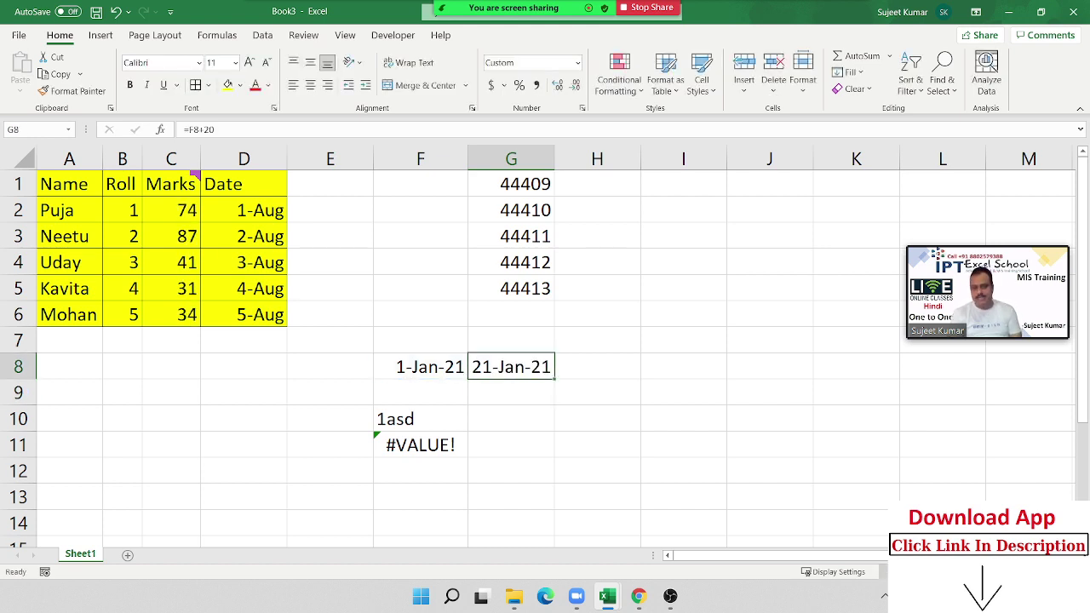
Step: Show F8 and G8 as plain numbers 44197 and 44217 with Ctrl+Shift+~
key("Left")
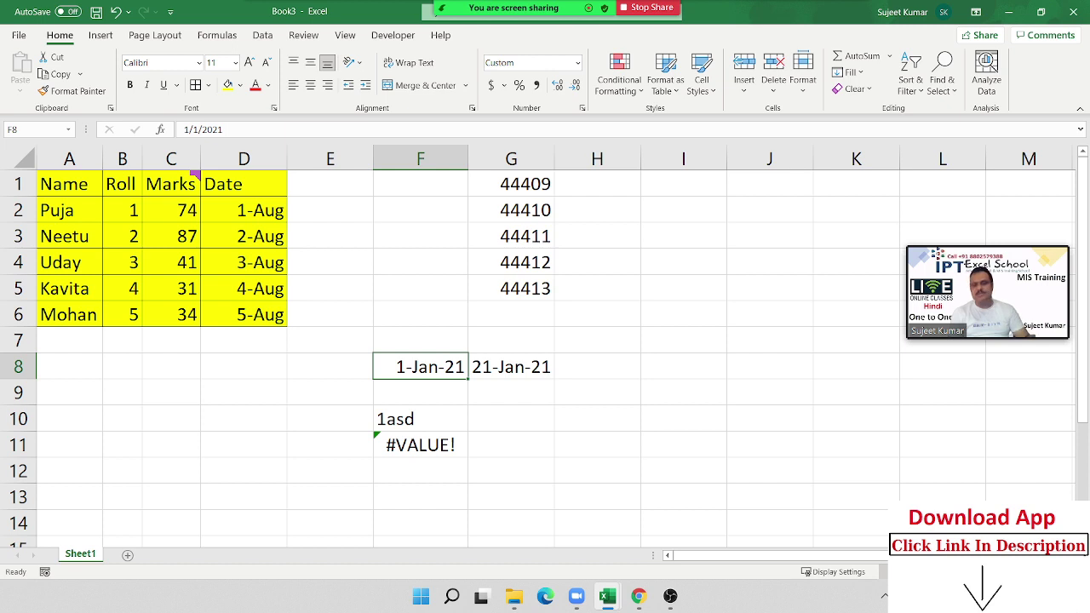
key("ctrl+shift+asciitilde")
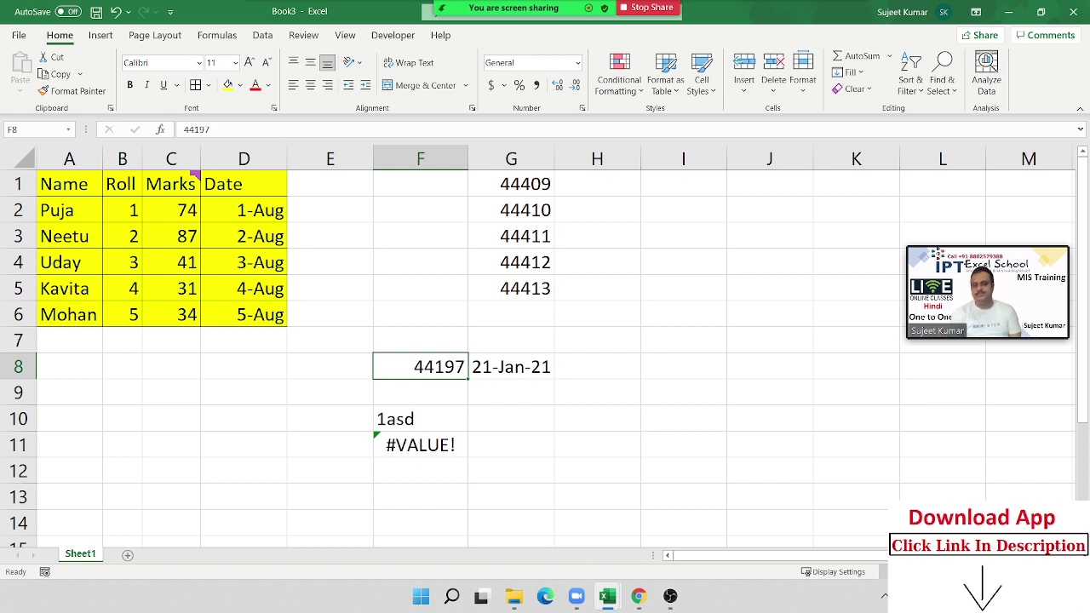
left_click(511, 366)
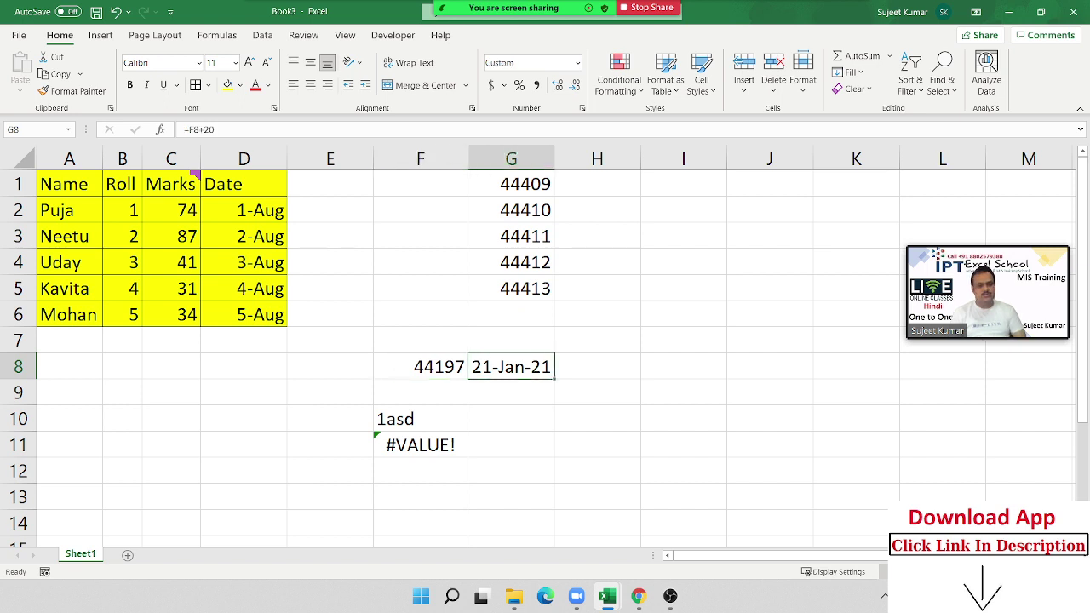
key("ctrl+shift+asciitilde")
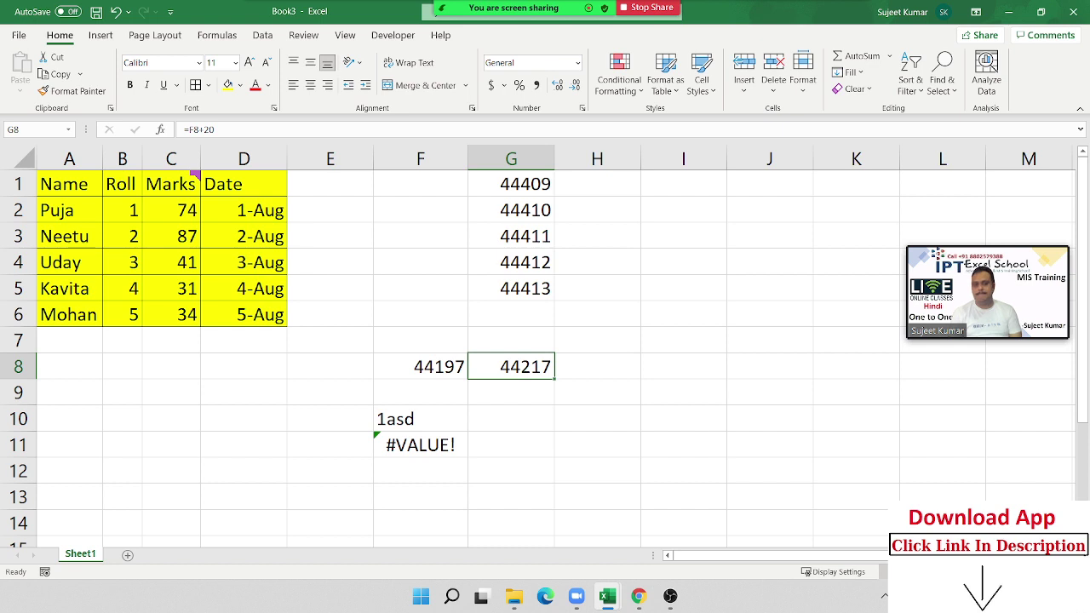
key("Left")
key("shift+Right")
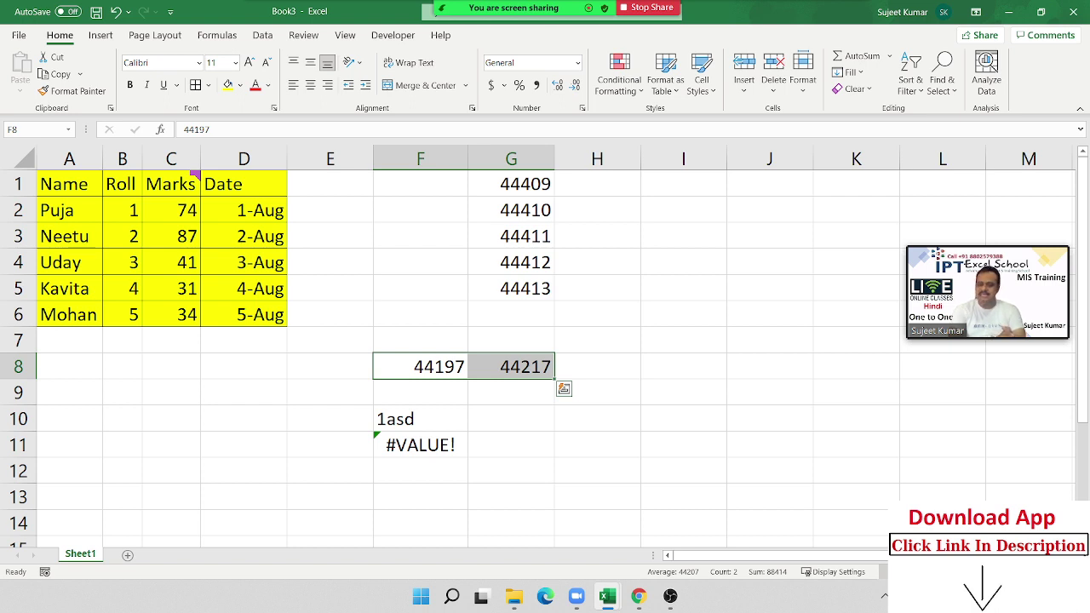
Step: Clear the scratch cells E1:H13
mouse_move(913, 315)
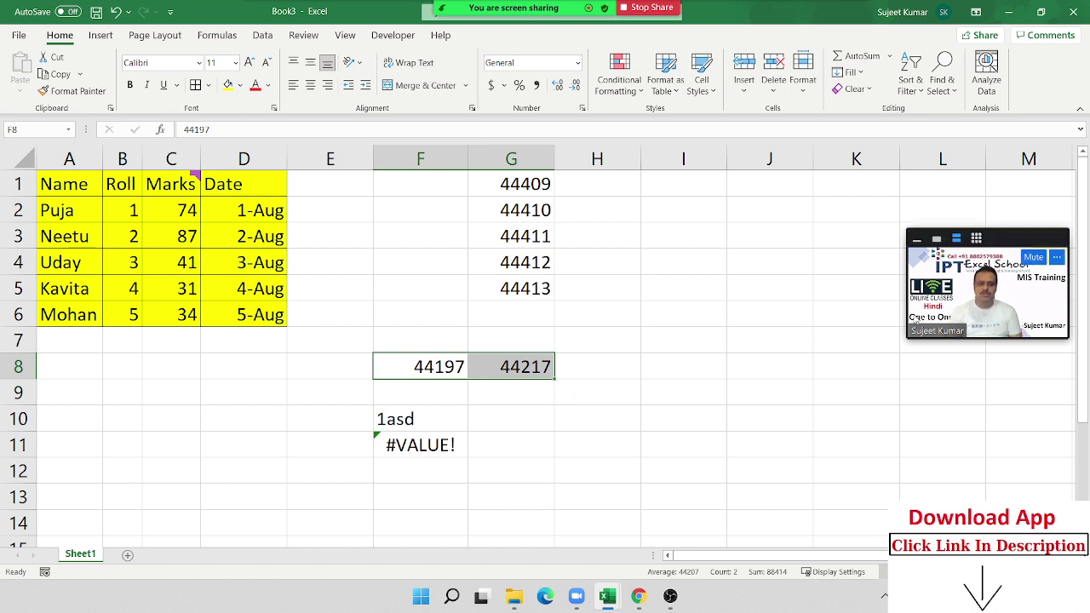
left_click_drag(360, 185, 615, 495)
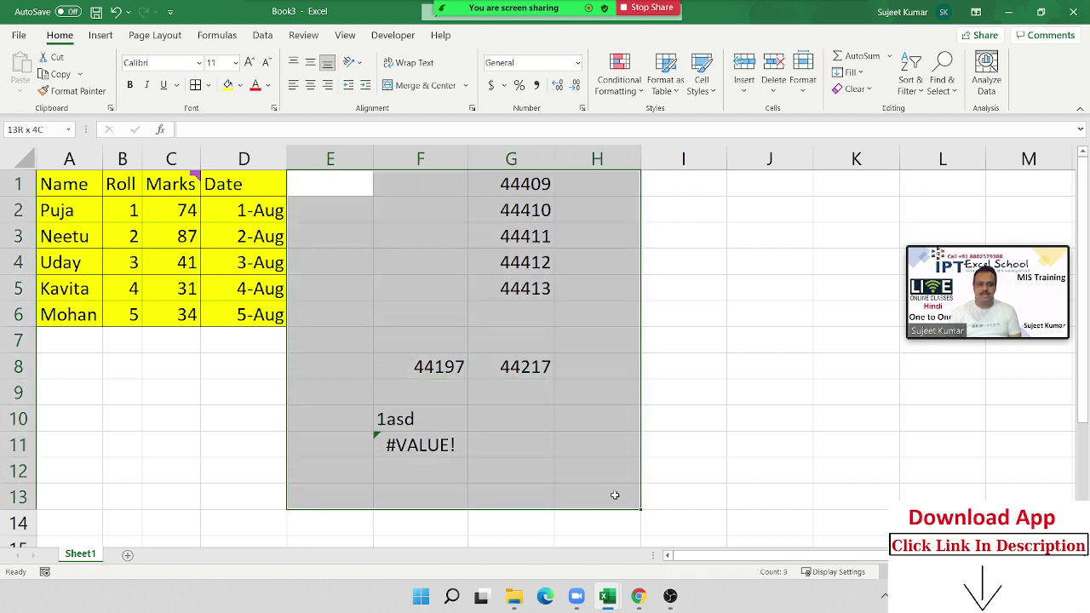
key("Delete")
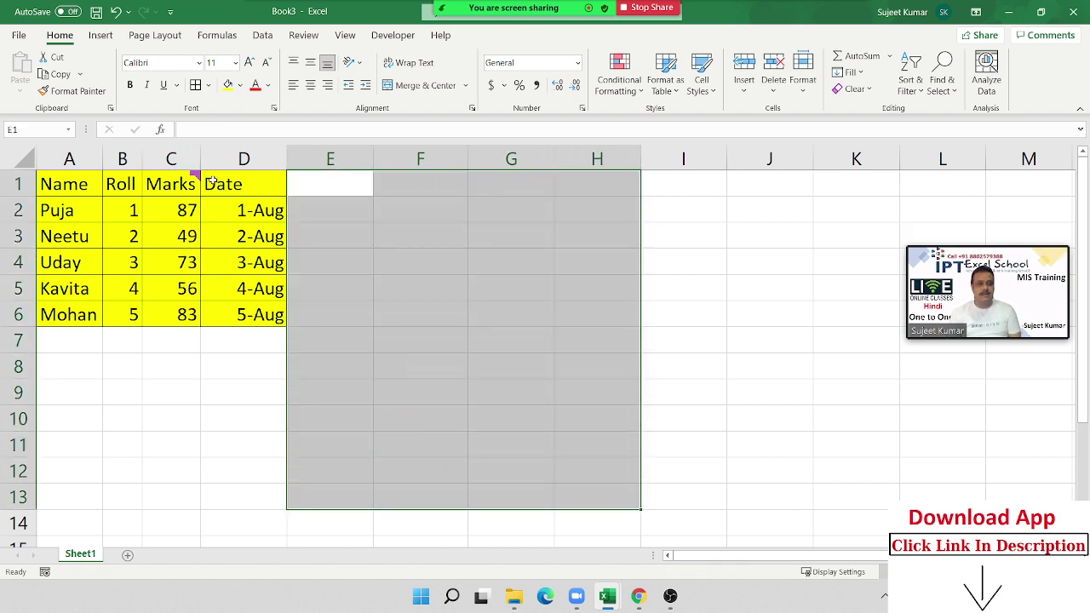
Step: Copy D1:D6 and paste it into G1 as Values and number formats
left_click_drag(213, 181, 219, 314)
key("ctrl+c")
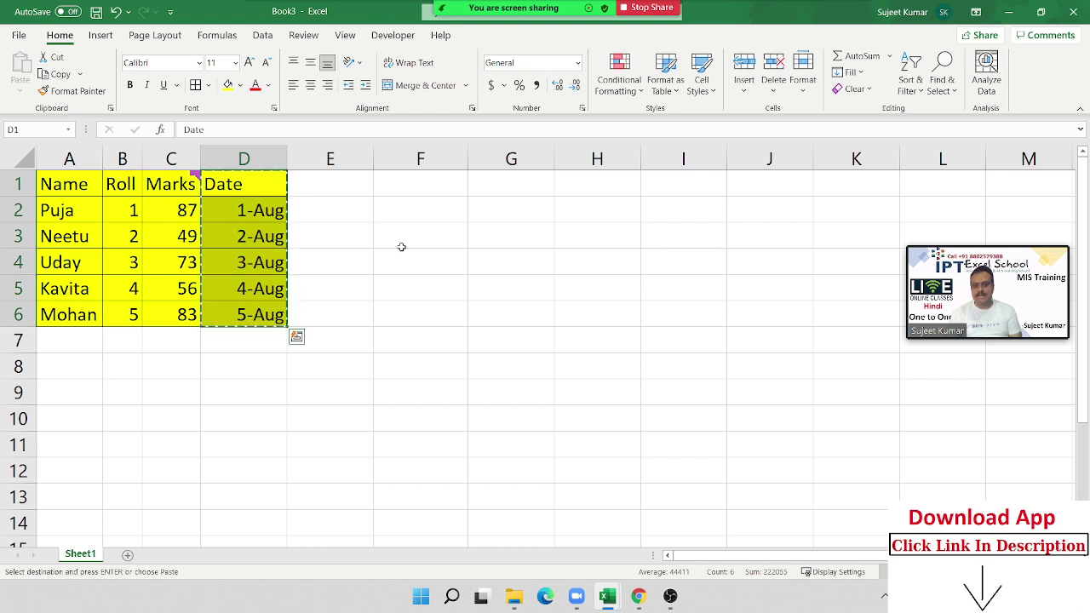
right_click(518, 185)
left_click(572, 272)
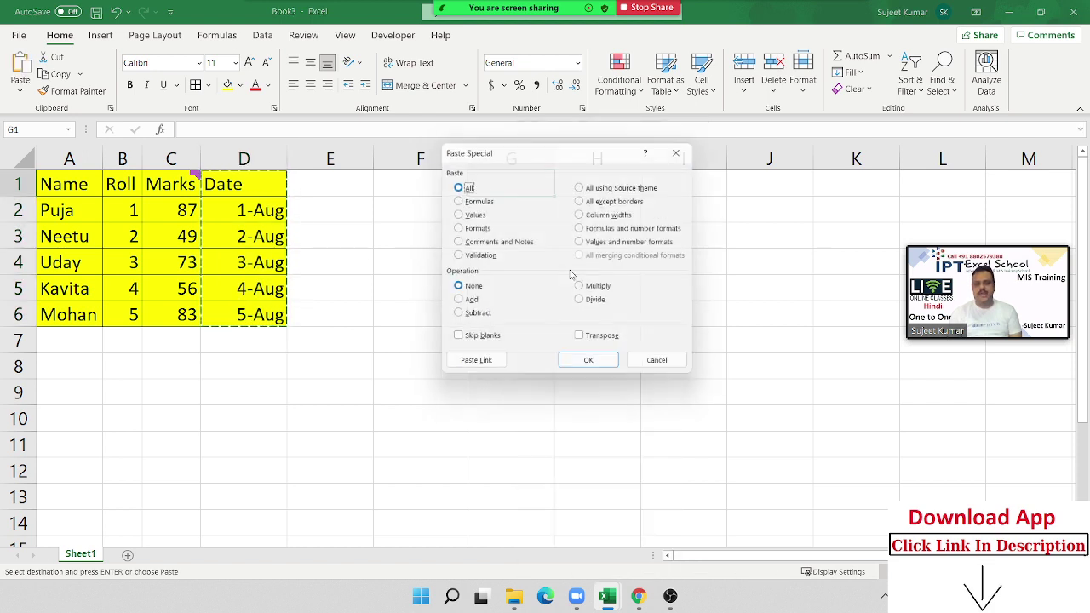
left_click(473, 201)
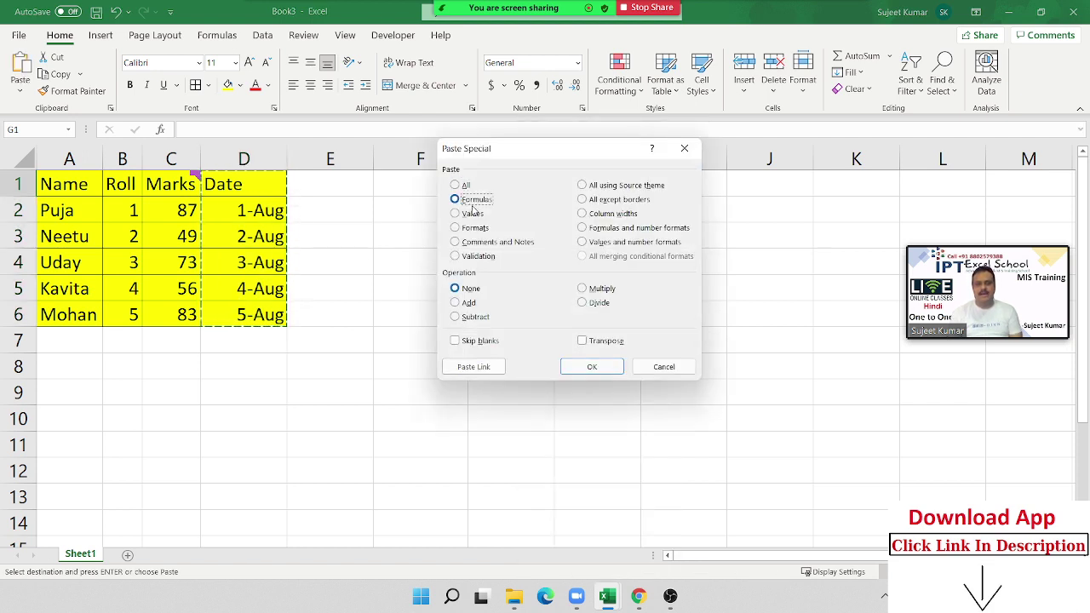
left_click(474, 213)
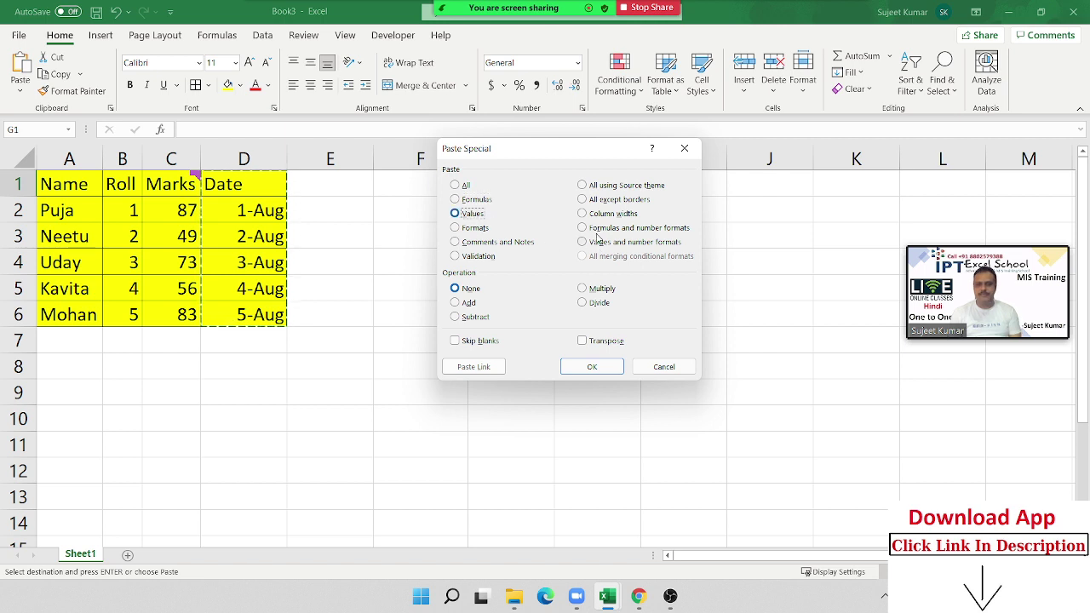
left_click(598, 229)
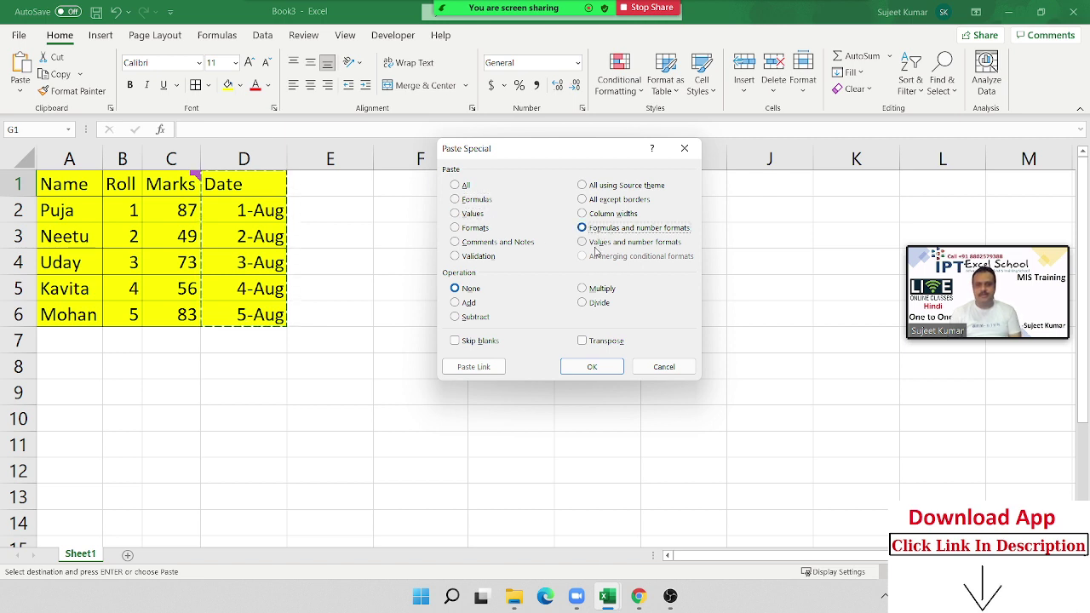
left_click(593, 246)
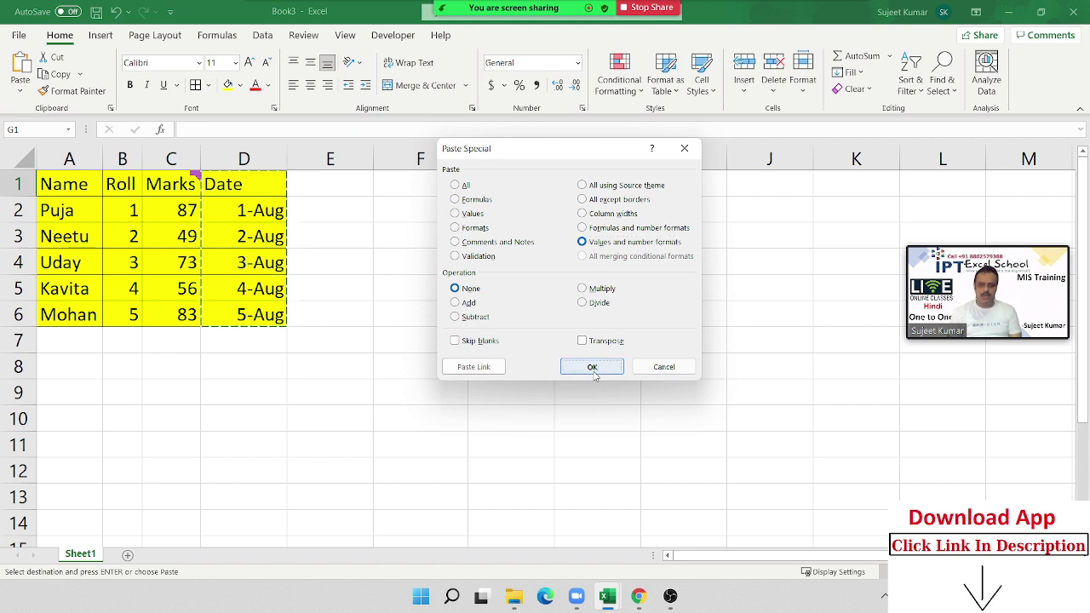
left_click(594, 373)
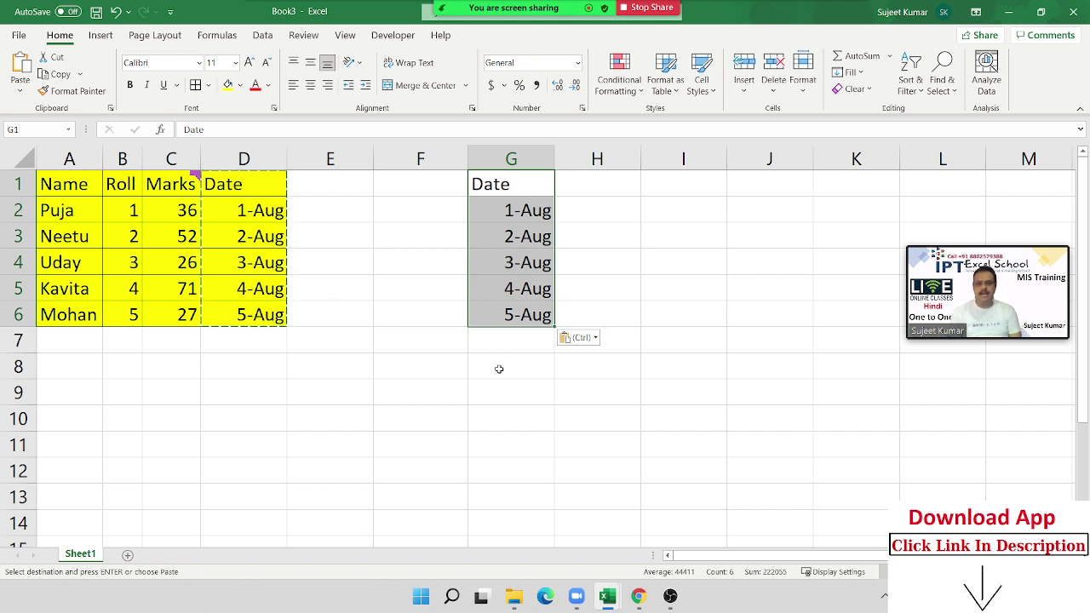
left_click(499, 368)
left_click(517, 304)
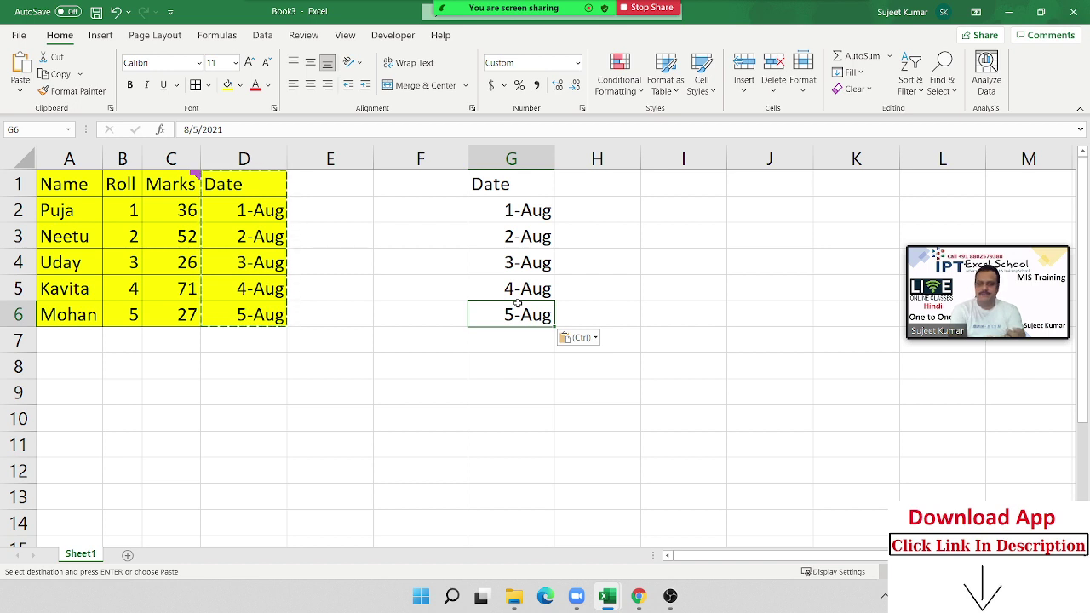
Step: Enter 20 in D15 and 30 in E15
scroll(438, 309, "down", 4)
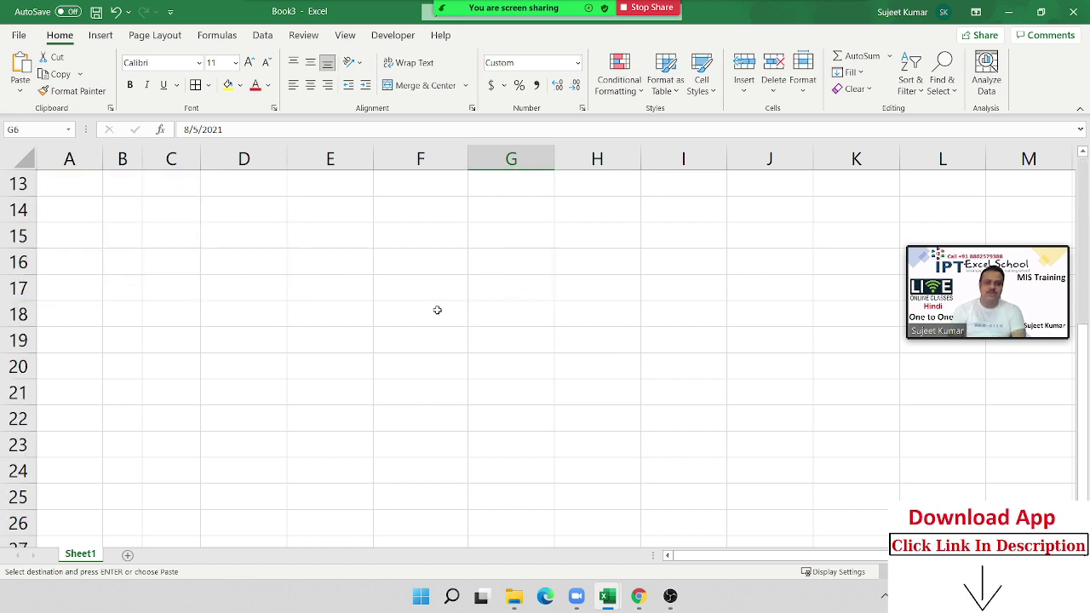
left_click(274, 239)
type("20")
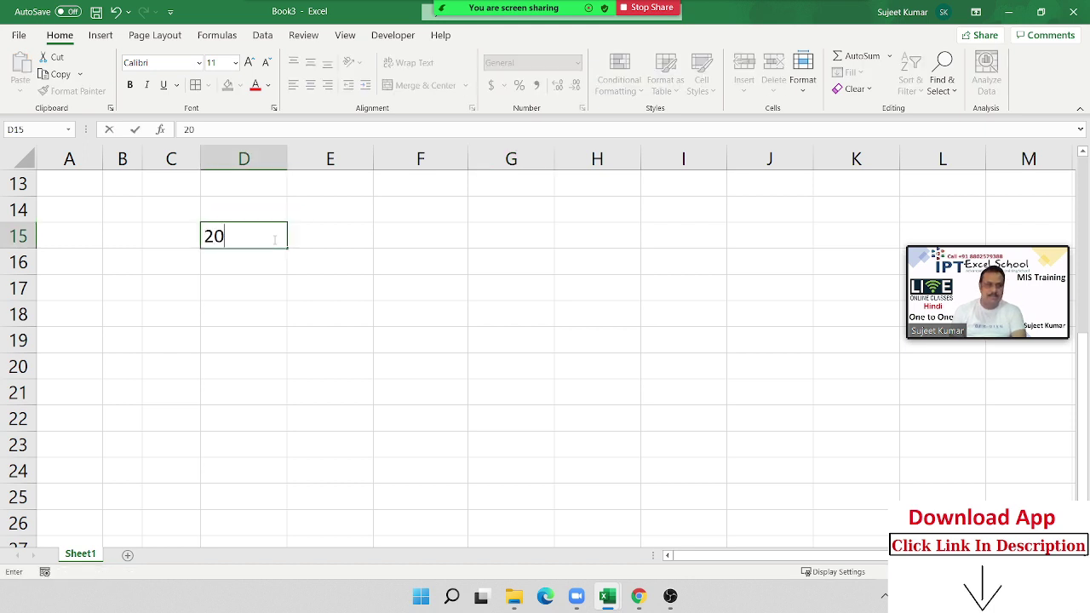
key("Tab")
type("30")
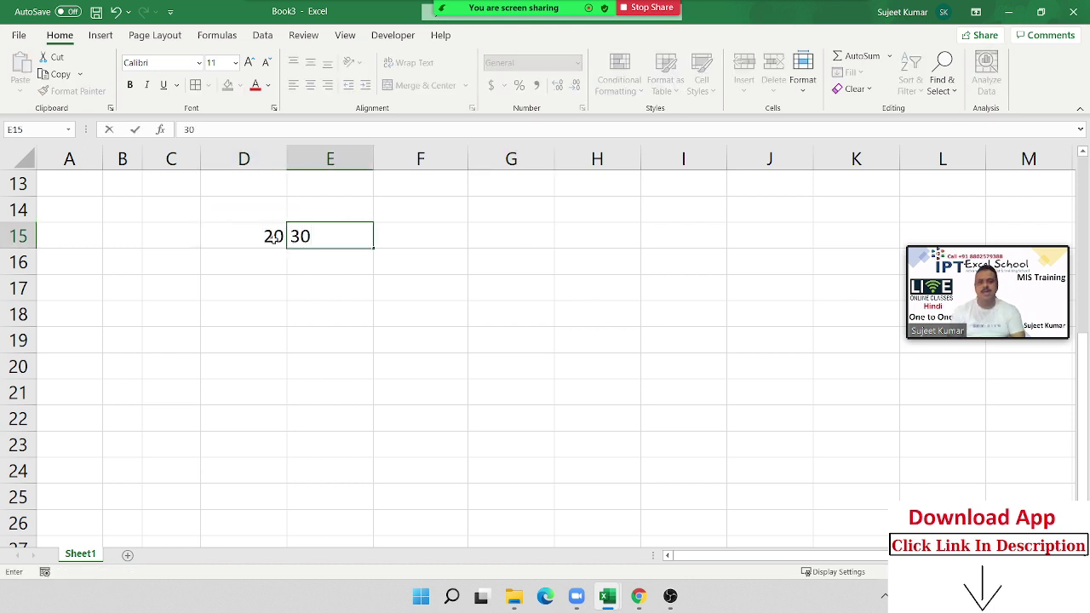
key("Return")
Step: Copy D15 and try a plain paste into E15, then undo it to restore 30
left_click(273, 238)
key("ctrl+c")
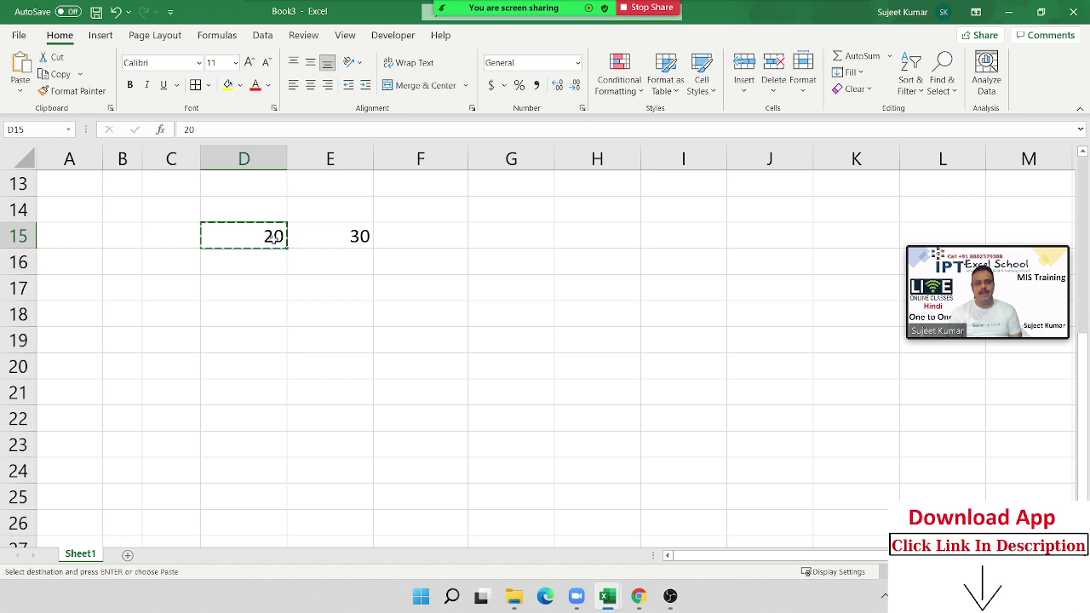
key("Right")
key("ctrl+v")
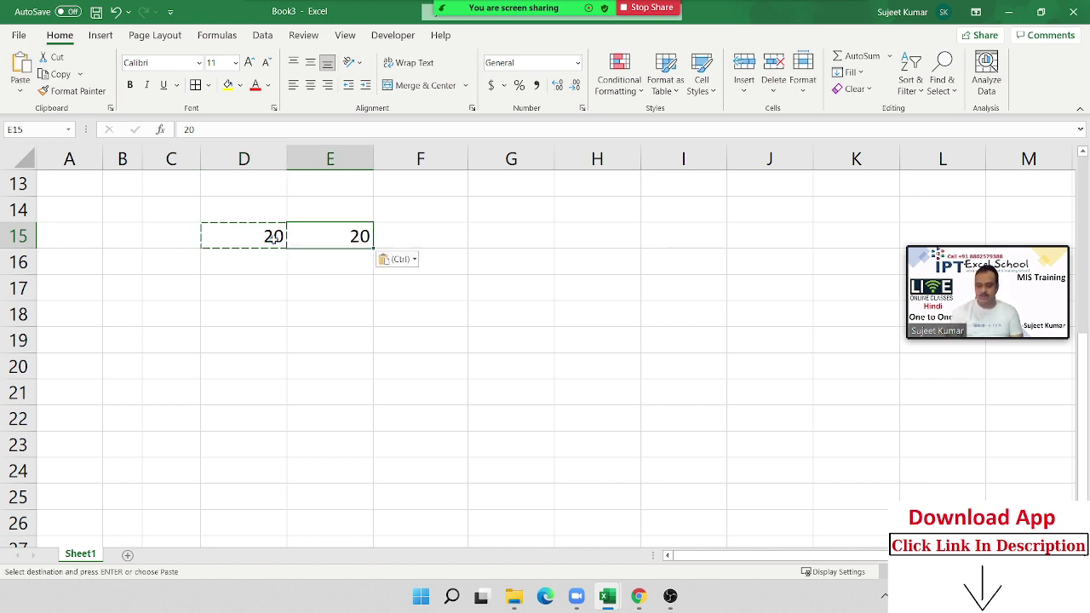
key("ctrl+z")
Step: Paste Special the copied 20 onto E15 with Operation Add, making it 50
right_click(315, 244)
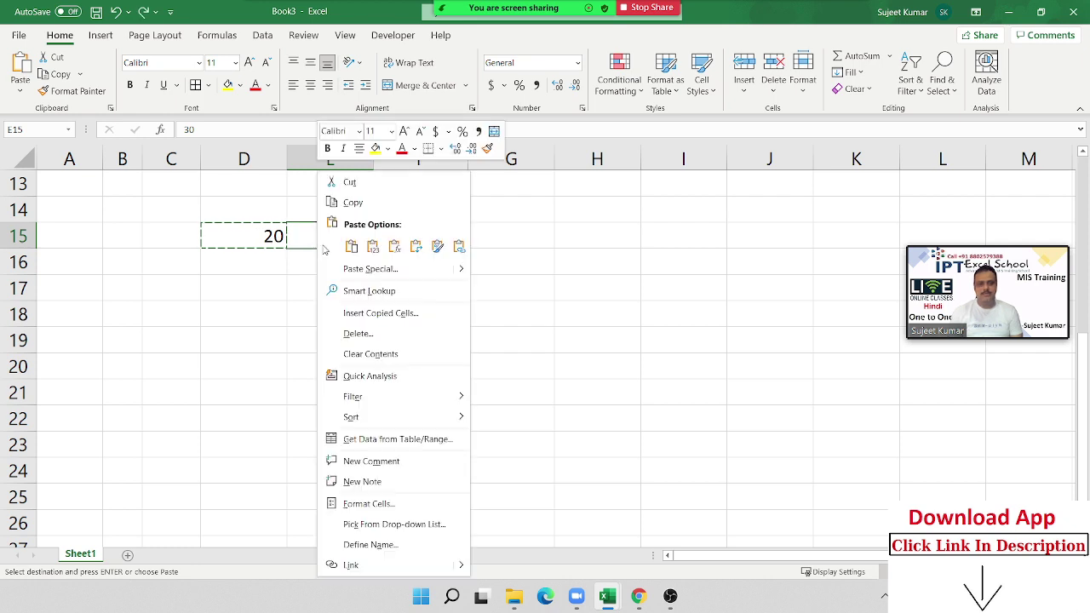
left_click(342, 266)
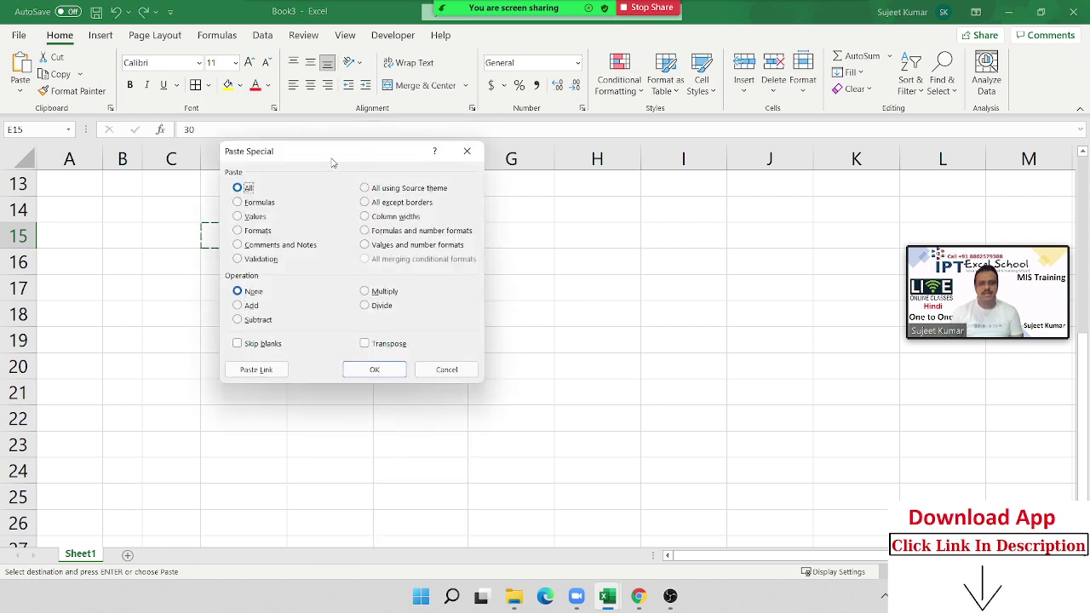
left_click_drag(332, 156, 735, 124)
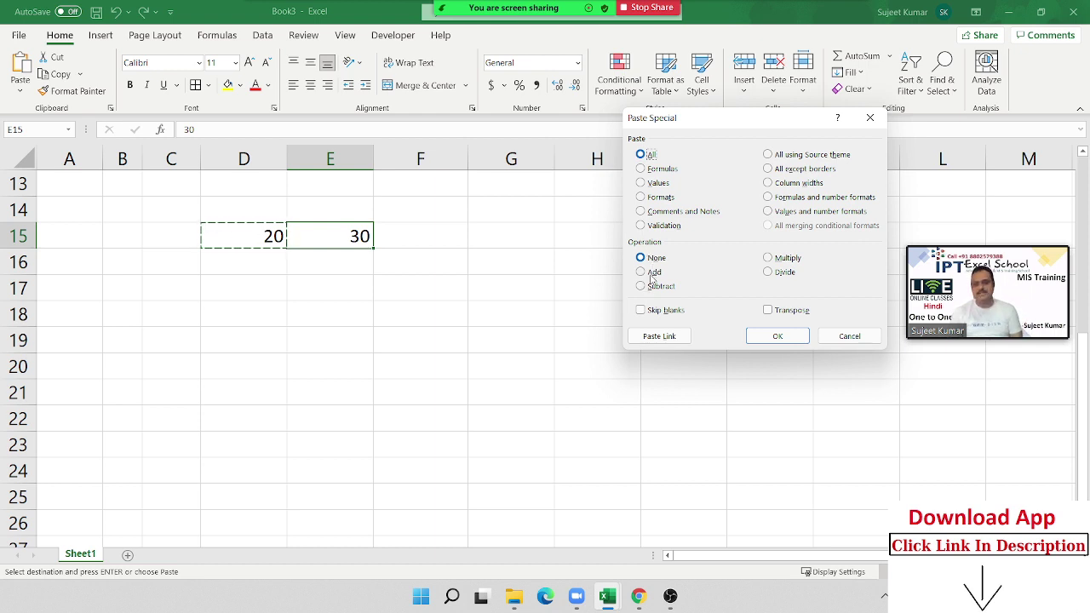
left_click(652, 273)
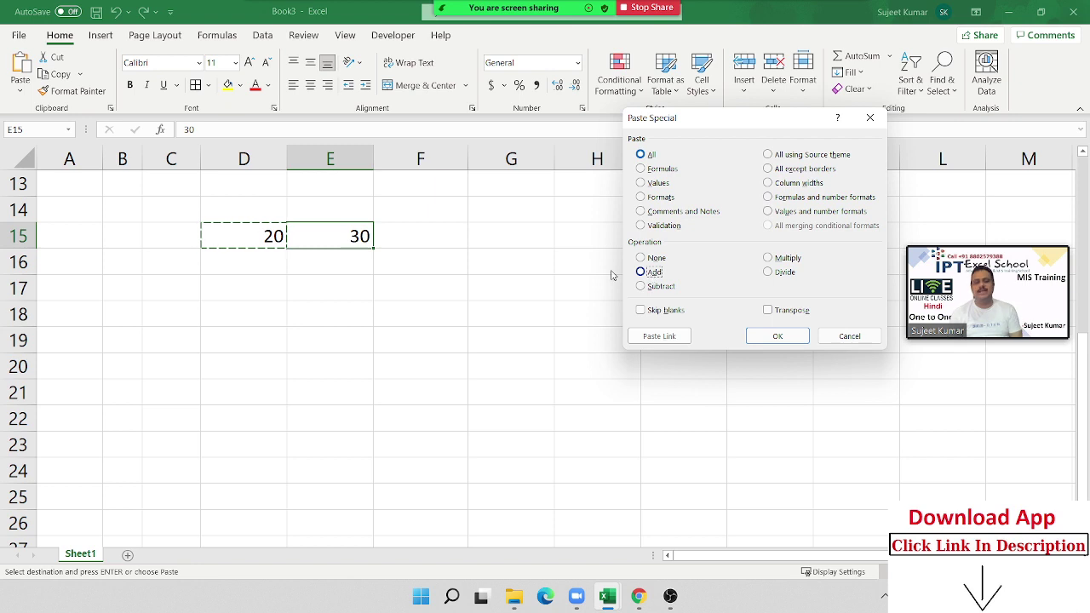
left_click(776, 336)
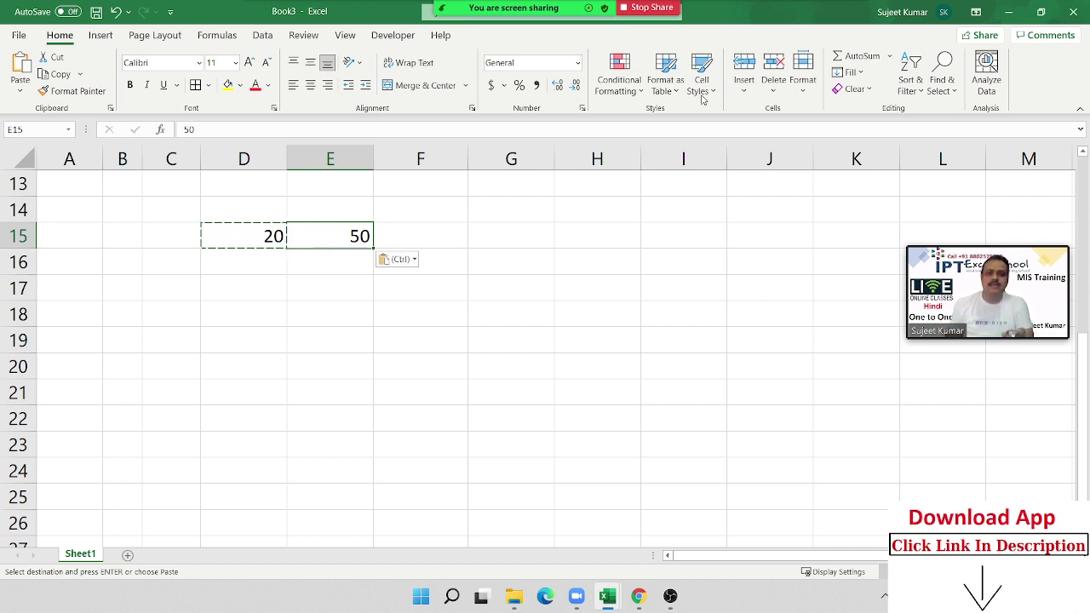
left_click(652, 9)
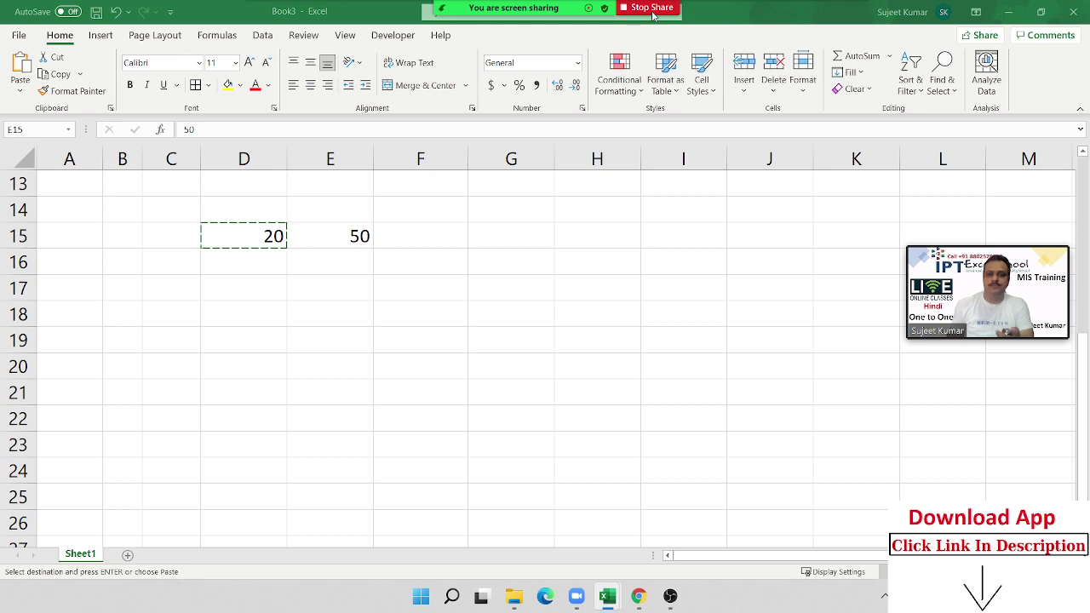